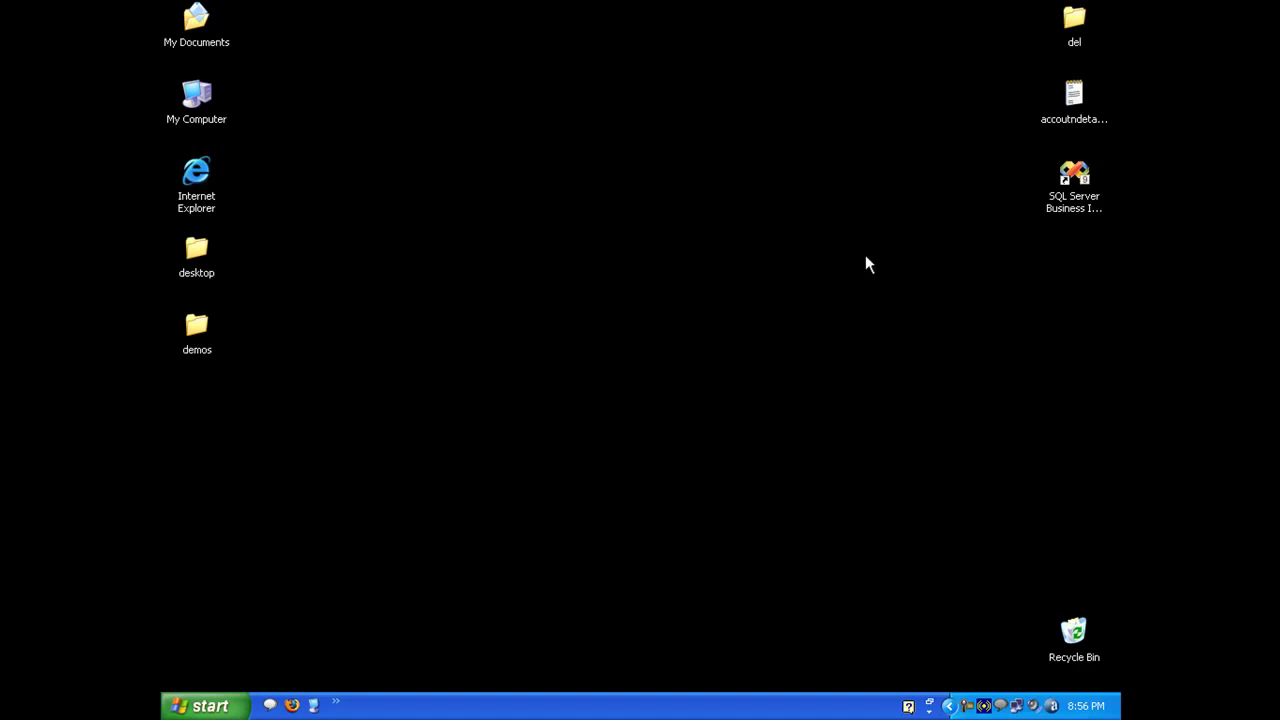
Open SQL Server Business Intelligence Development Studio and start a new project with the Integration Services project template.
double_click(1072, 192)
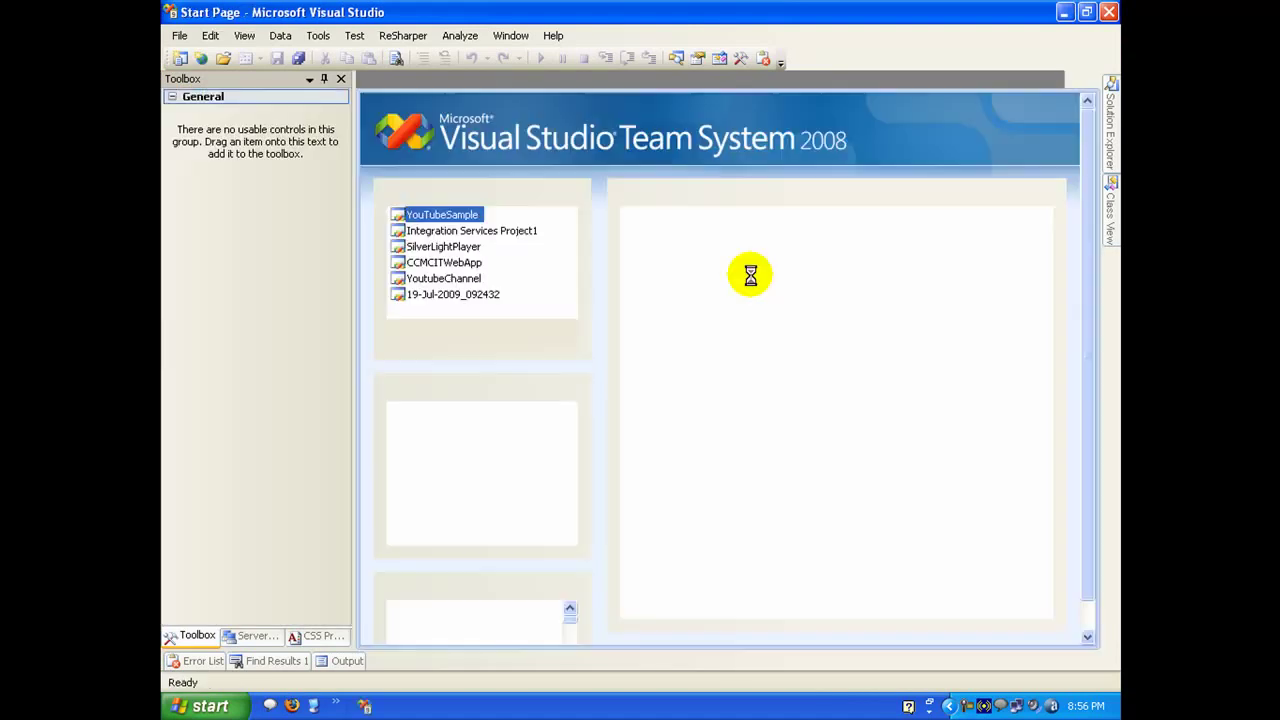
click(183, 38)
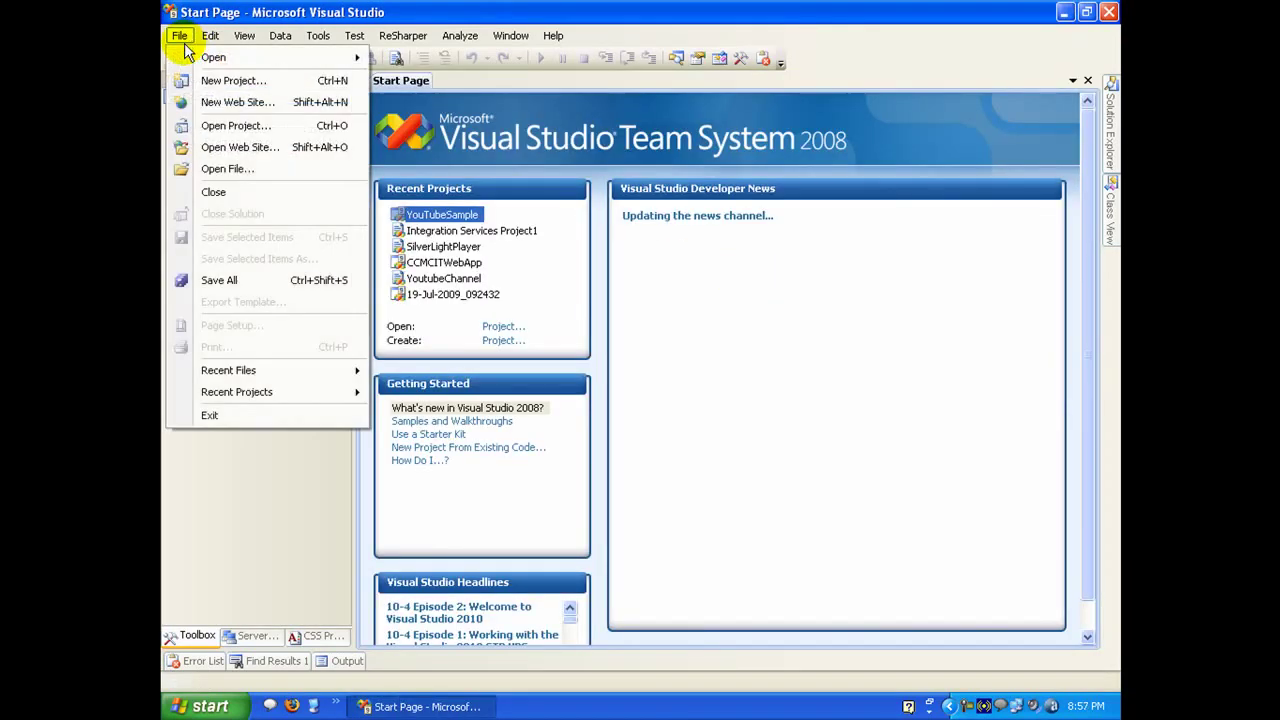
click(185, 86)
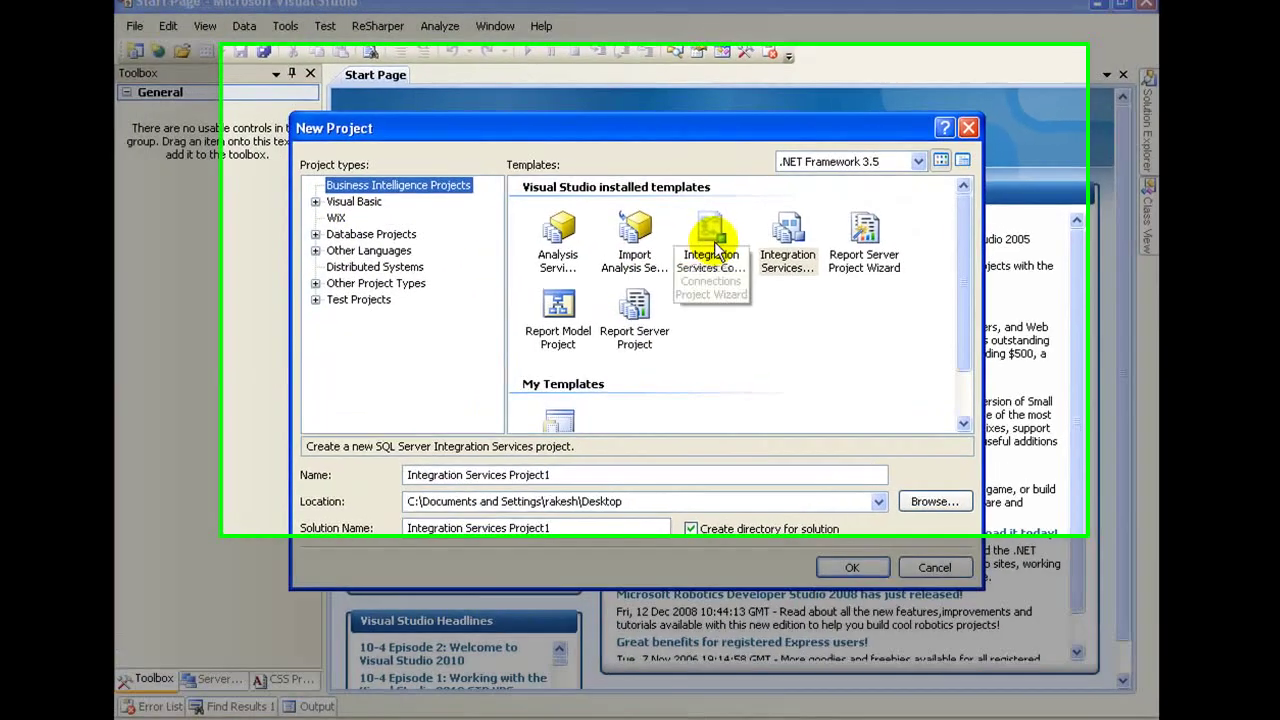
click(779, 236)
Set the new project's location to the demos\demo2 folder on the desktop.
drag(591, 603, 192, 614)
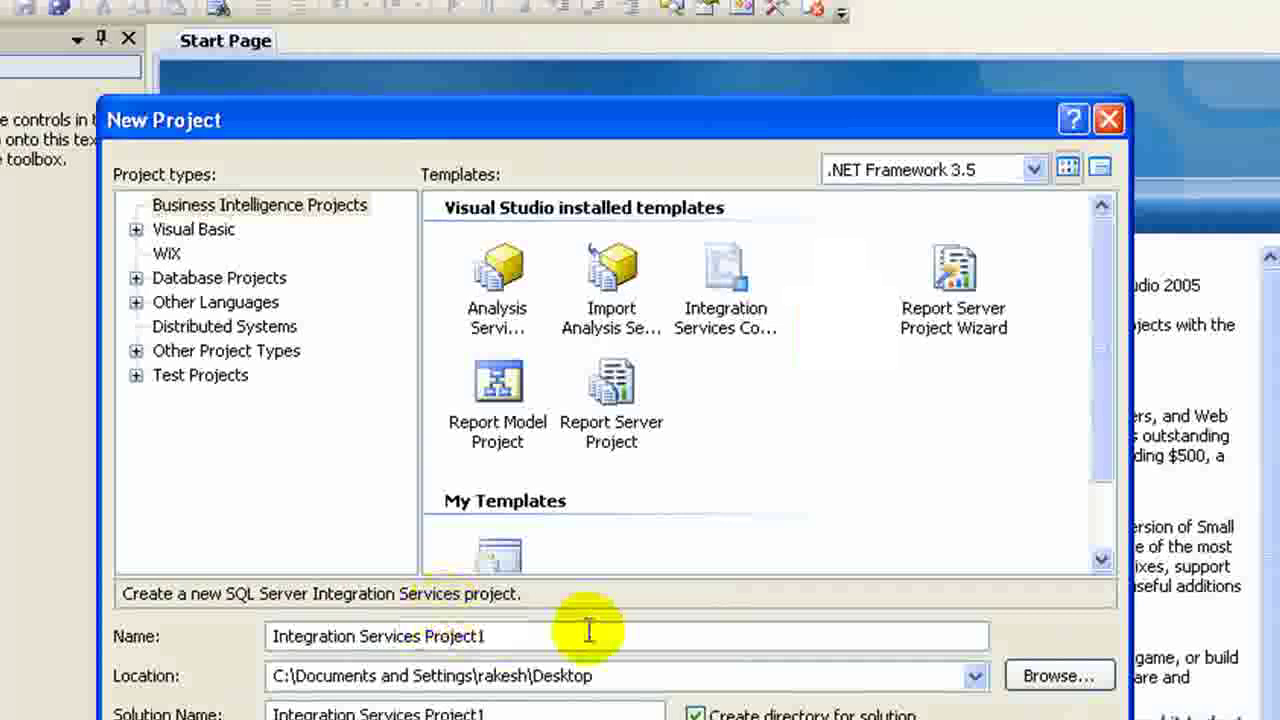
click(625, 683)
click(669, 677)
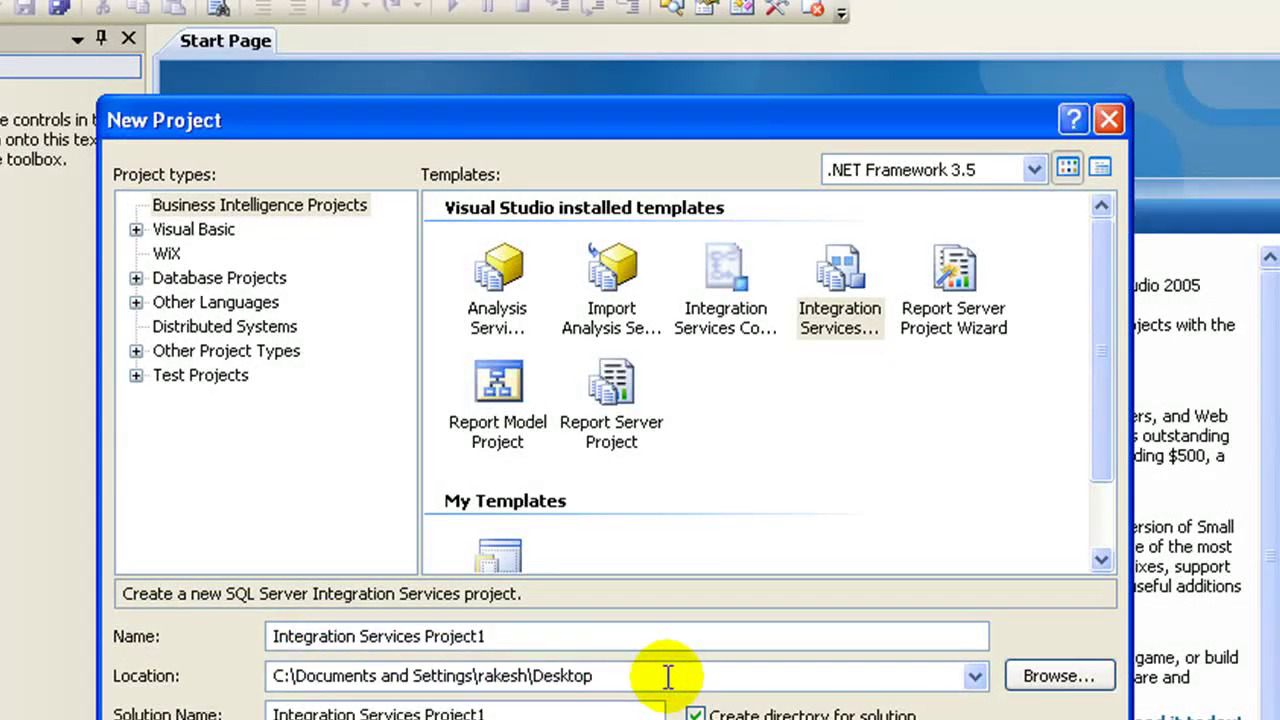
text(\)
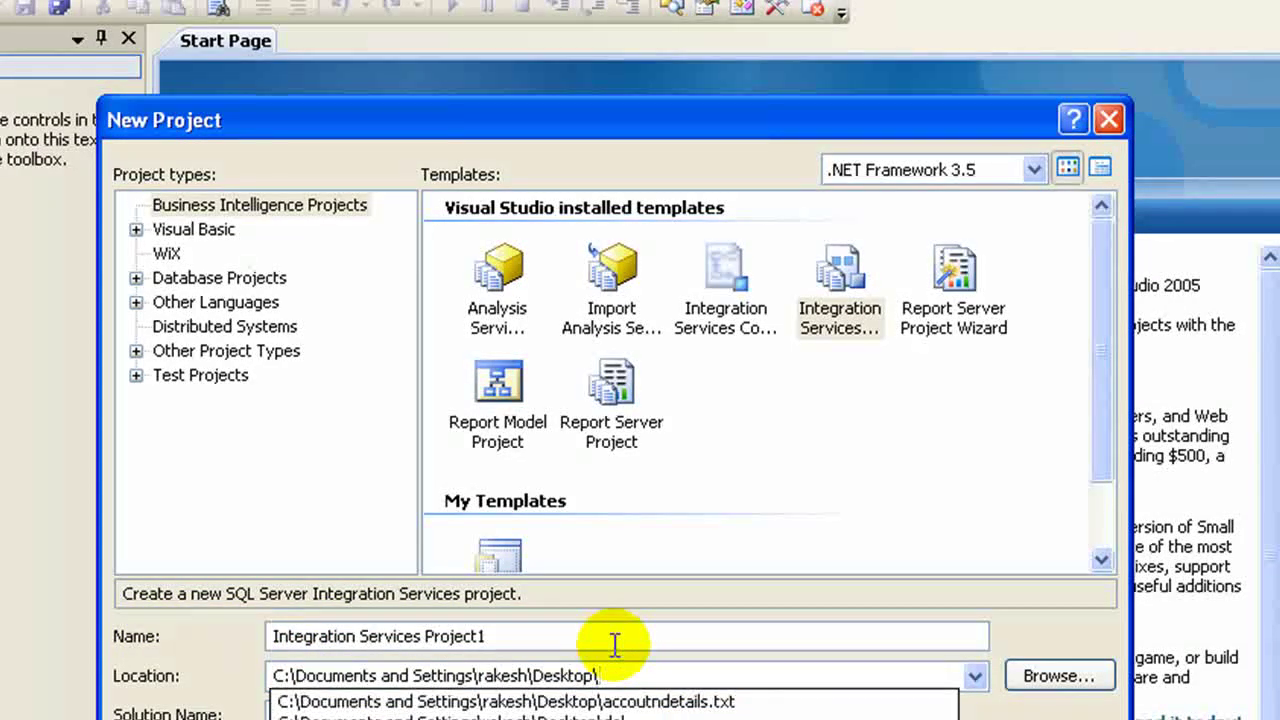
key(Down)
key(Up)
text(demos\)
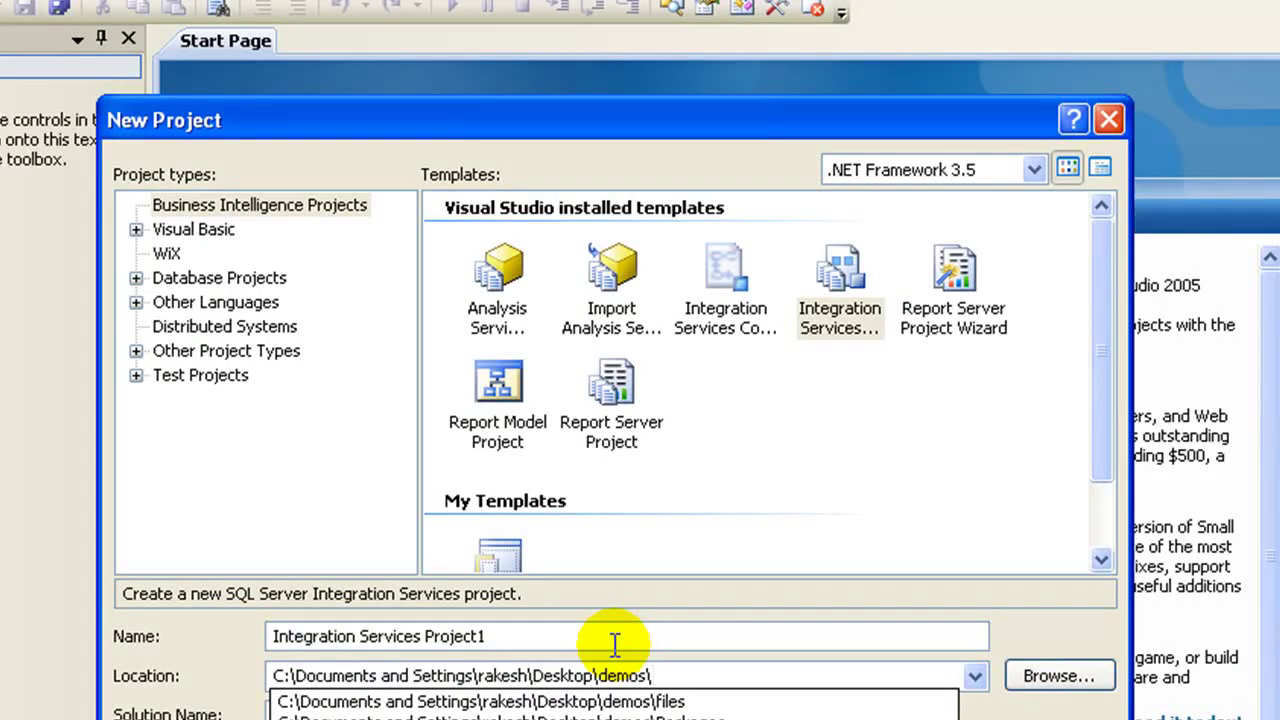
text(de)
text(mo2)
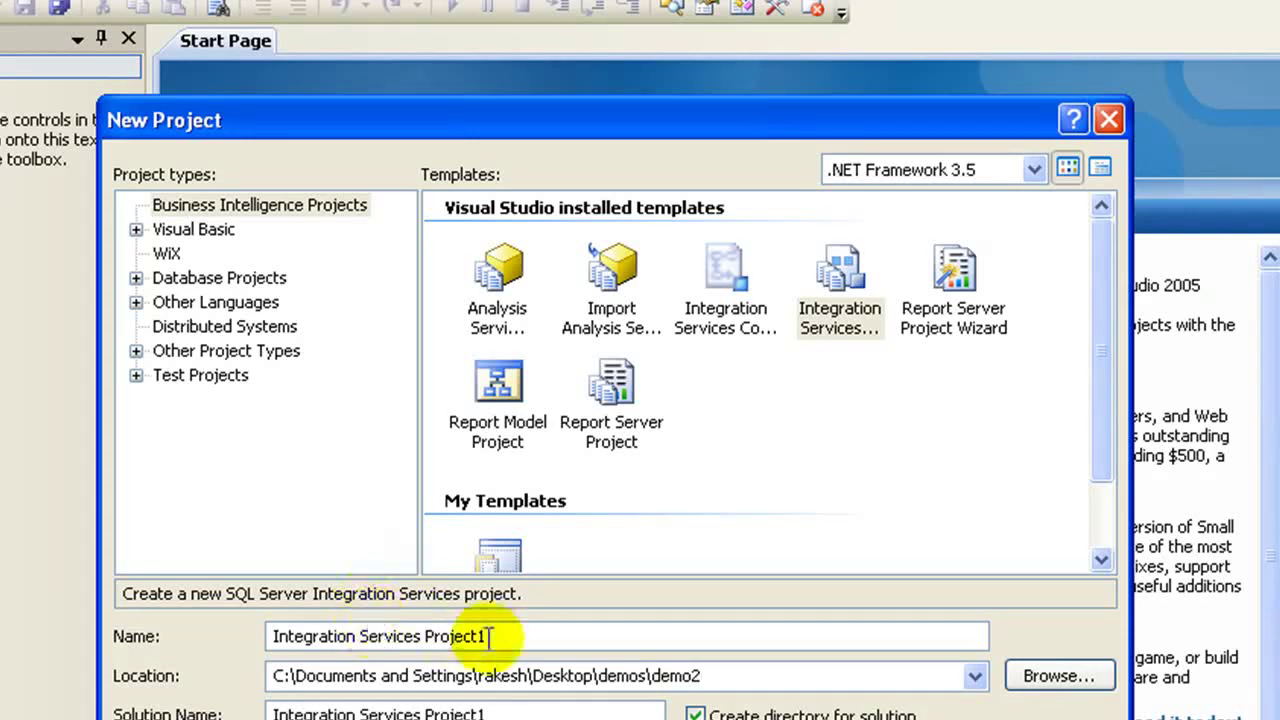
Name the project SampleDemo2 and create it.
drag(490, 636, 130, 634)
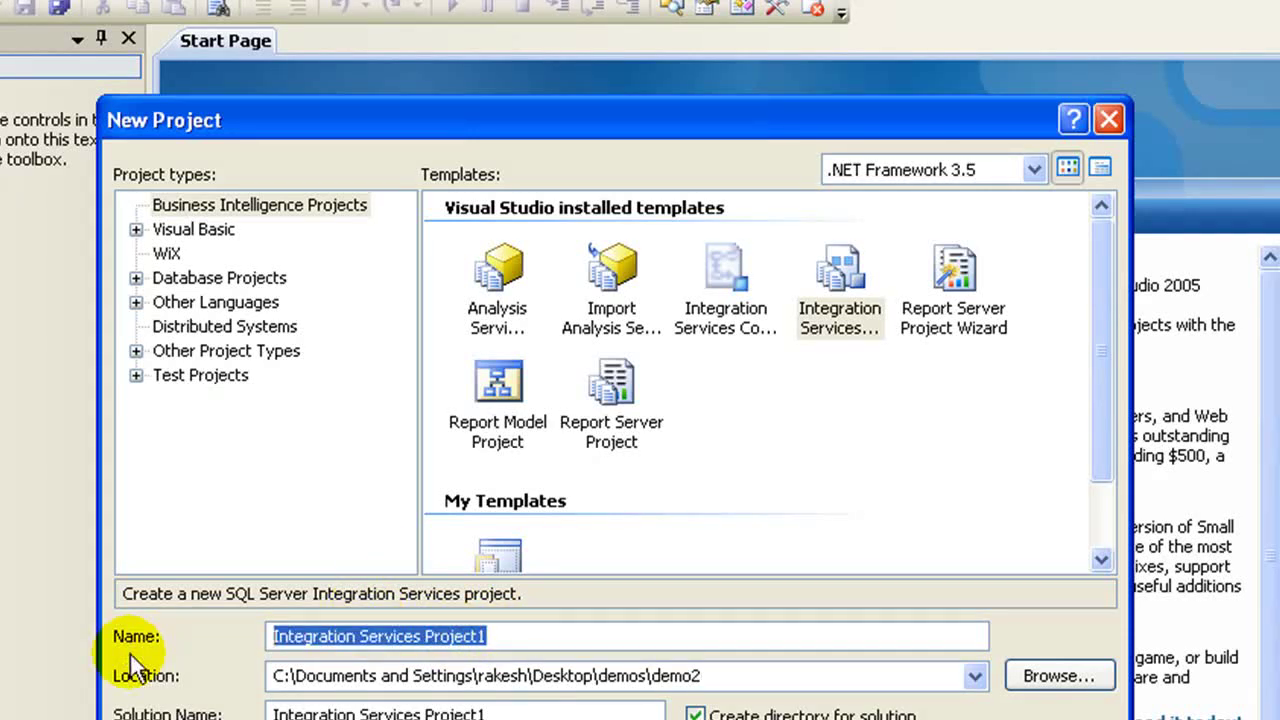
text(Sample D)
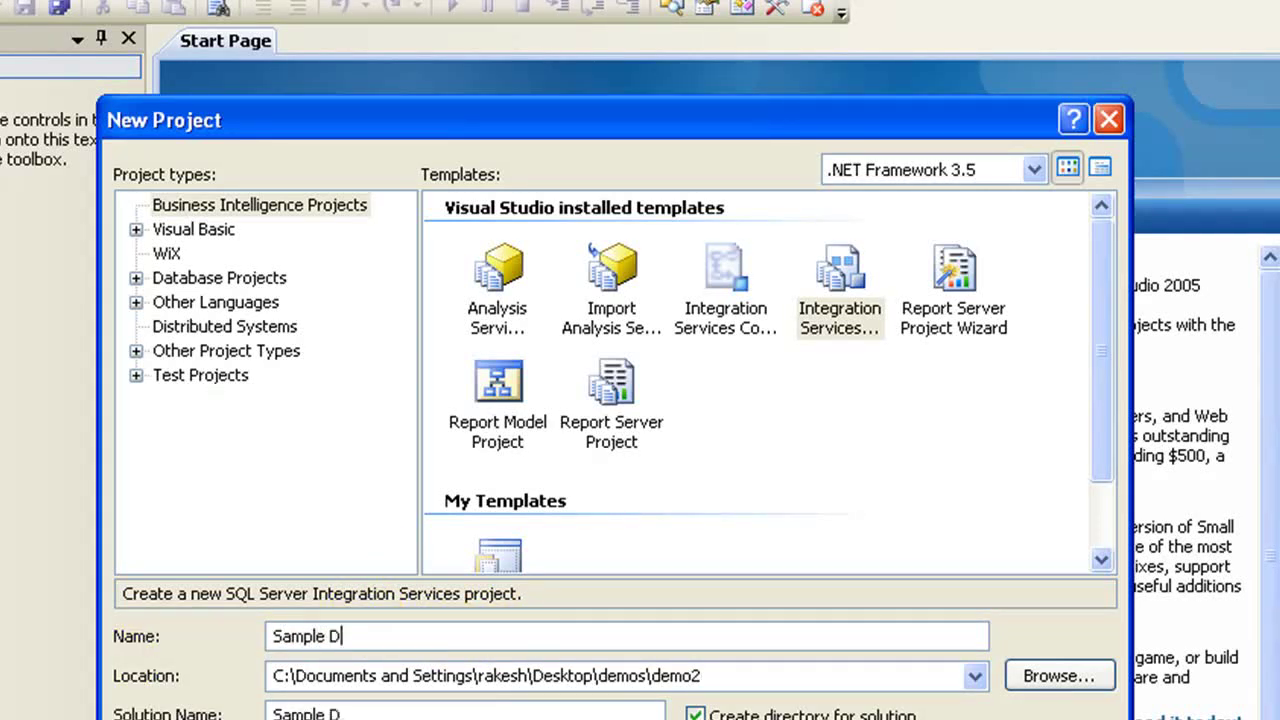
text(emo2)
key(Left)
key(Left)
key(Left)
key(Left)
key(Left)
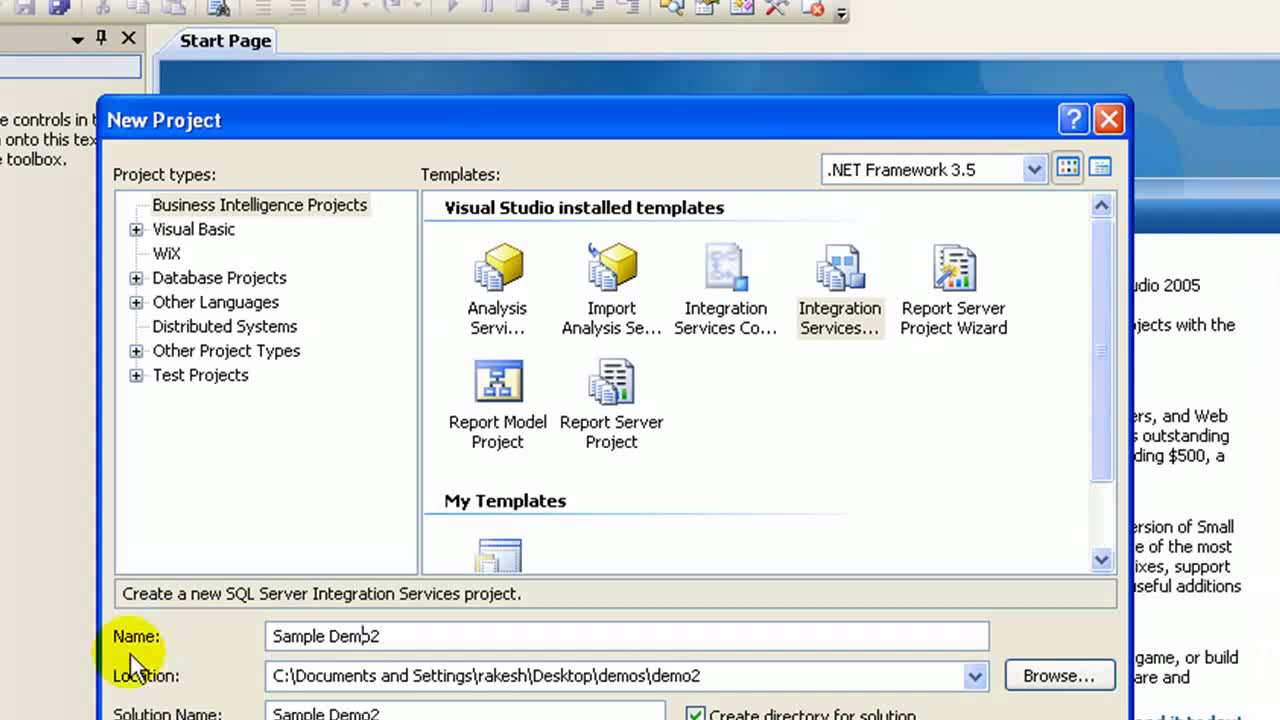
key(Delete)
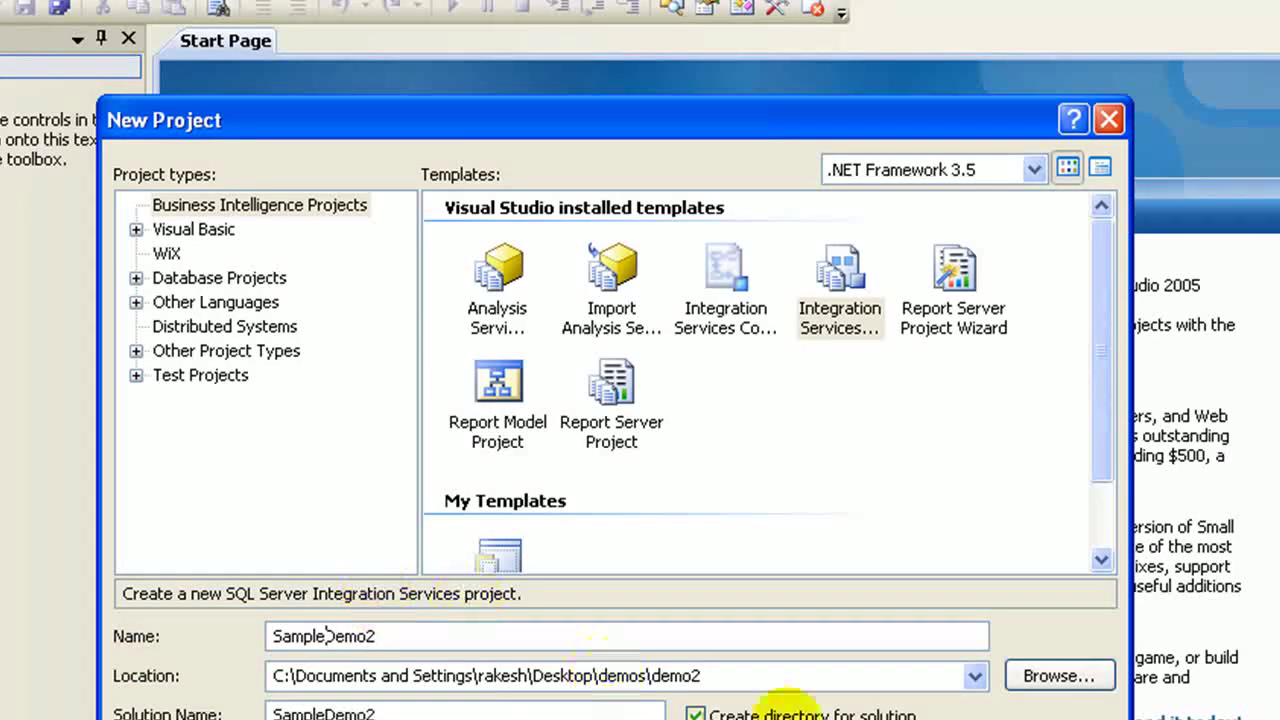
key(Return)
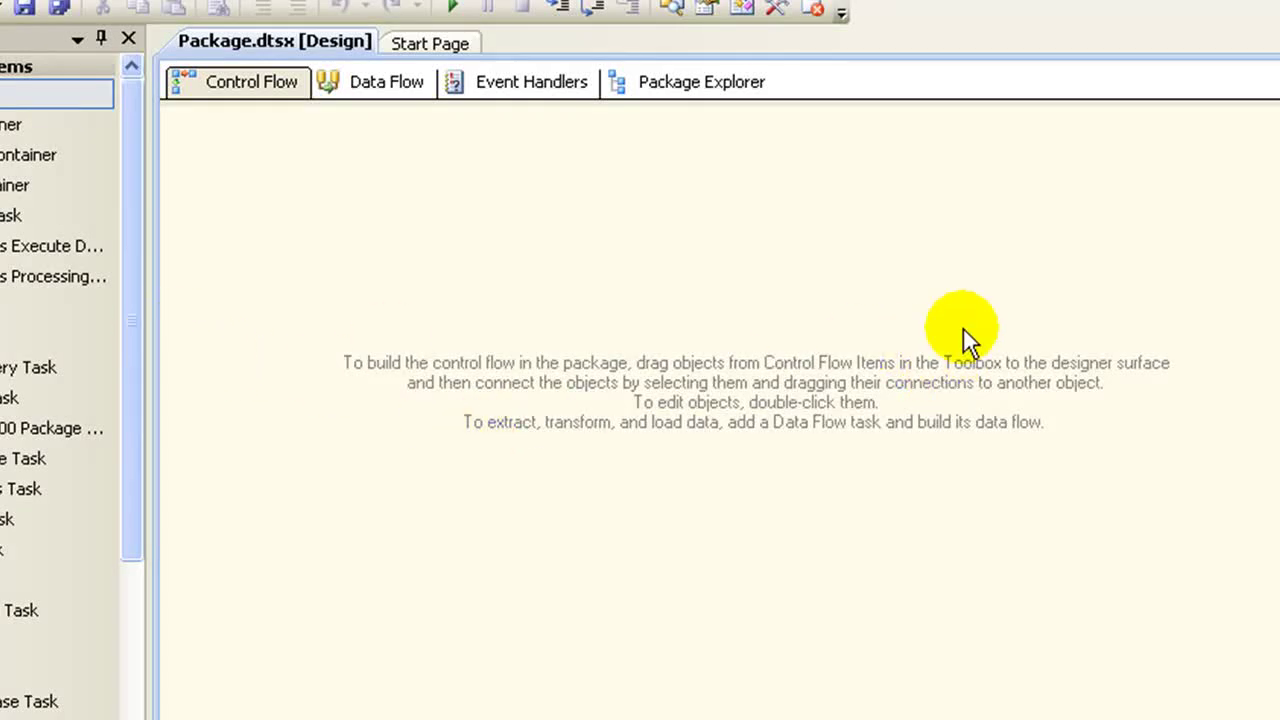
Add an Execute SQL Task to the upper part of the package's control flow and enlarge its box.
drag(134, 156, 124, 58)
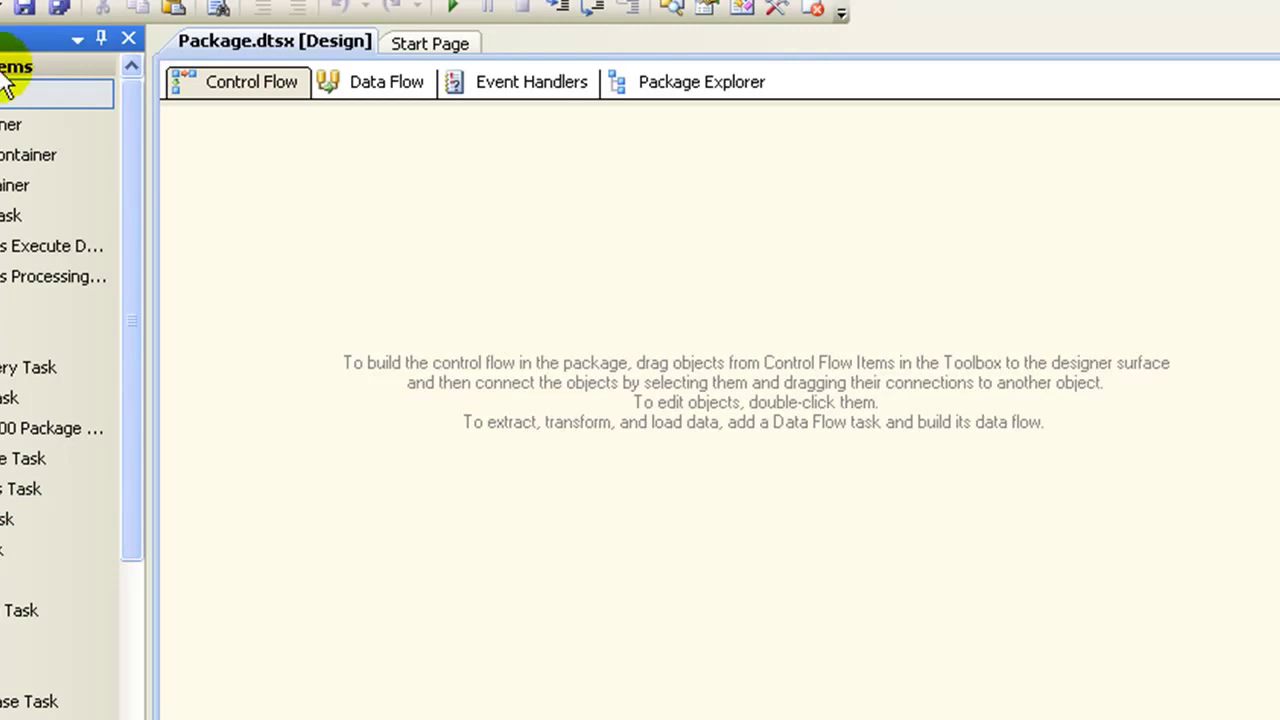
mouse_move(129, 118)
mouse_down()
mouse_move(136, 312)
mouse_move(130, 99)
mouse_up()
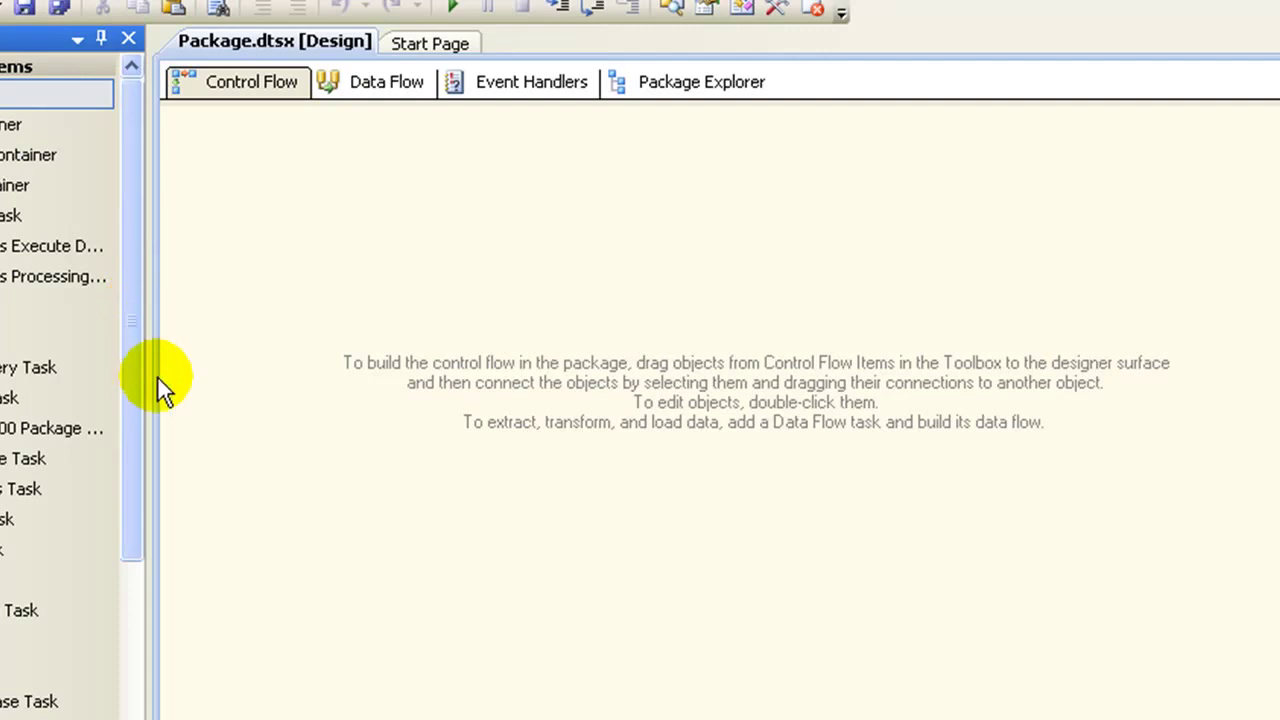
drag(7, 519, 536, 212)
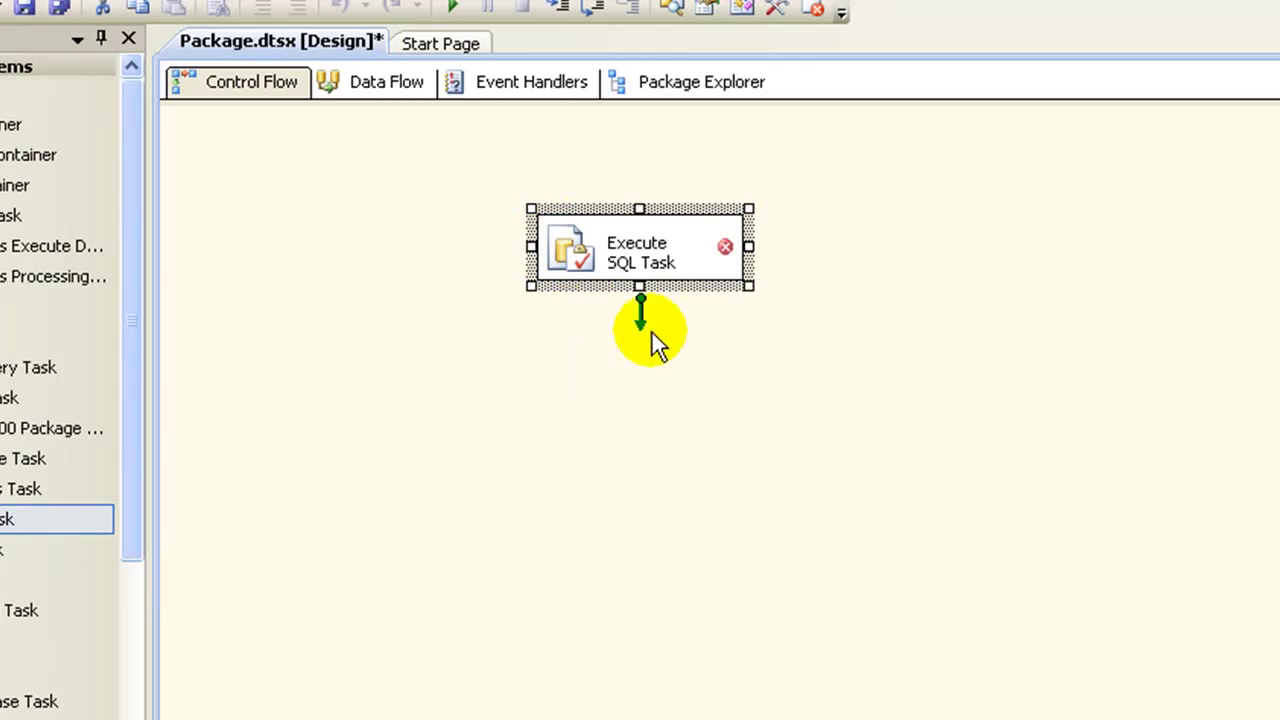
drag(568, 208, 400, 163)
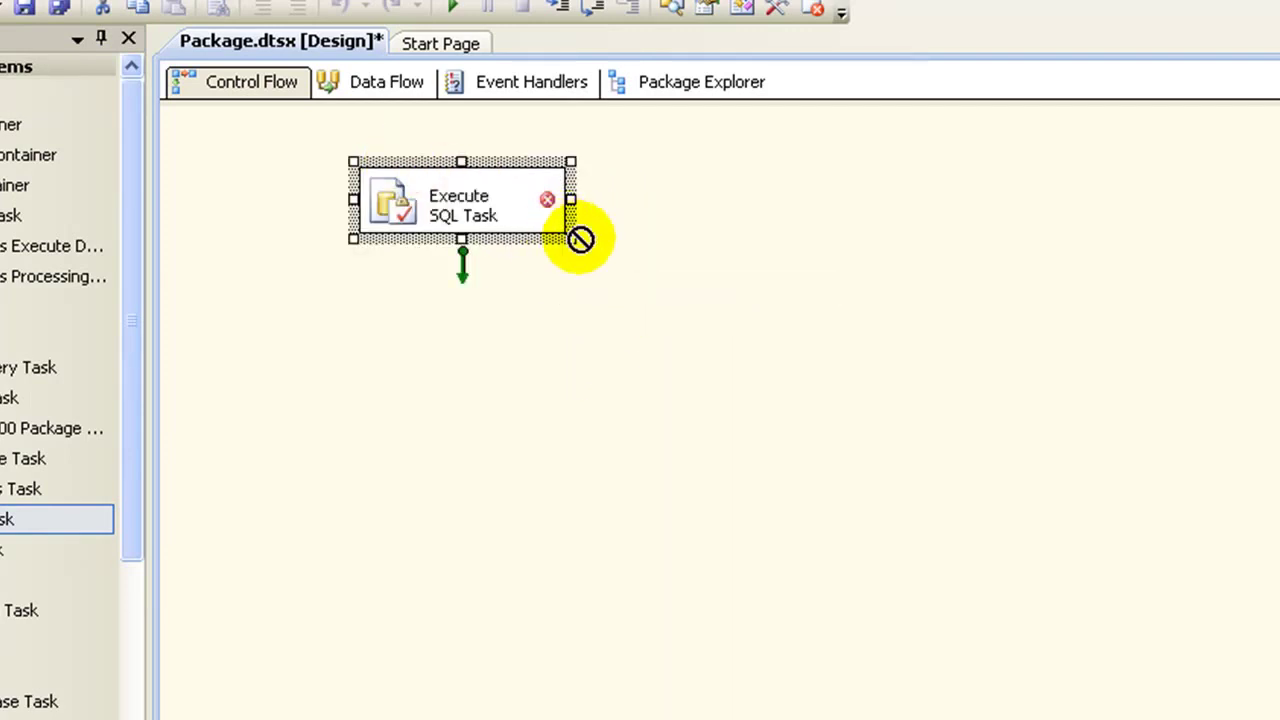
drag(570, 238, 646, 282)
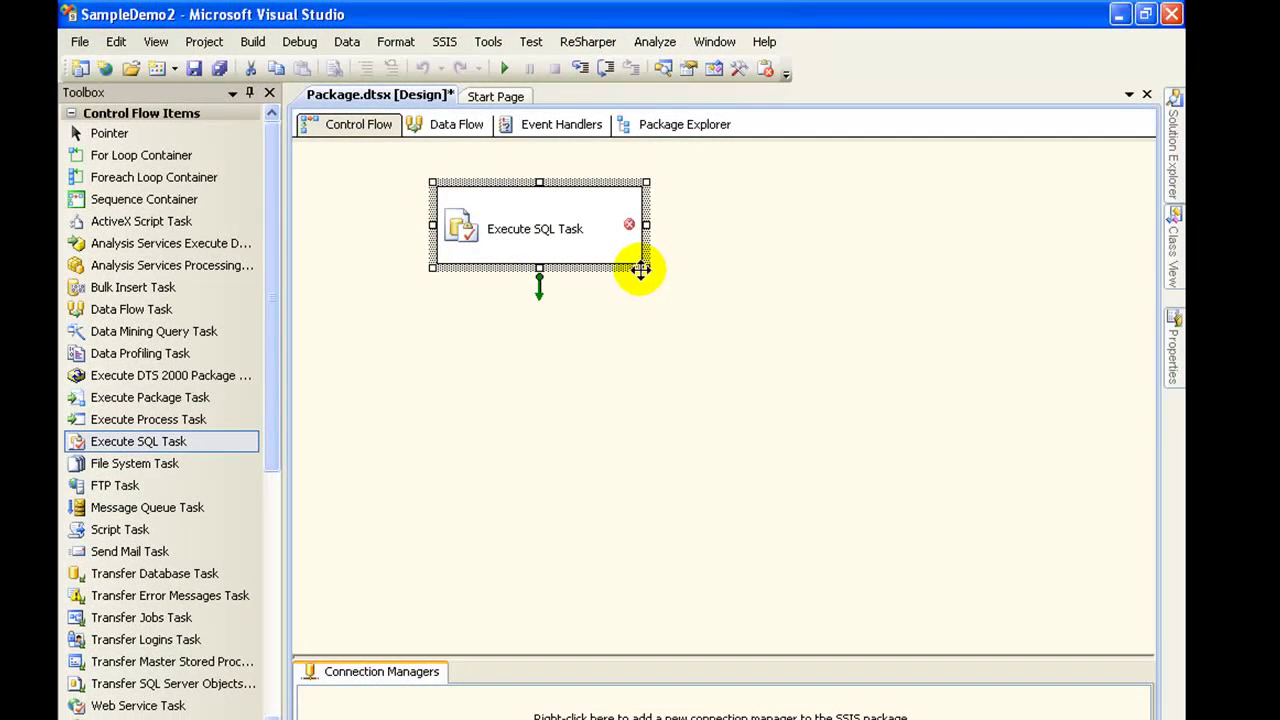
Open the Execute SQL Task for editing and go to its Connection property.
right_click(575, 230)
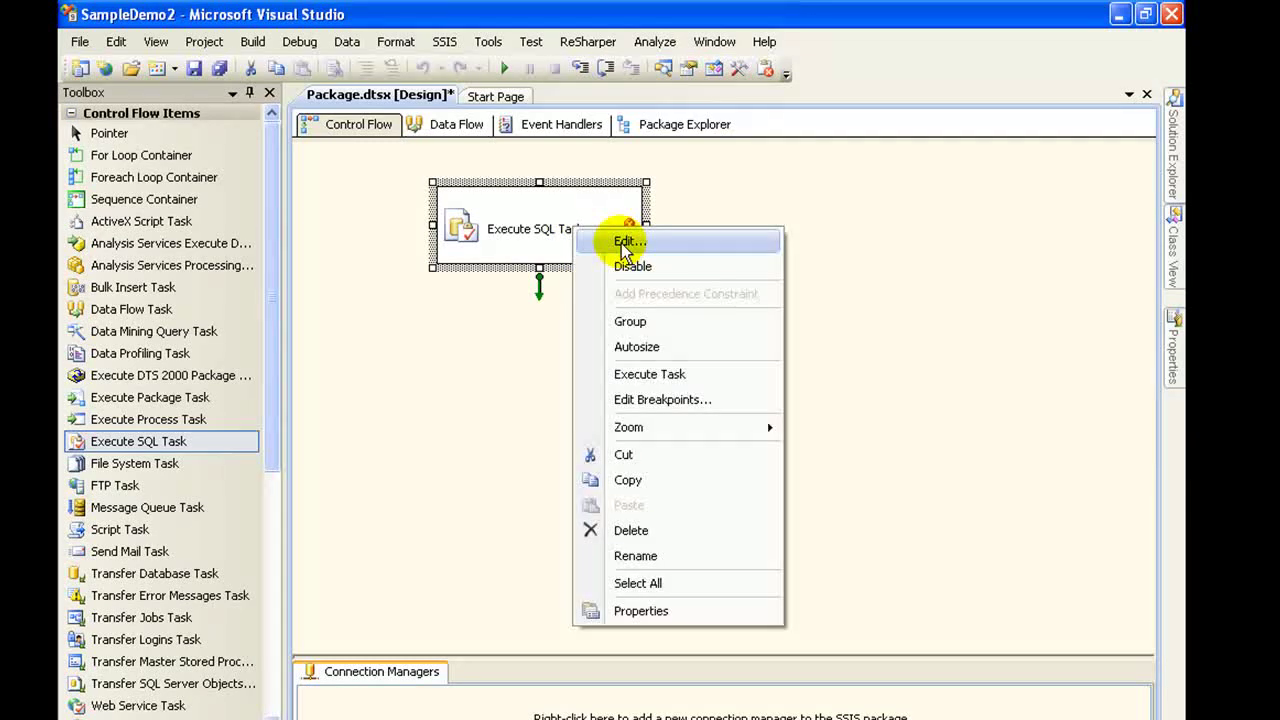
click(625, 243)
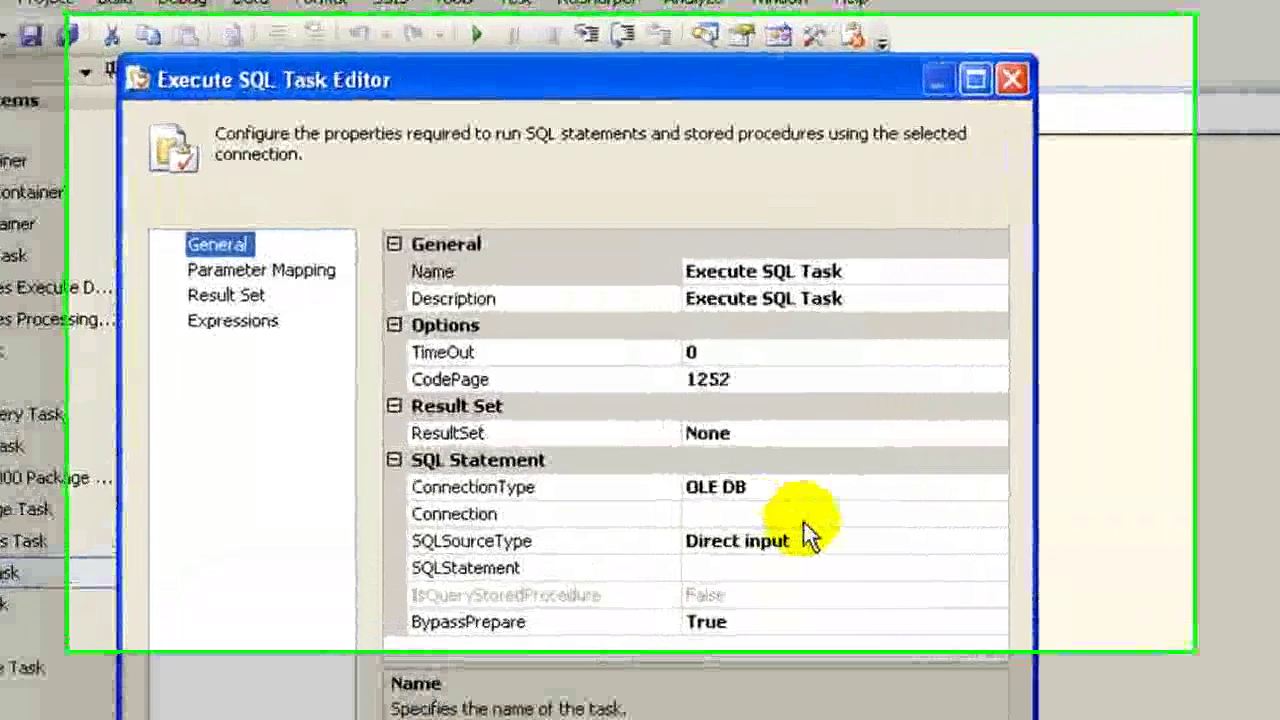
click(800, 515)
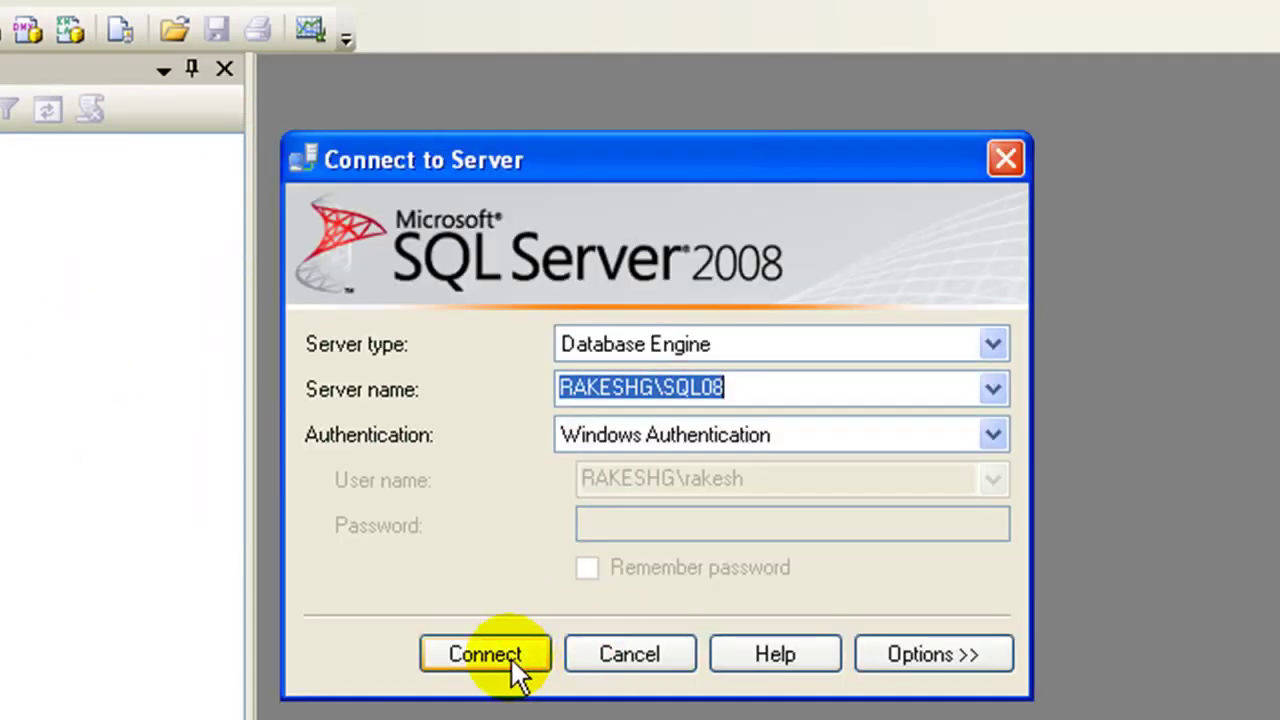
In SQL Server Management Studio, connect to the SQL08 database engine with Windows Authentication and start a new table in DemoDB.
click(500, 653)
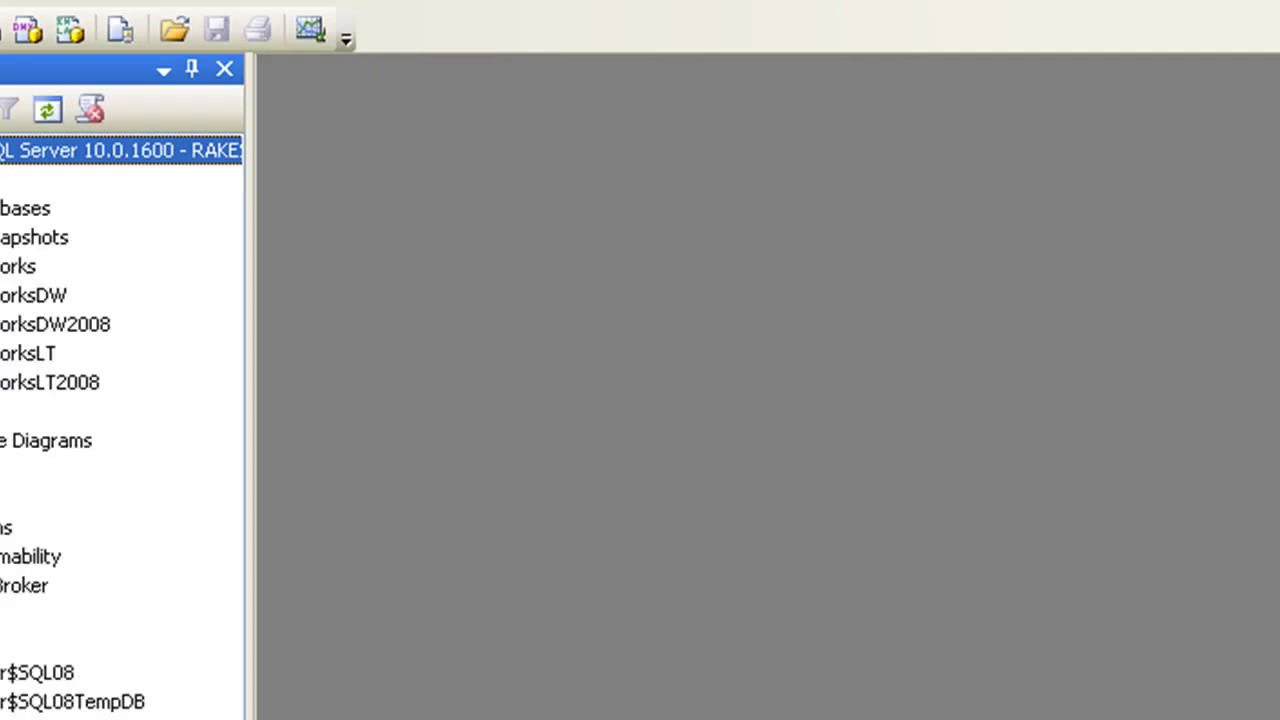
click(0, 469)
right_click(0, 470)
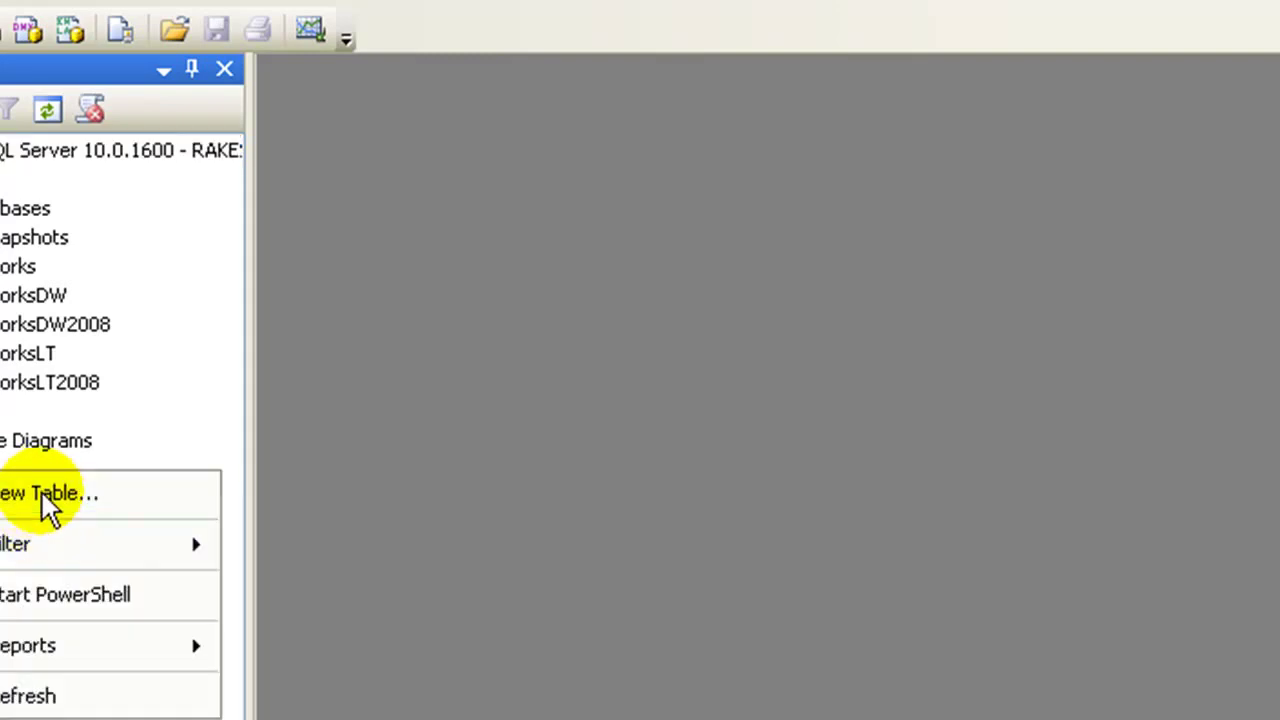
click(45, 495)
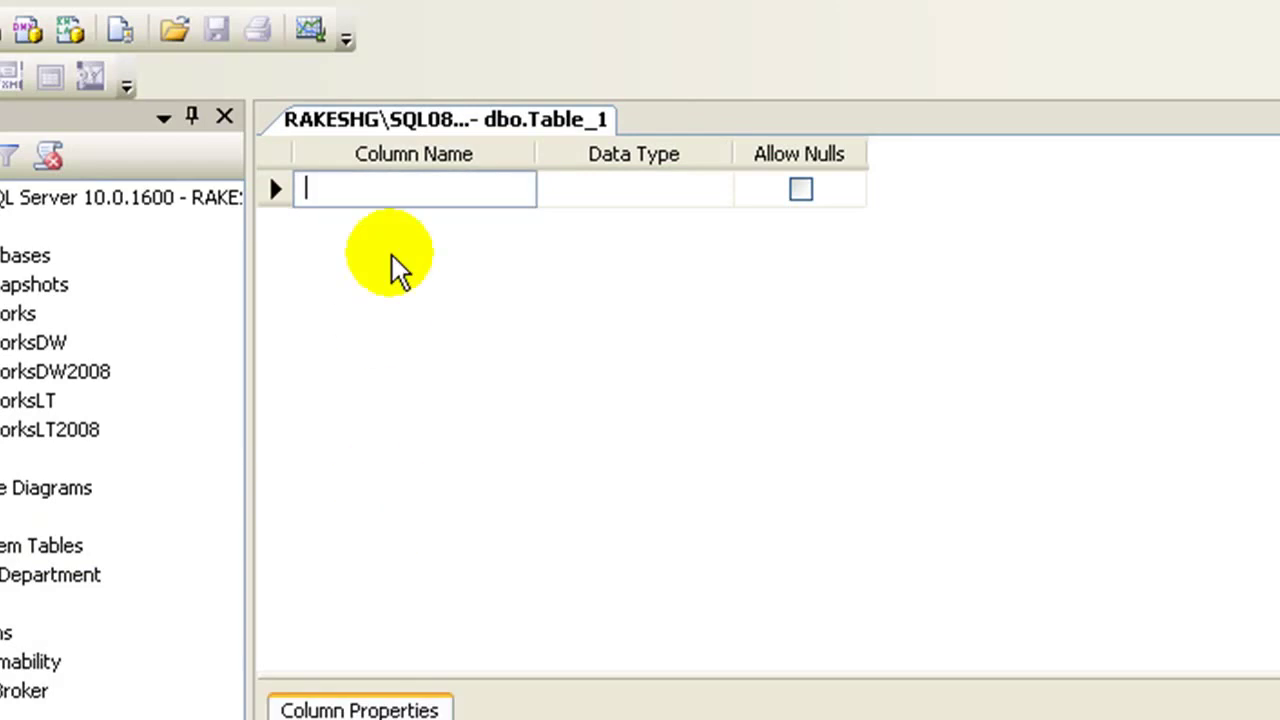
Define a nullable column Status of type bit and save the table as Status.
click(371, 197)
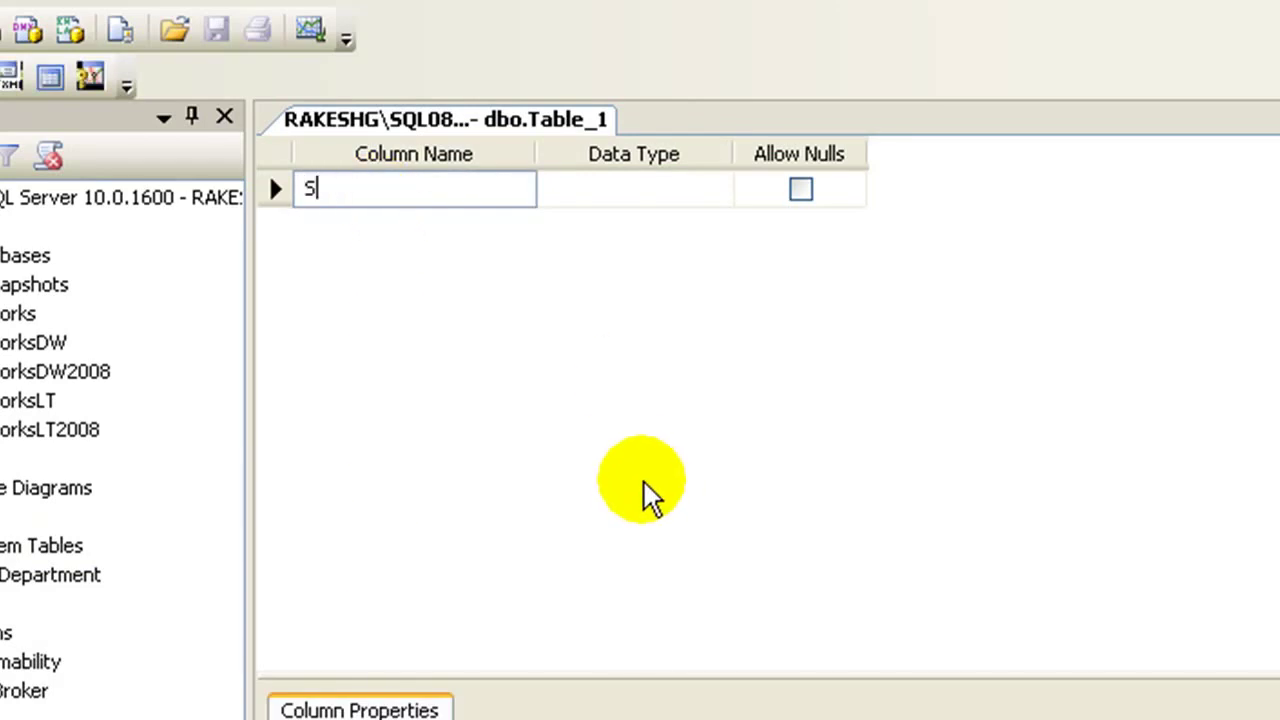
text(Status)
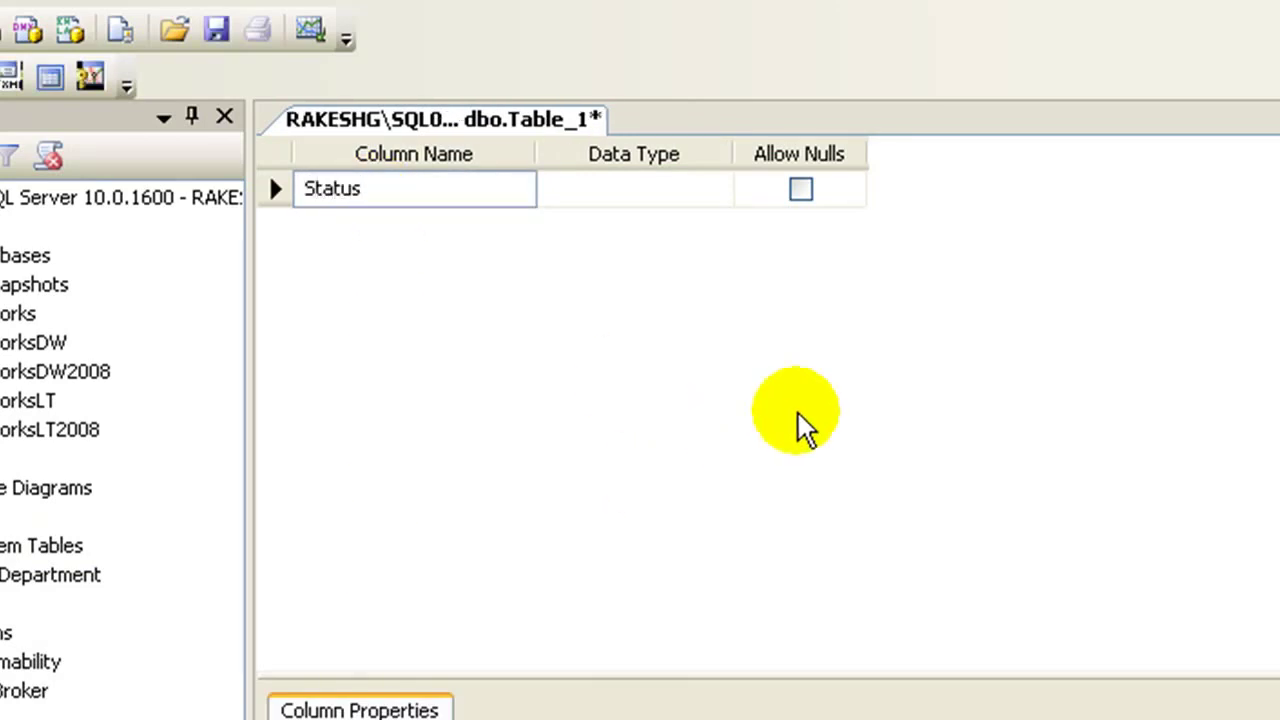
click(677, 190)
text(bit)
key(Return)
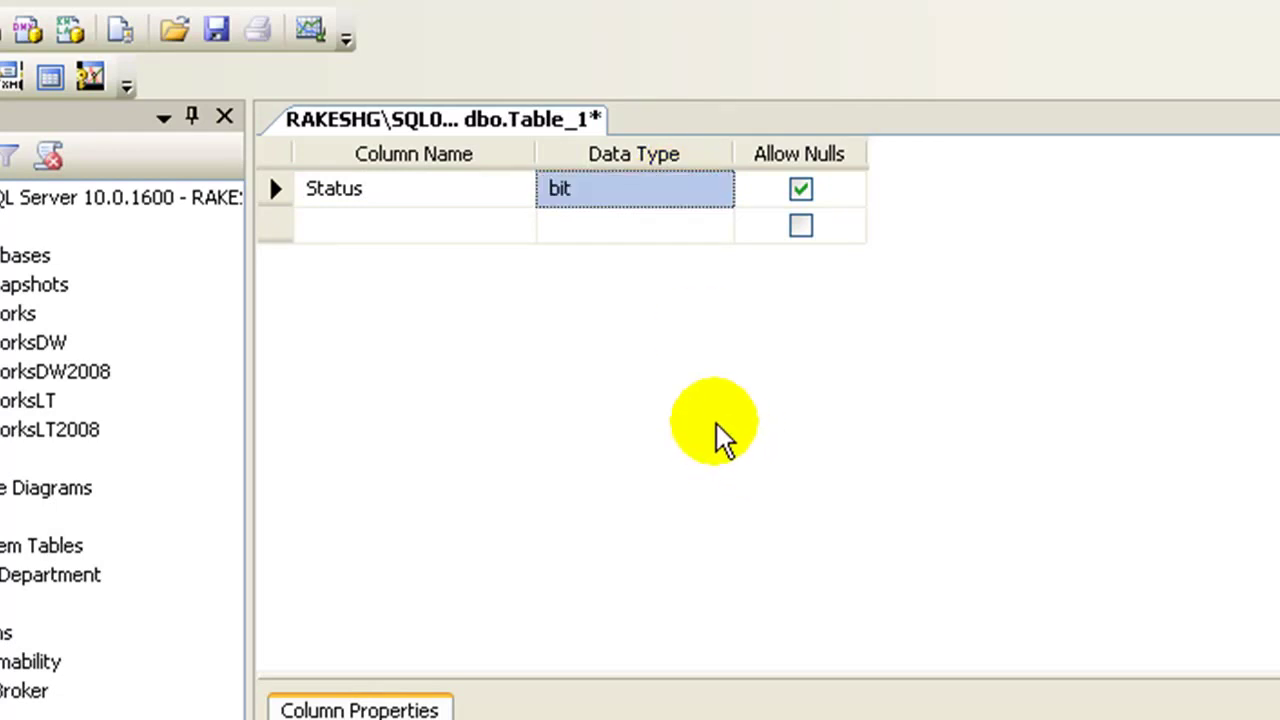
key(ctrl+s)
text(Status)
click(690, 636)
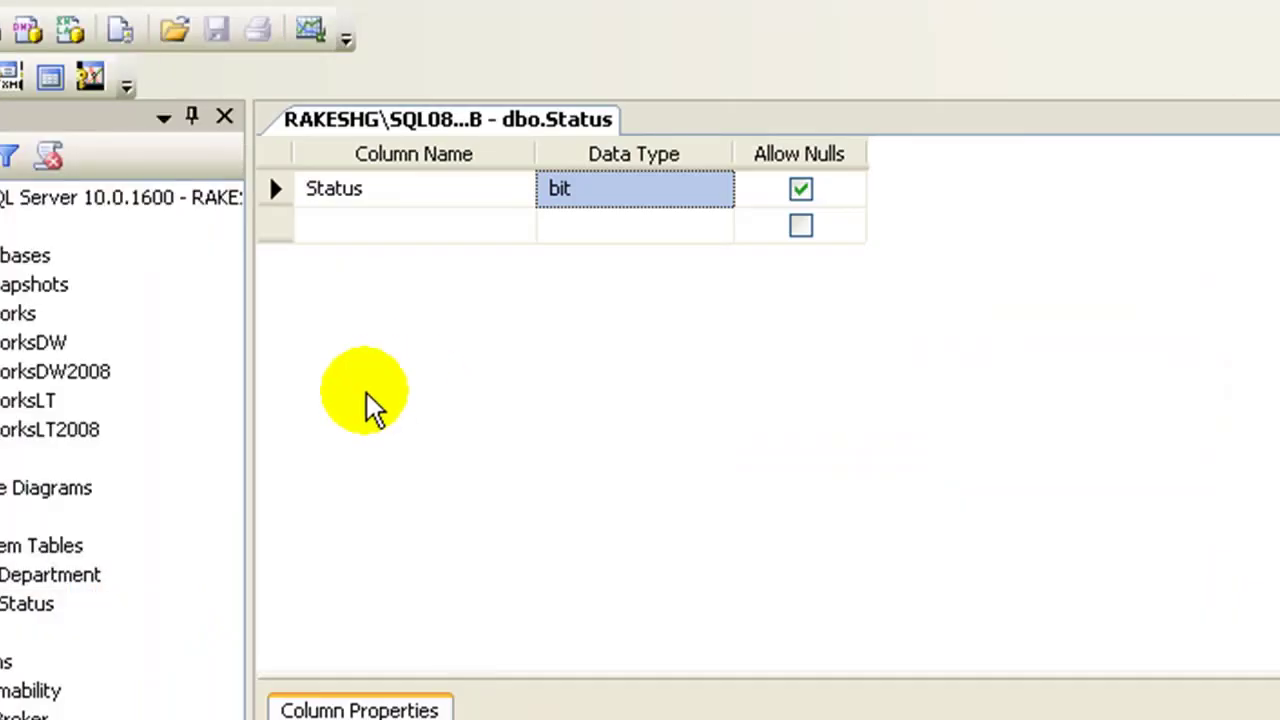
Open a new query on the DemoDB database and begin an "insert into DemoDB" statement.
right_click(18, 466)
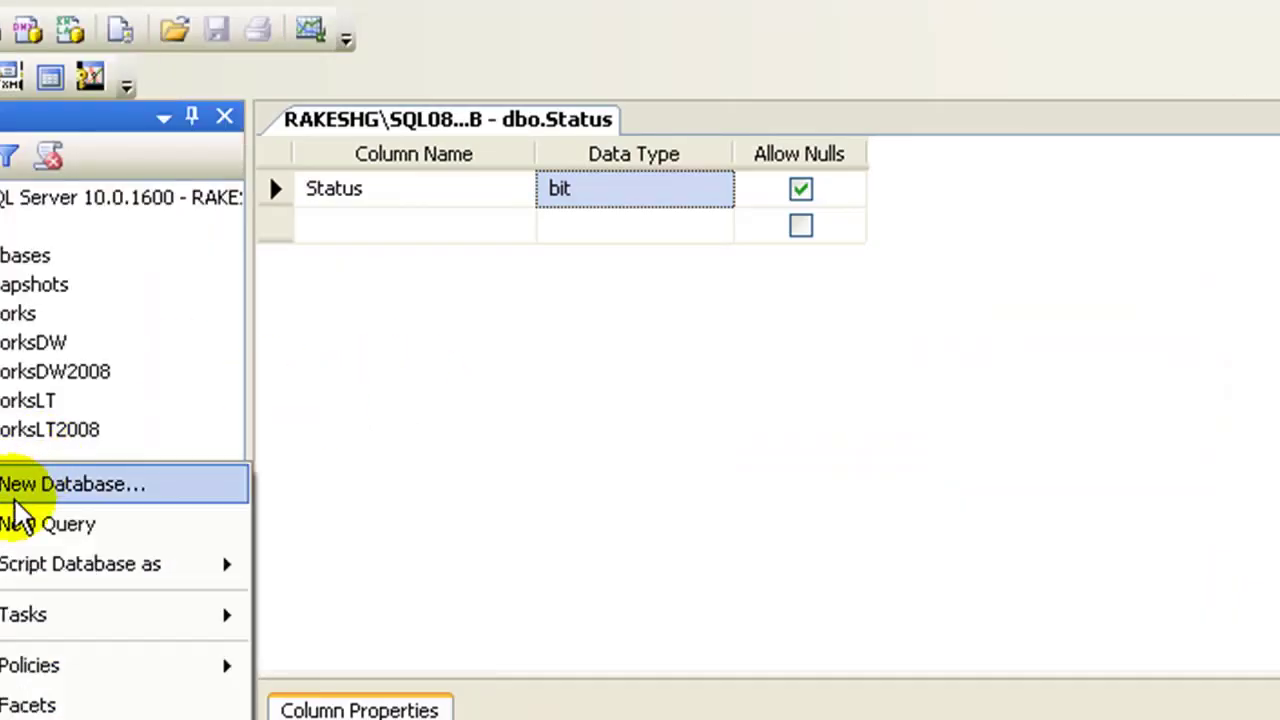
click(12, 524)
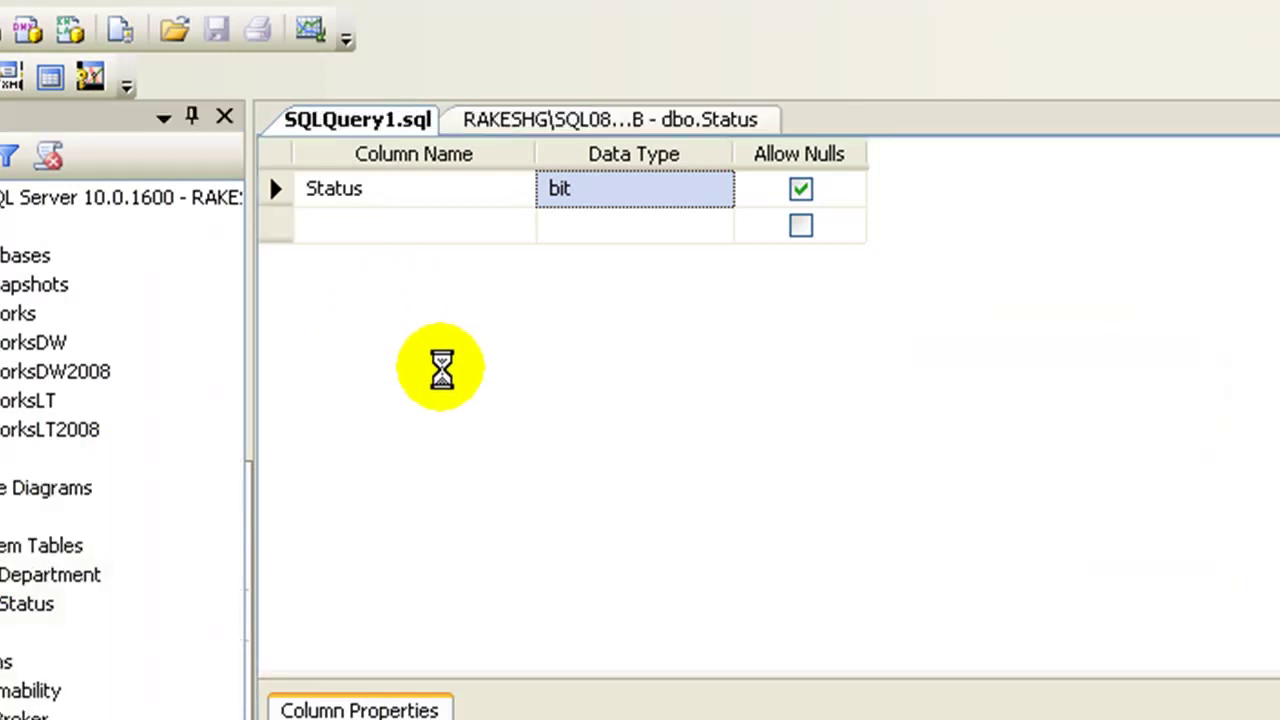
text(ins)
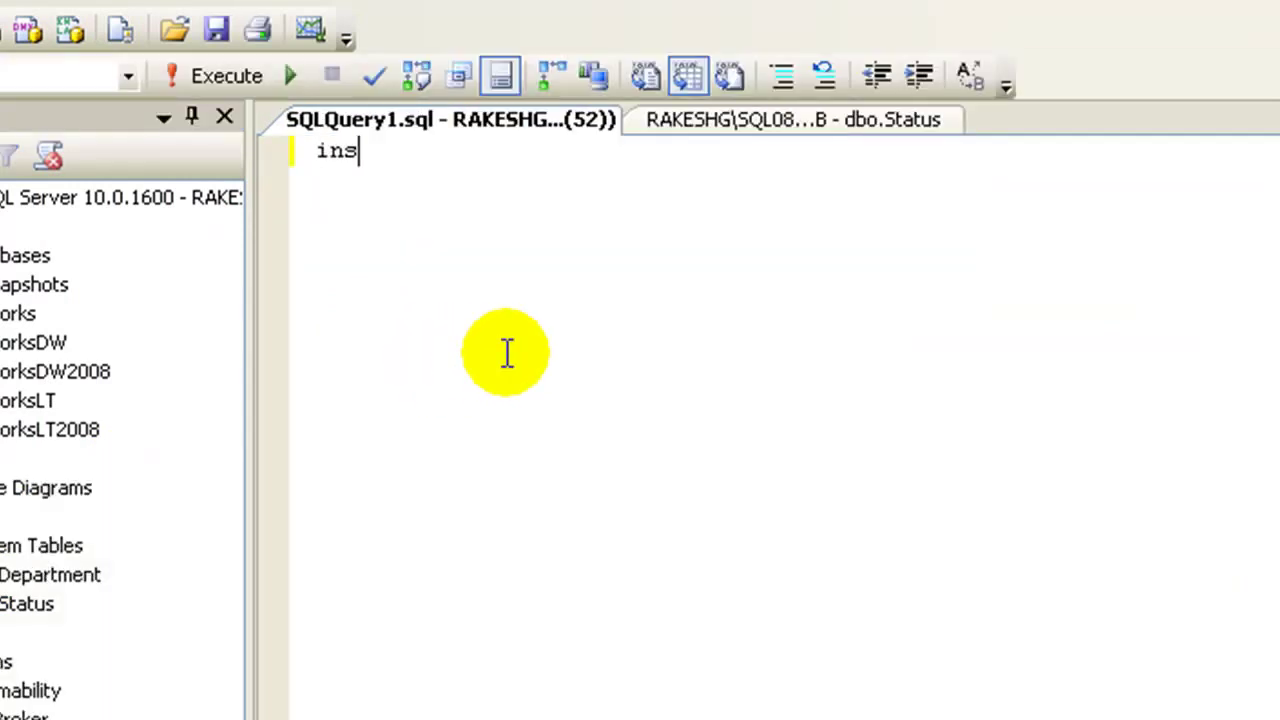
text(ert into )
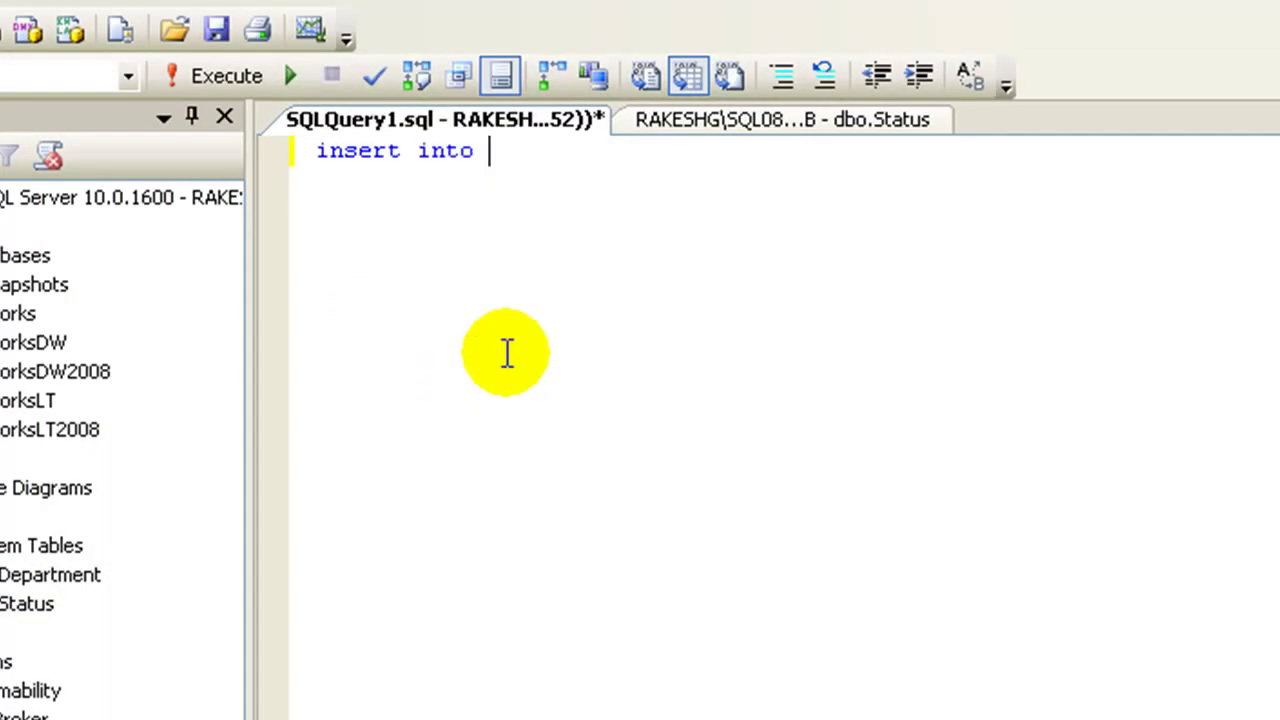
text(demo)
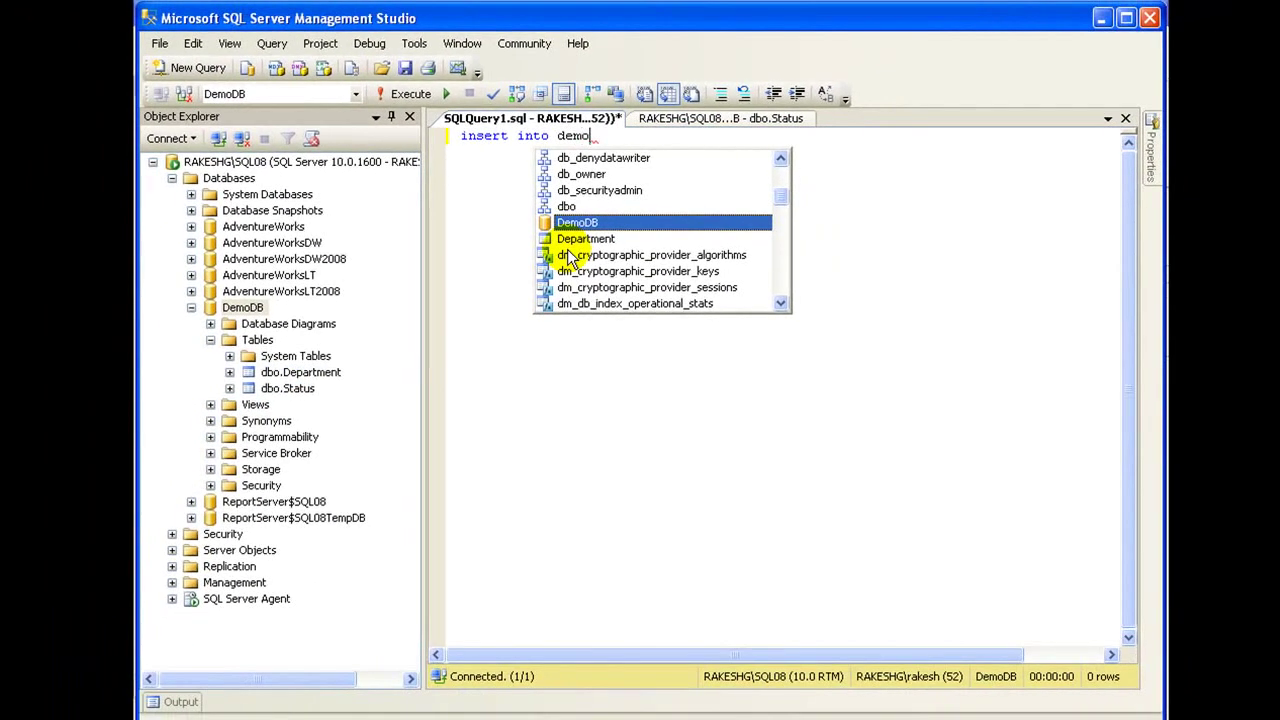
key(Tab)
Complete the statement as "insert into DemoDB.dbo.Status values(1)" and execute it.
text(.st)
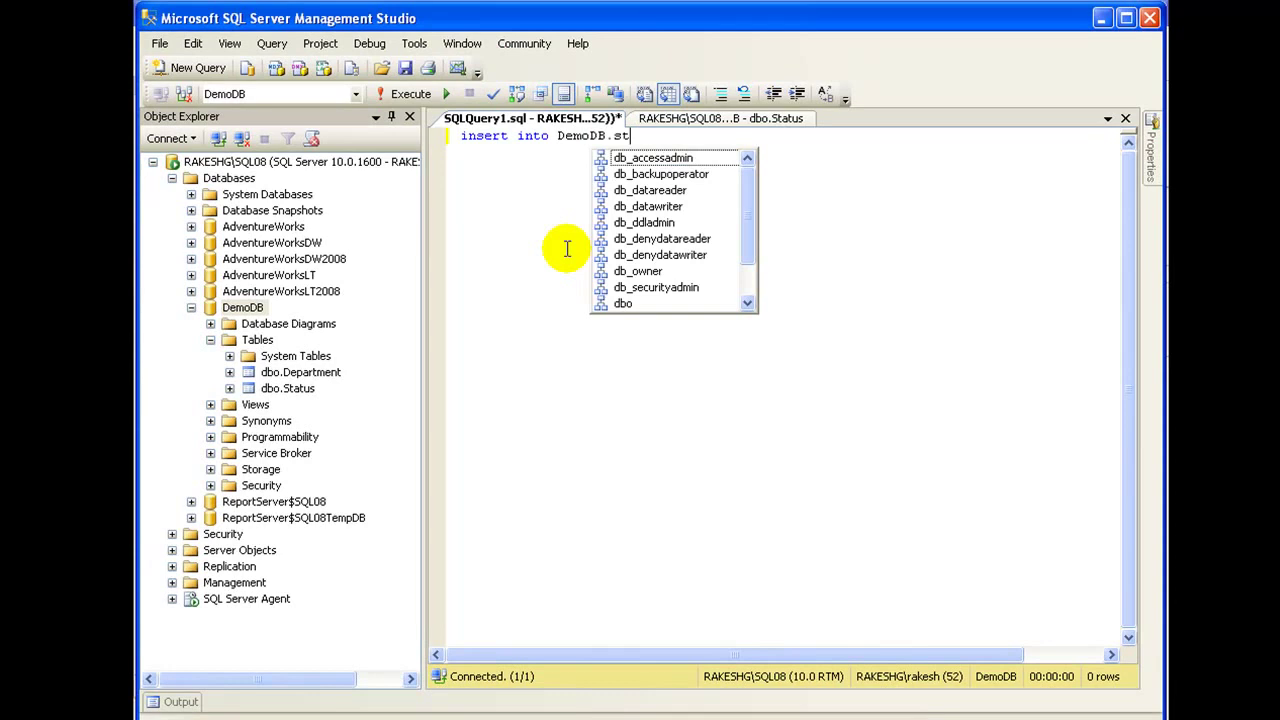
key(Down)
key(Down)
key(Down)
key(Down)
key(Down)
key(Down)
key(Down)
key(Down)
key(Down)
key(Down)
key(Tab)
text(.)
key(Down)
key(Down)
key(Tab)
text(values(1))
key(F5)
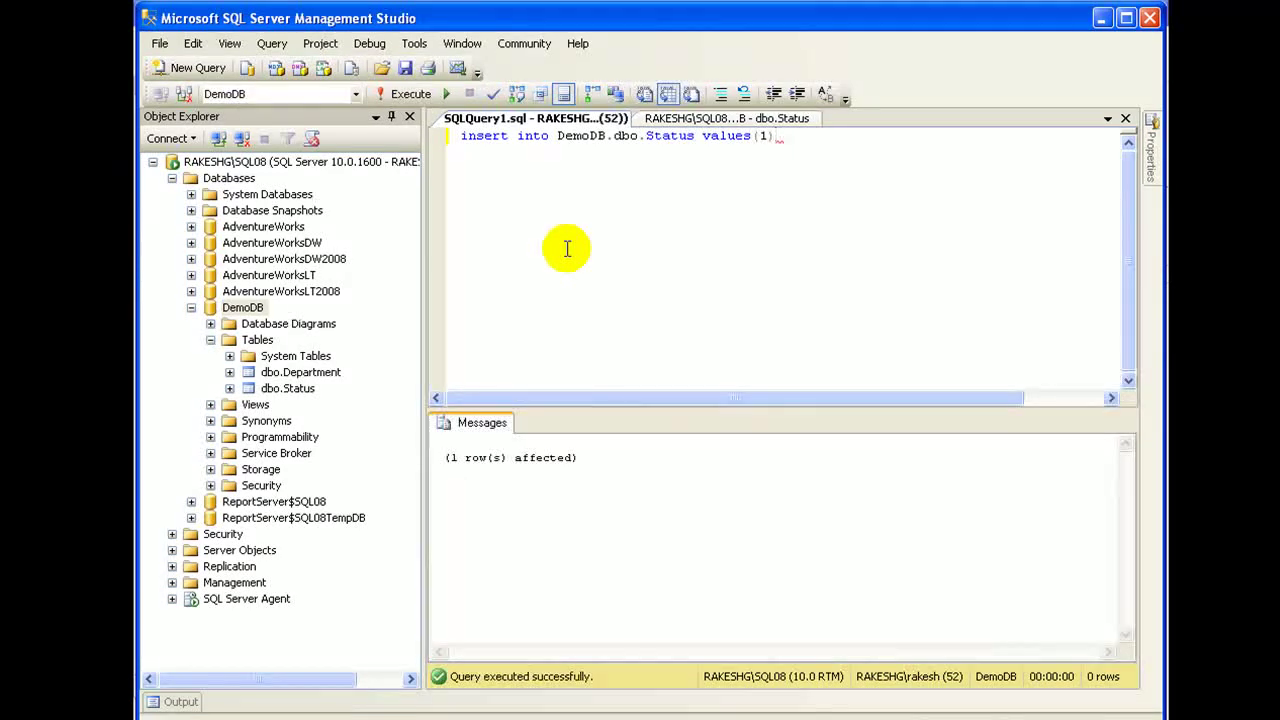
Query the top 1000 rows of dbo.Status, then add "truncate table demodb.dbo.status" below that query and execute only that statement.
right_click(290, 389)
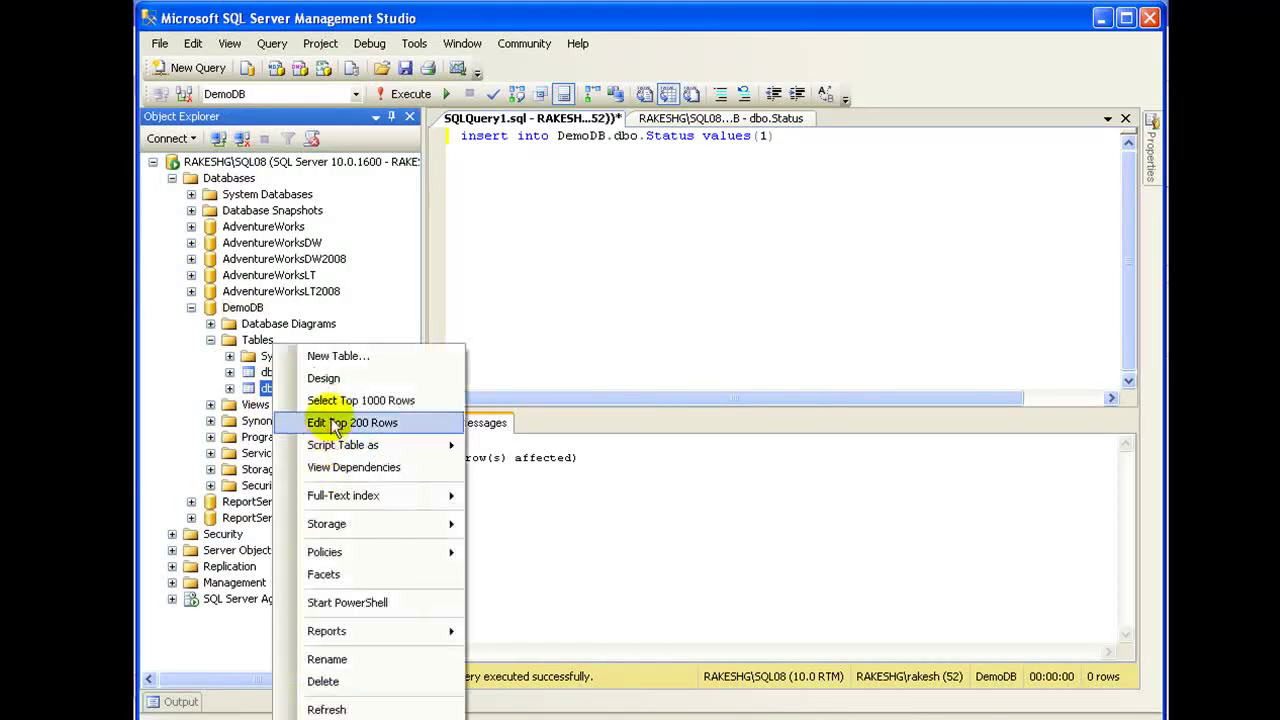
click(345, 400)
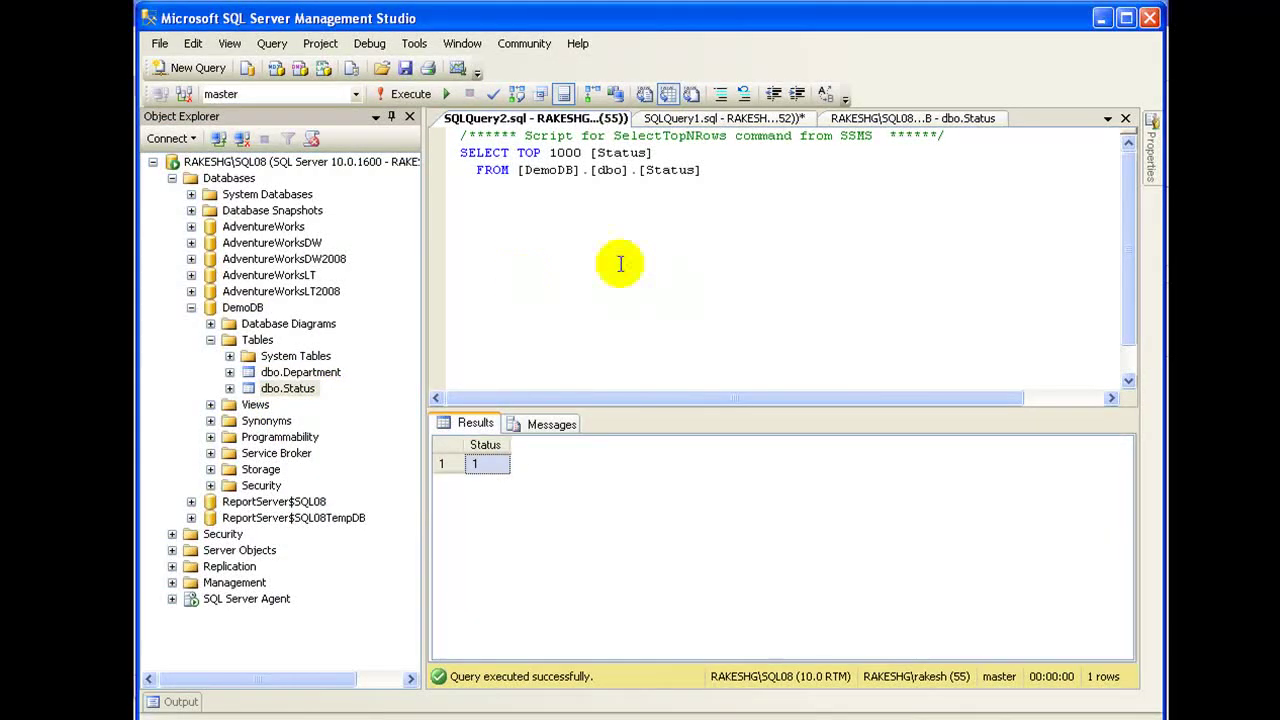
key(Return)
key(Return)
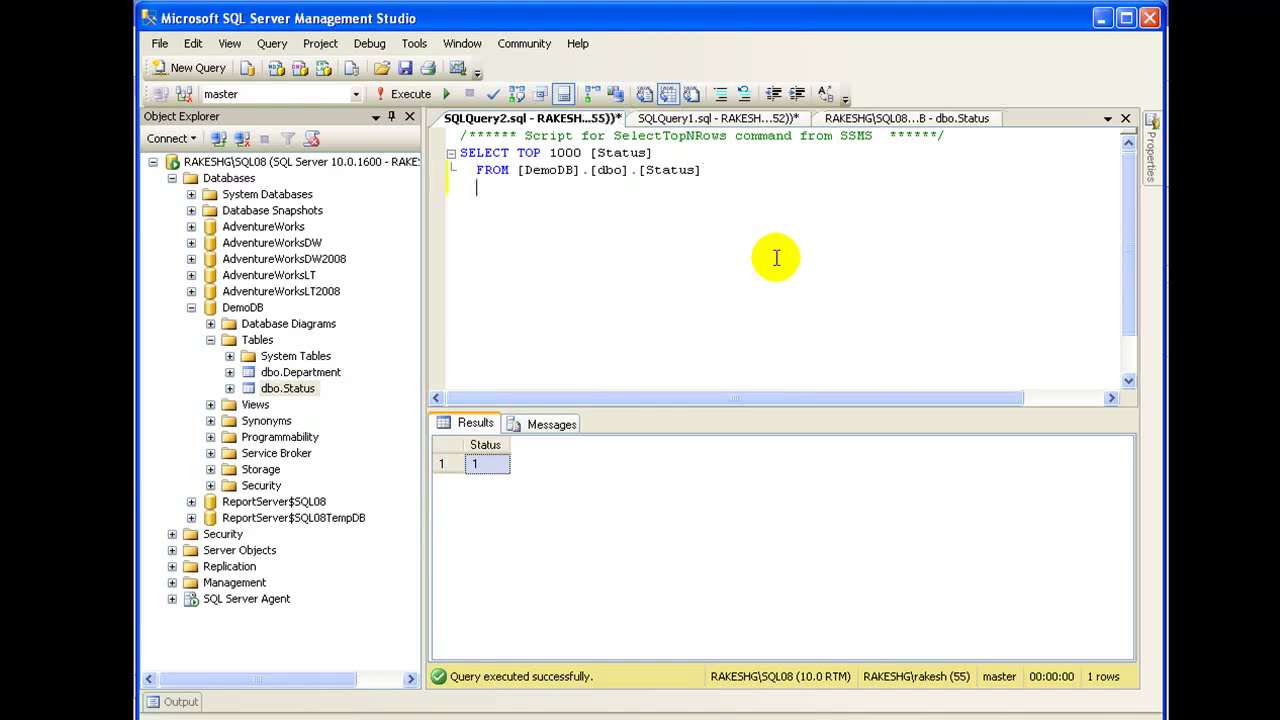
text(truncate table )
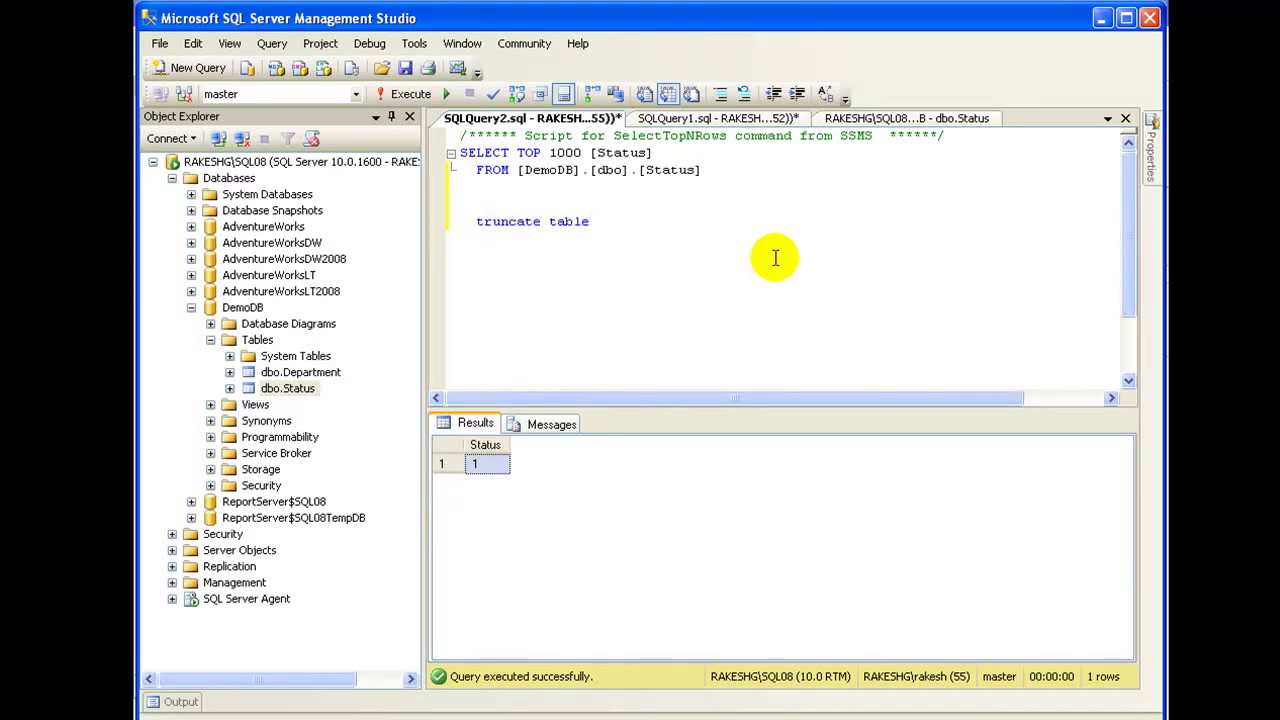
text(demodb.dbo.status)
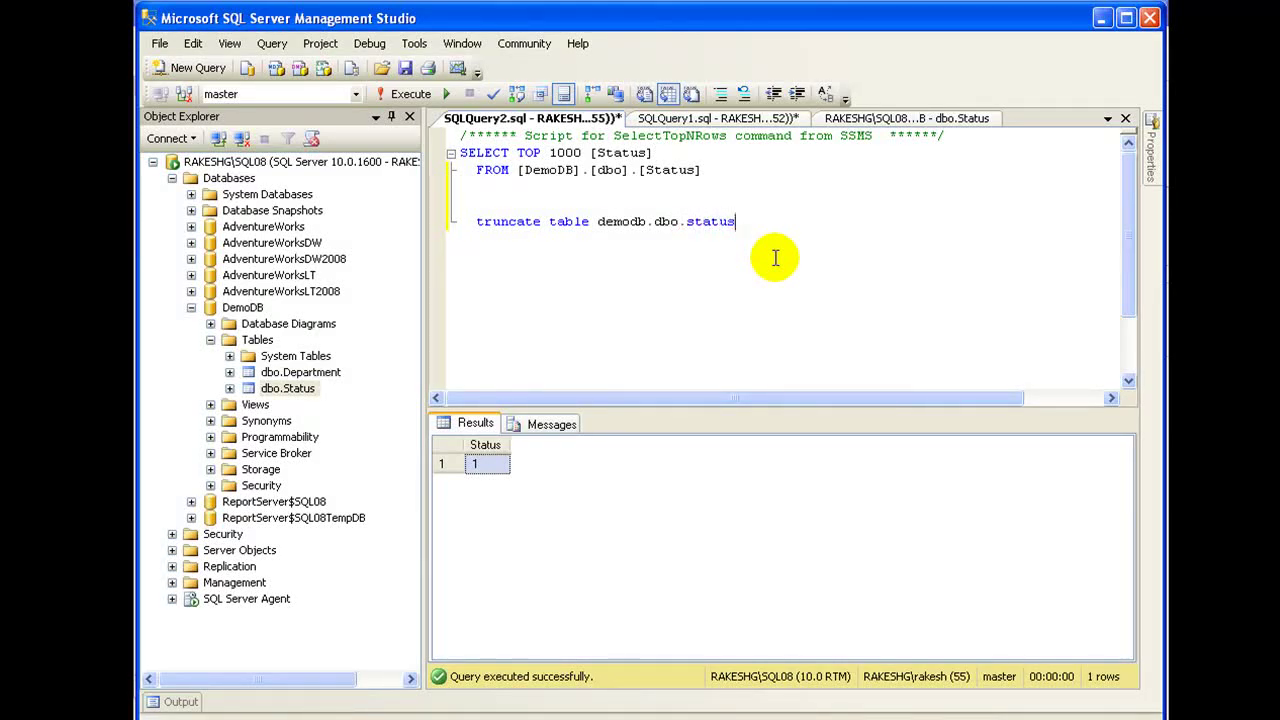
key(shift+Home)
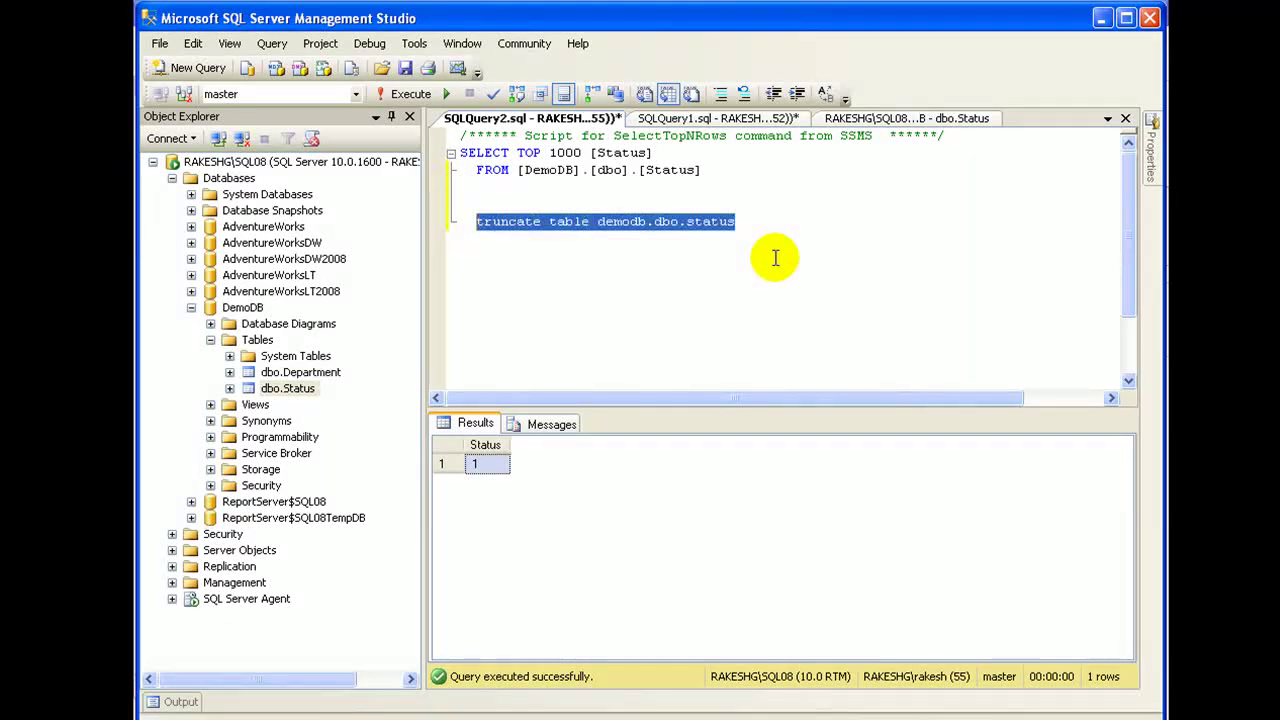
key(F5)
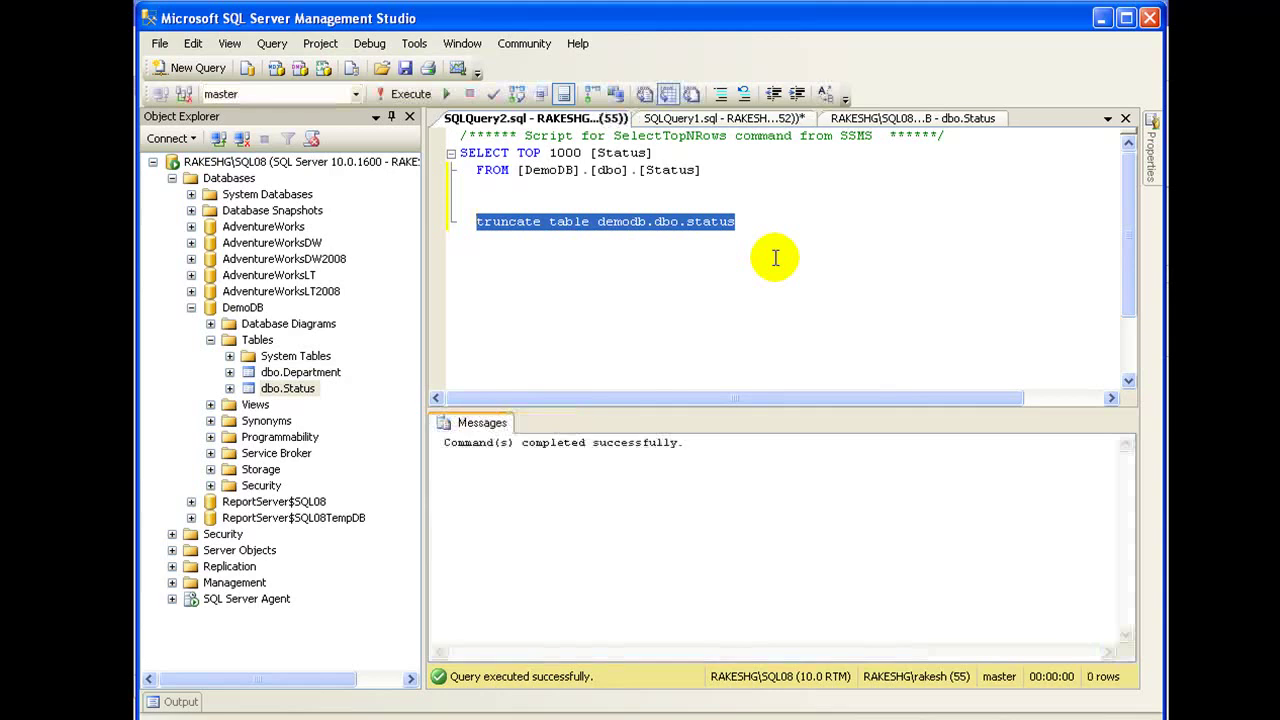
Query the top 1000 rows of dbo.Status again and copy the insert statement from SQLQuery1.sql.
right_click(288, 388)
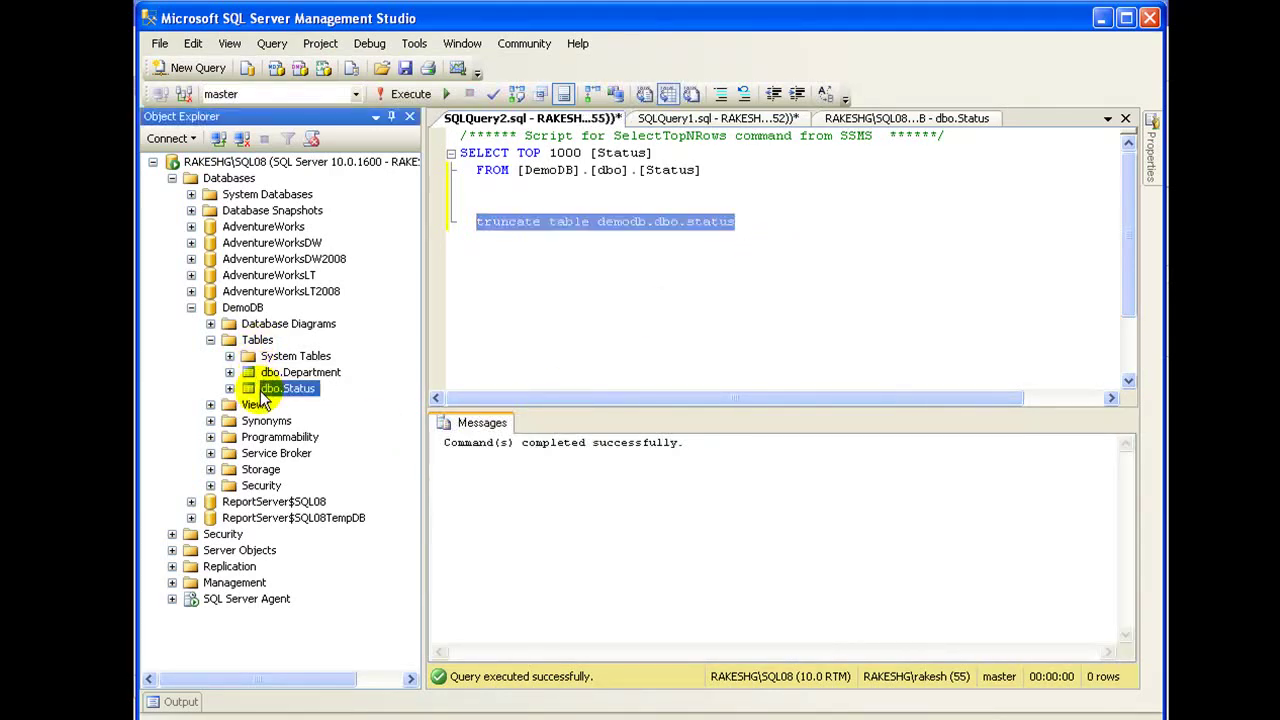
click(335, 401)
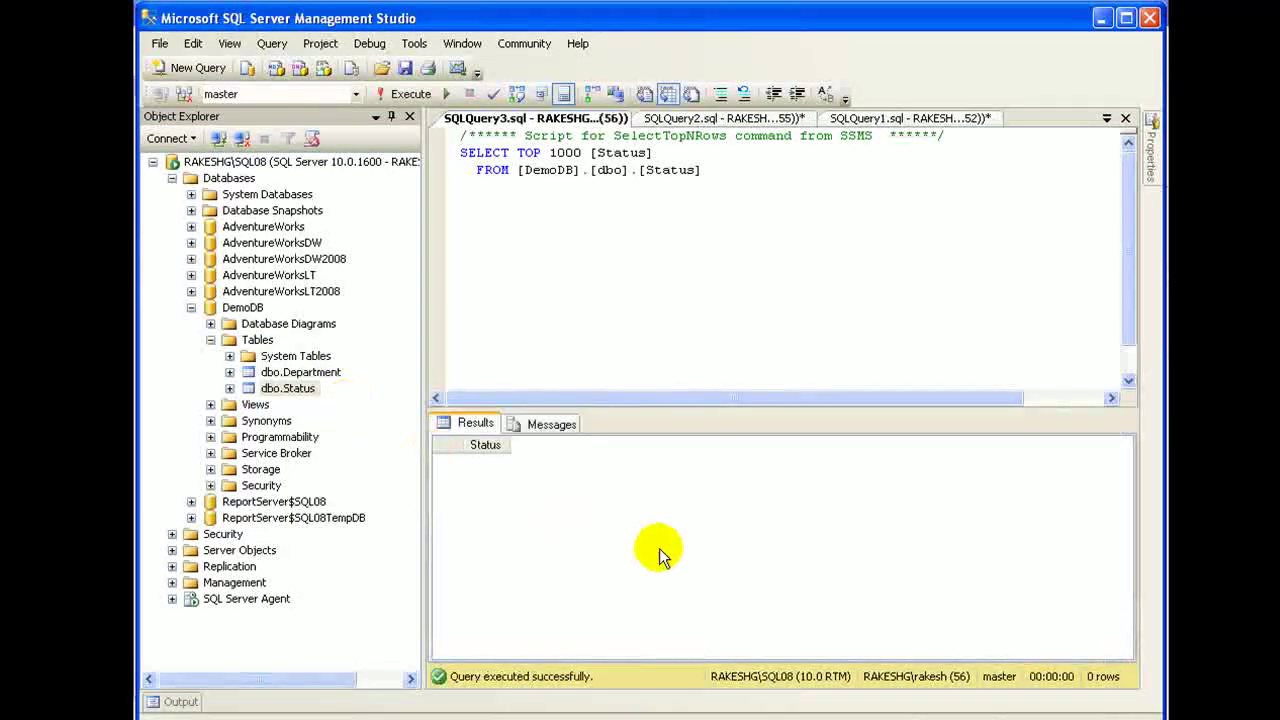
click(690, 118)
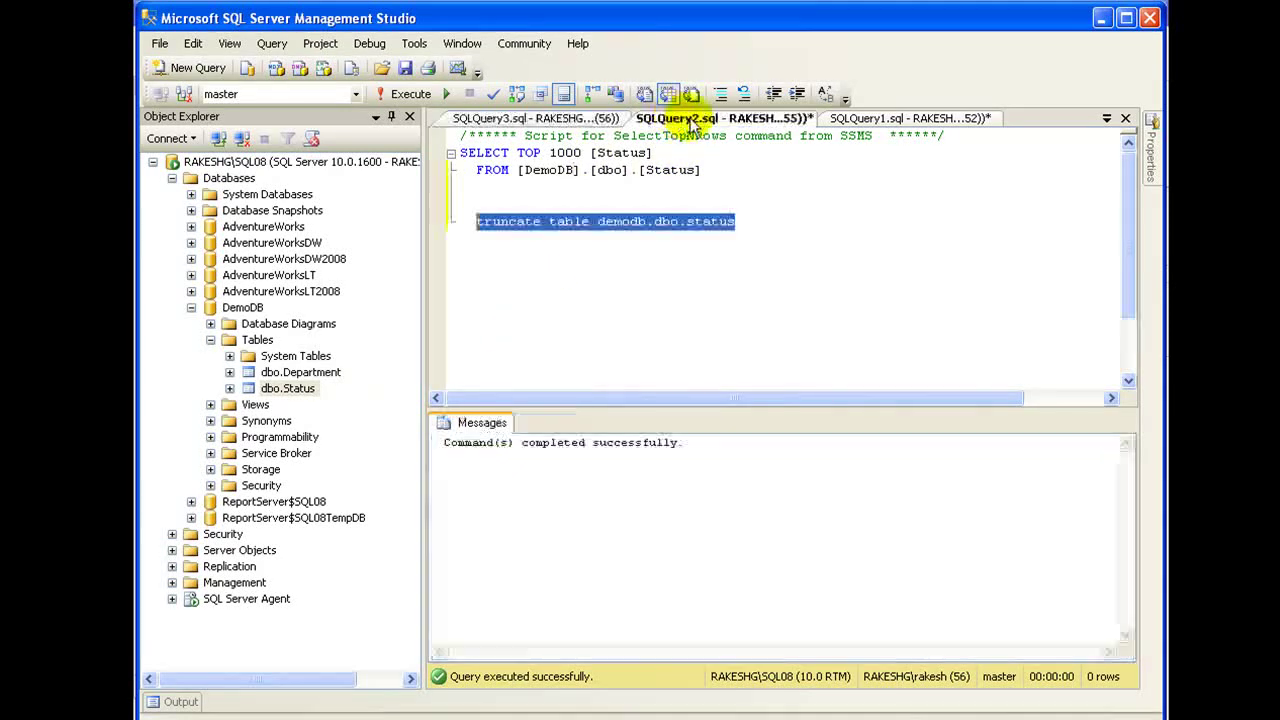
click(880, 118)
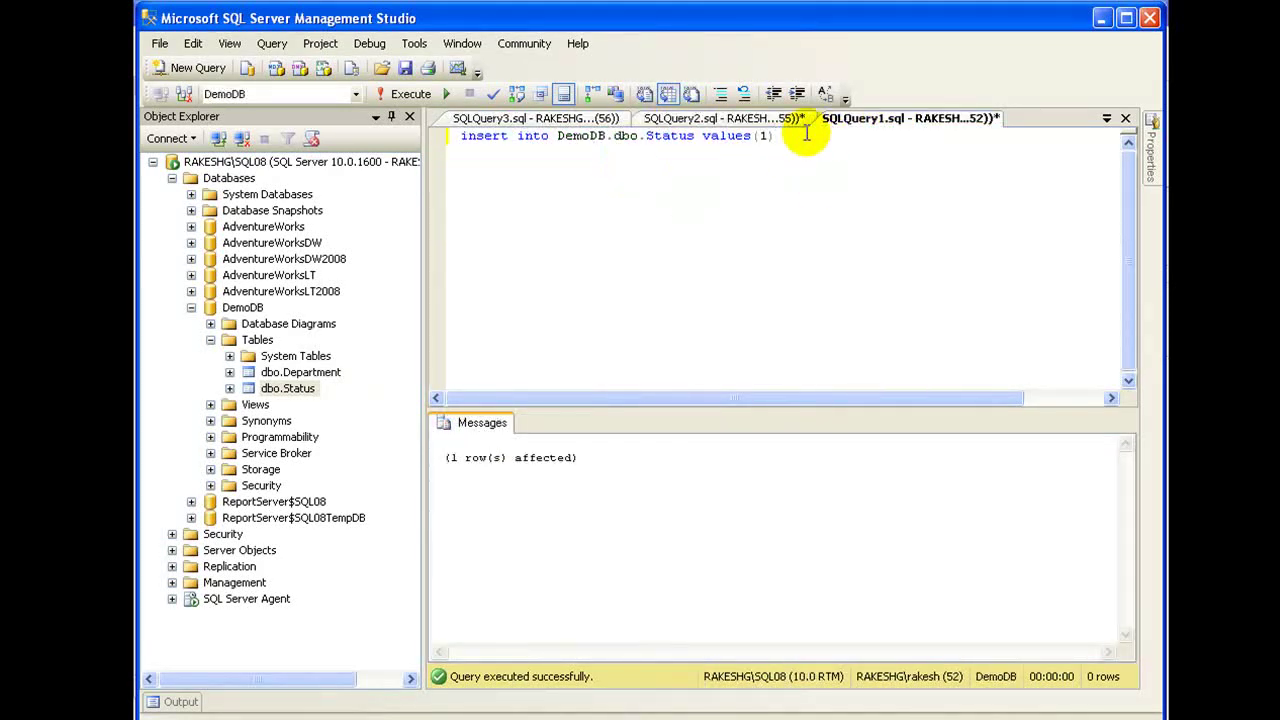
drag(823, 129, 408, 134)
key(ctrl+c)
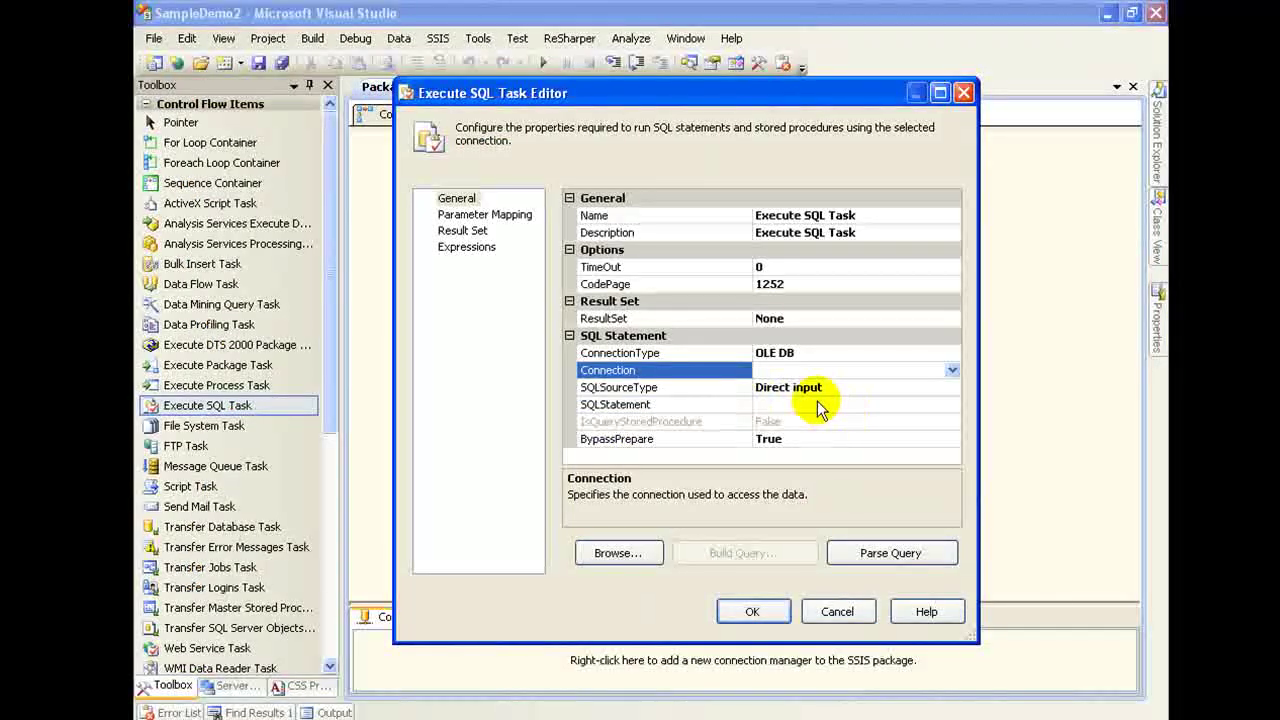
Switch to Visual Studio, cancel and reopen the Execute SQL Task's editor, and check the SQLSourceType options, keeping Direct input.
click(837, 611)
right_click(569, 212)
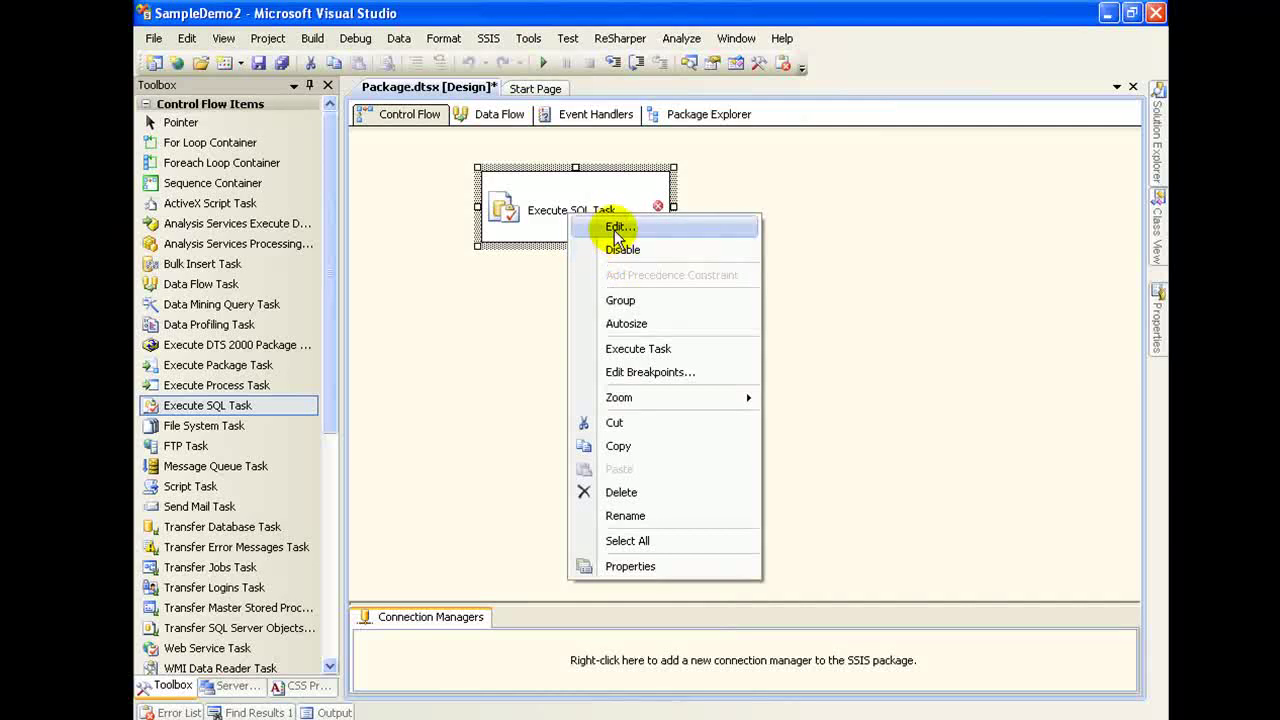
click(617, 228)
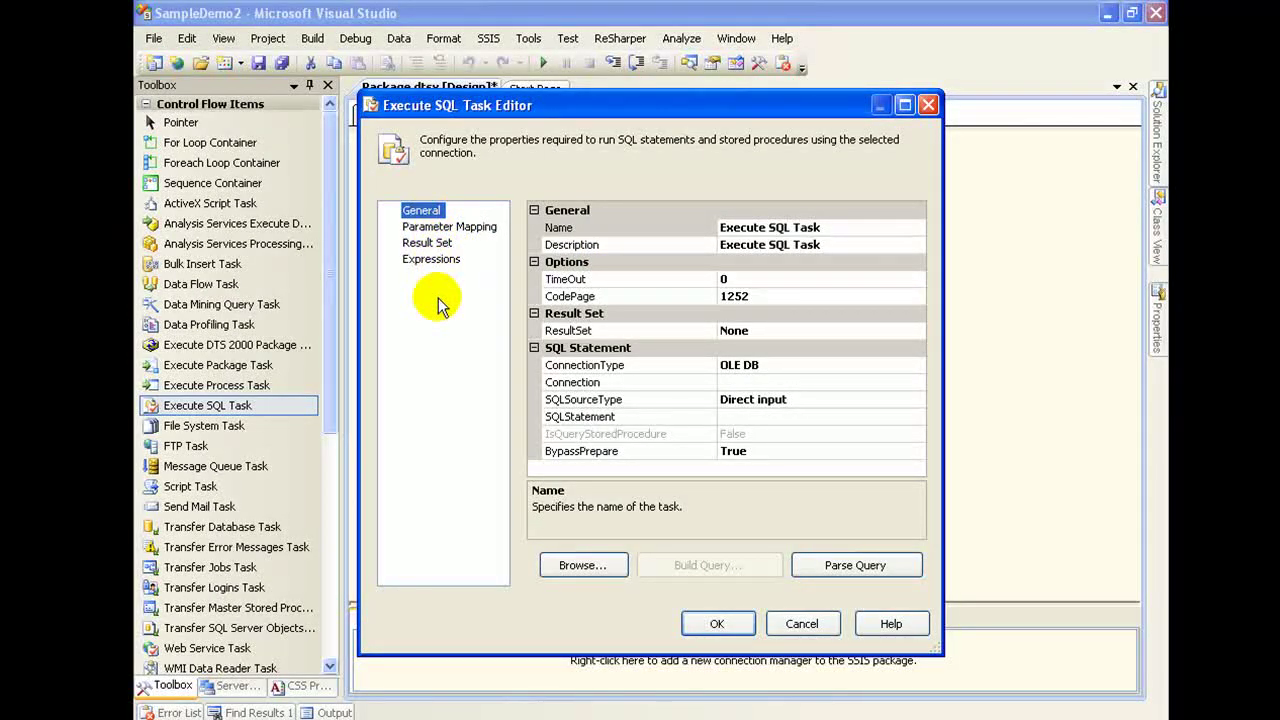
click(839, 401)
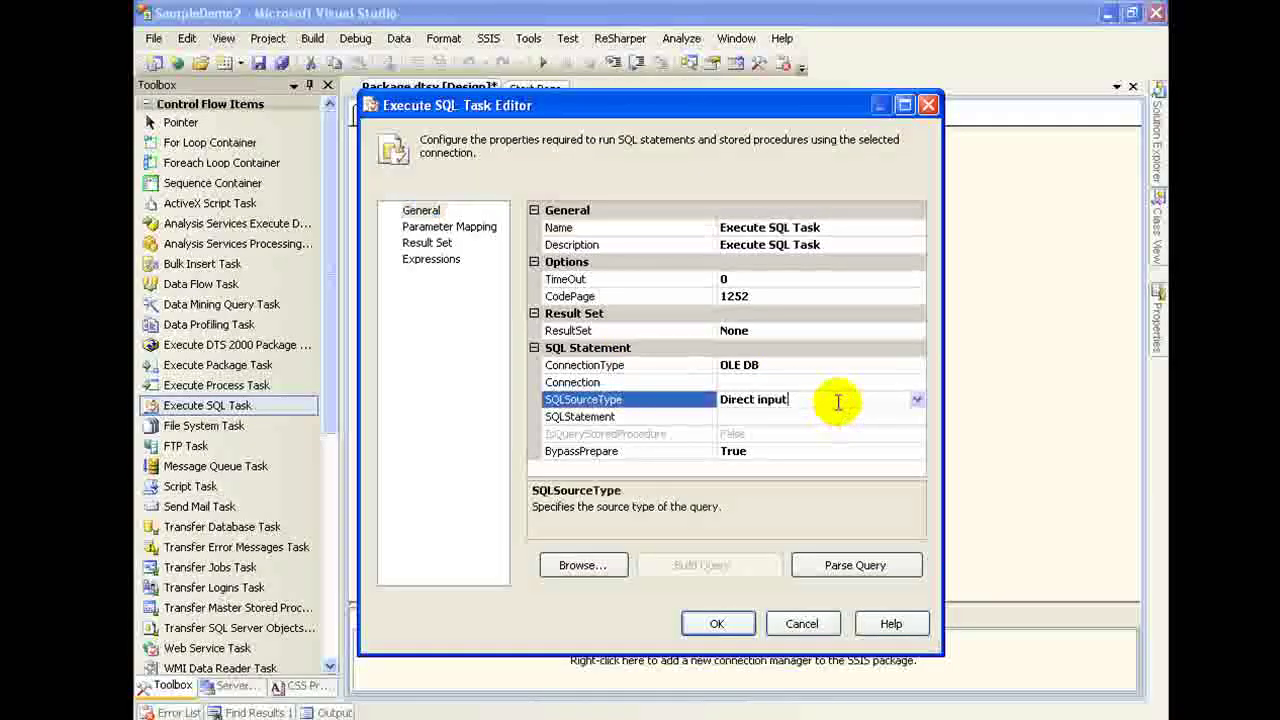
click(915, 400)
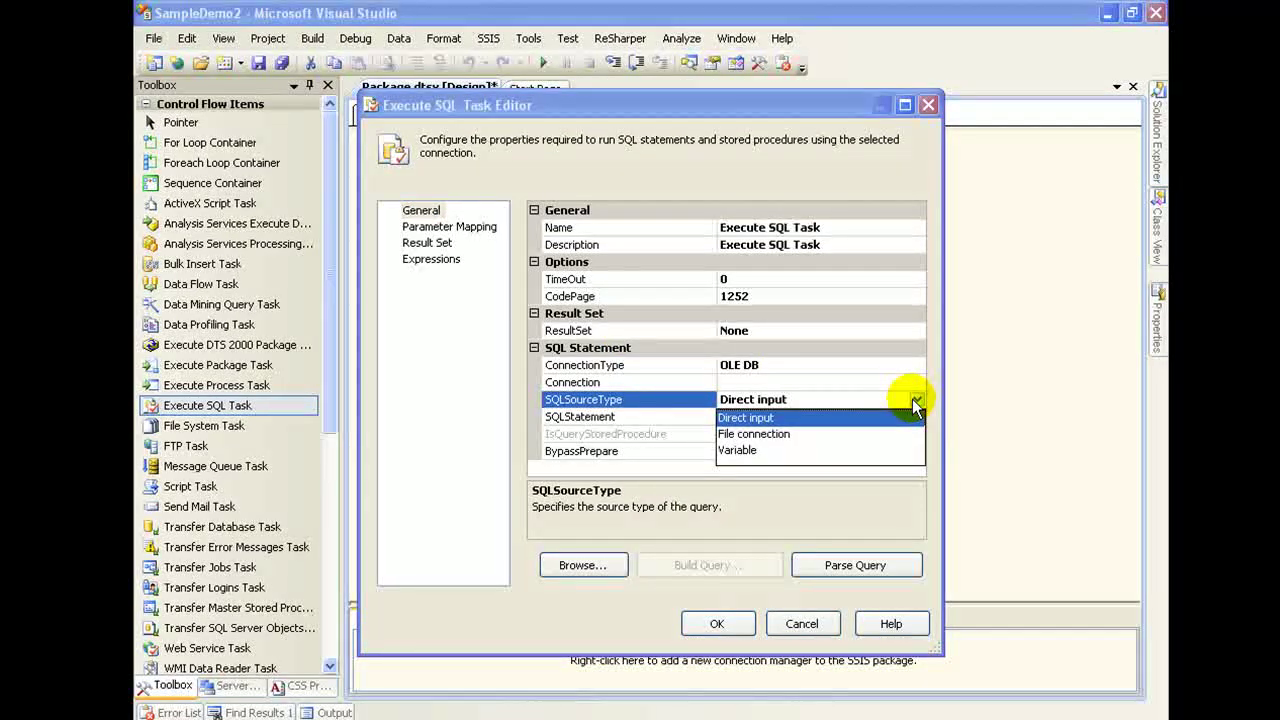
click(912, 399)
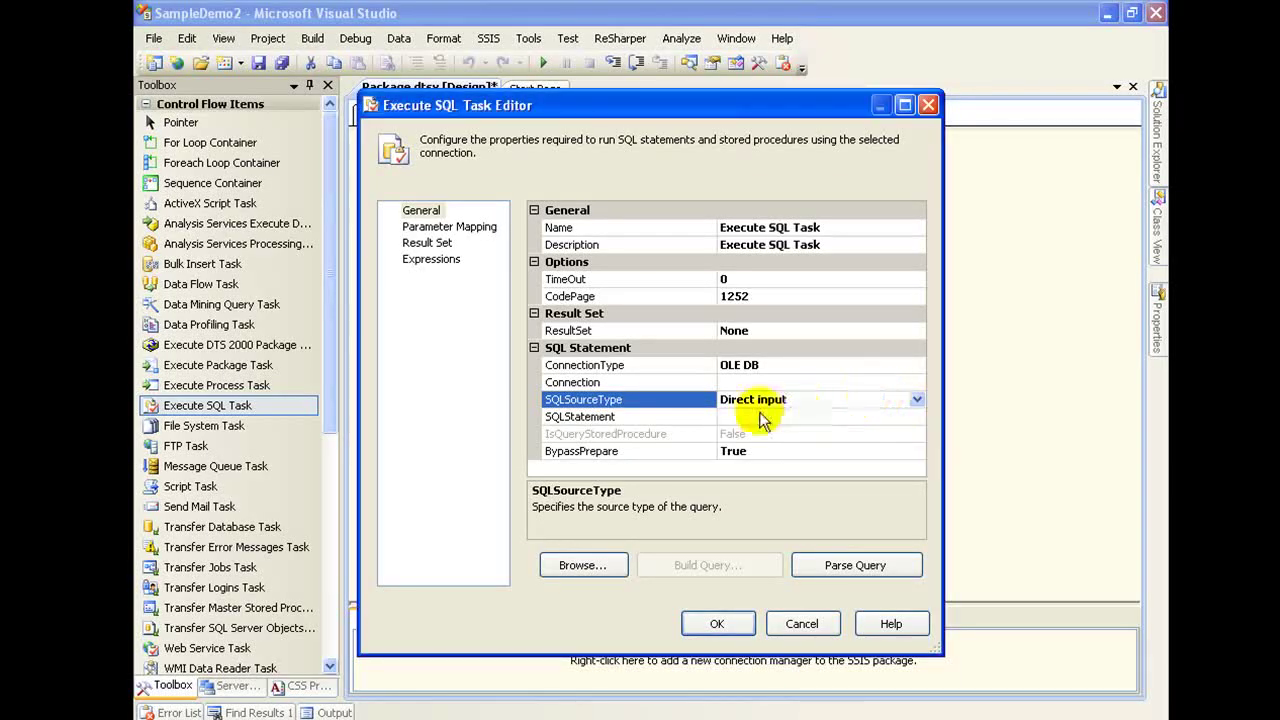
drag(808, 403, 690, 403)
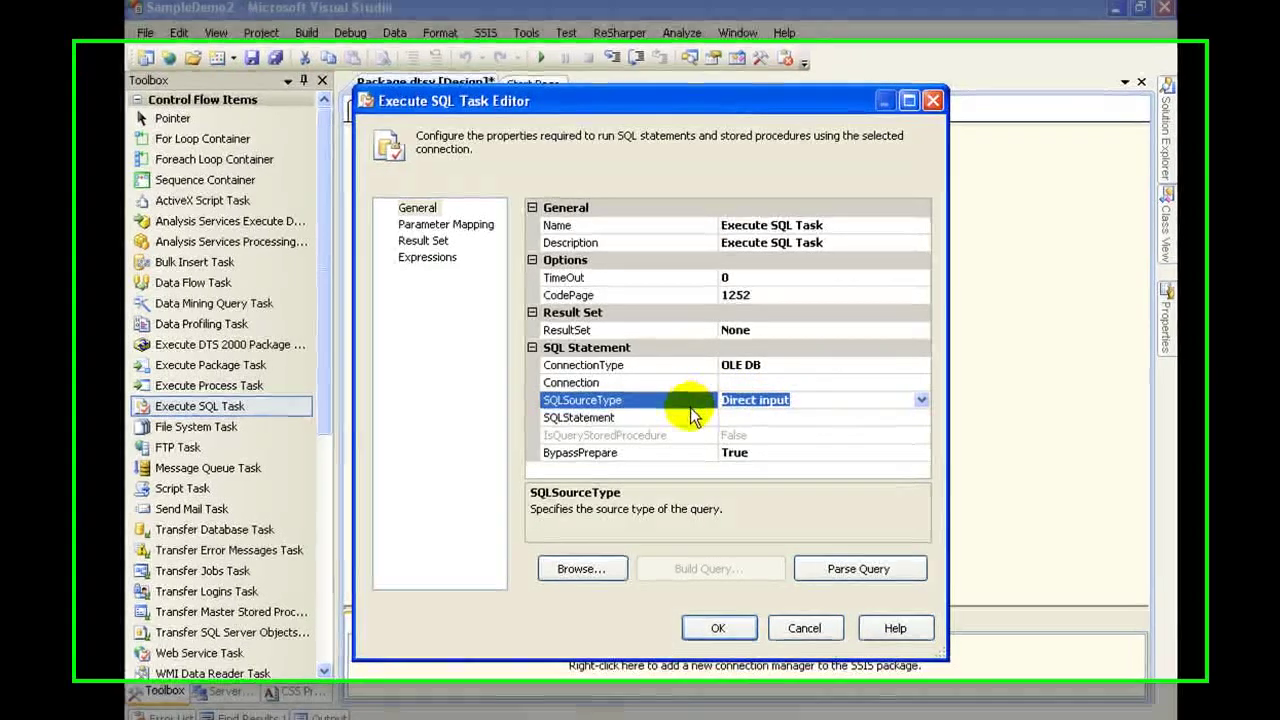
Paste "insert into DemoDB.dbo.Status values(1)" as the task's SQLStatement and confirm the query.
click(768, 425)
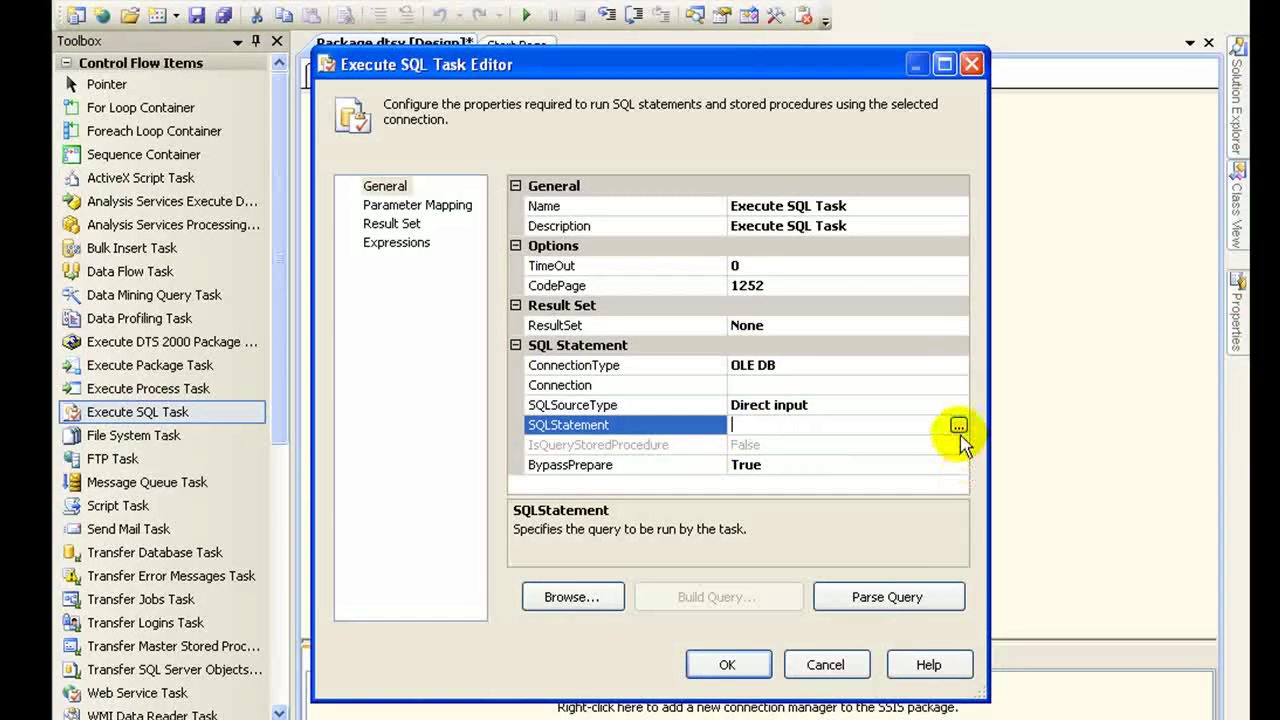
click(958, 427)
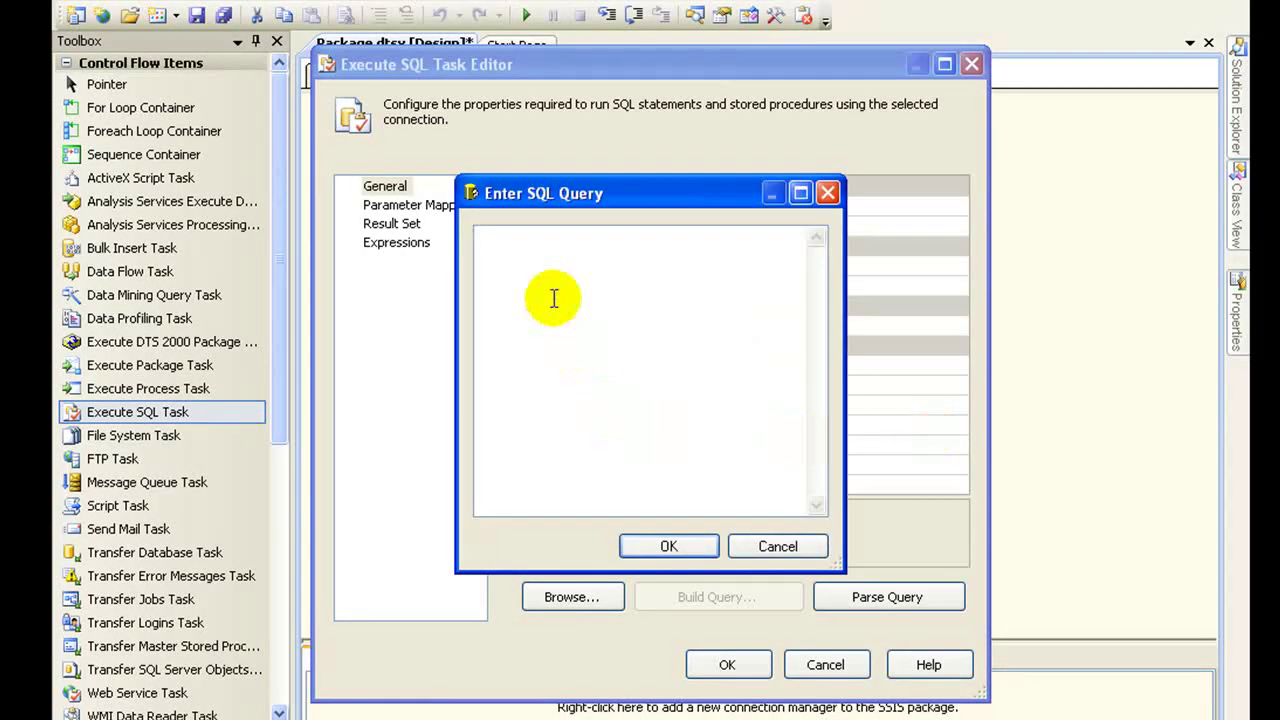
key(ctrl+v)
drag(729, 237, 329, 229)
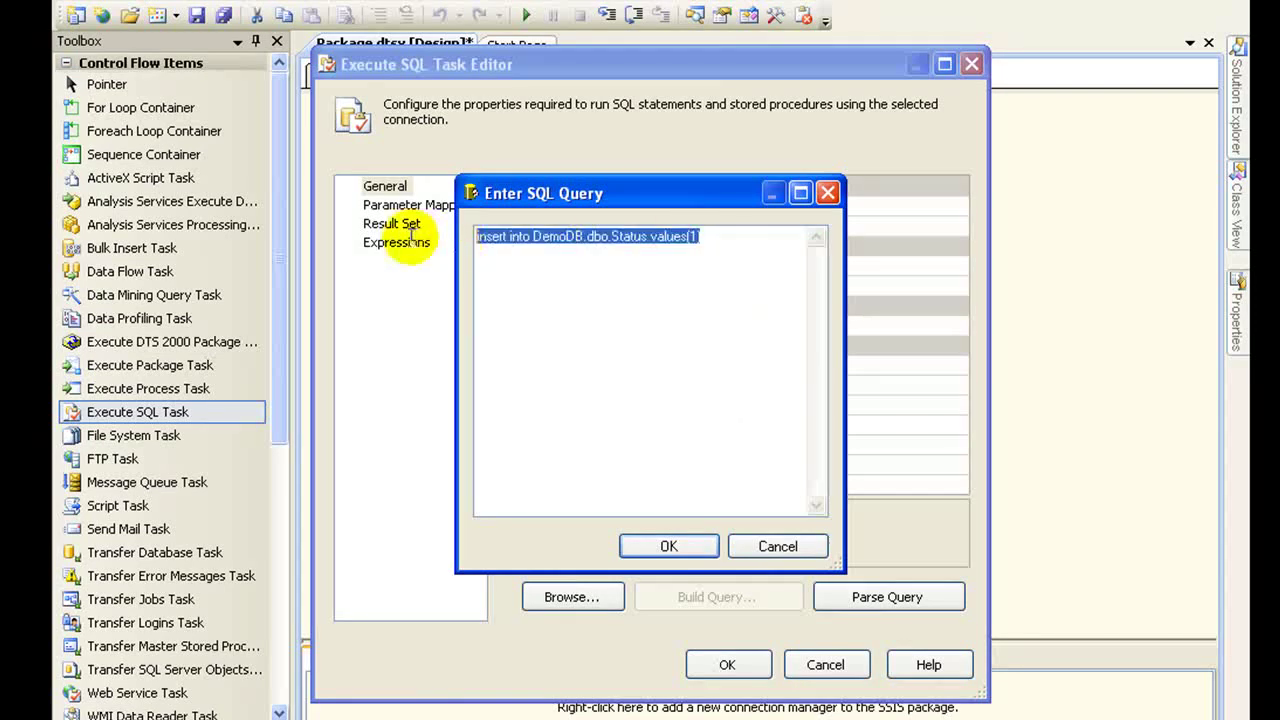
click(668, 552)
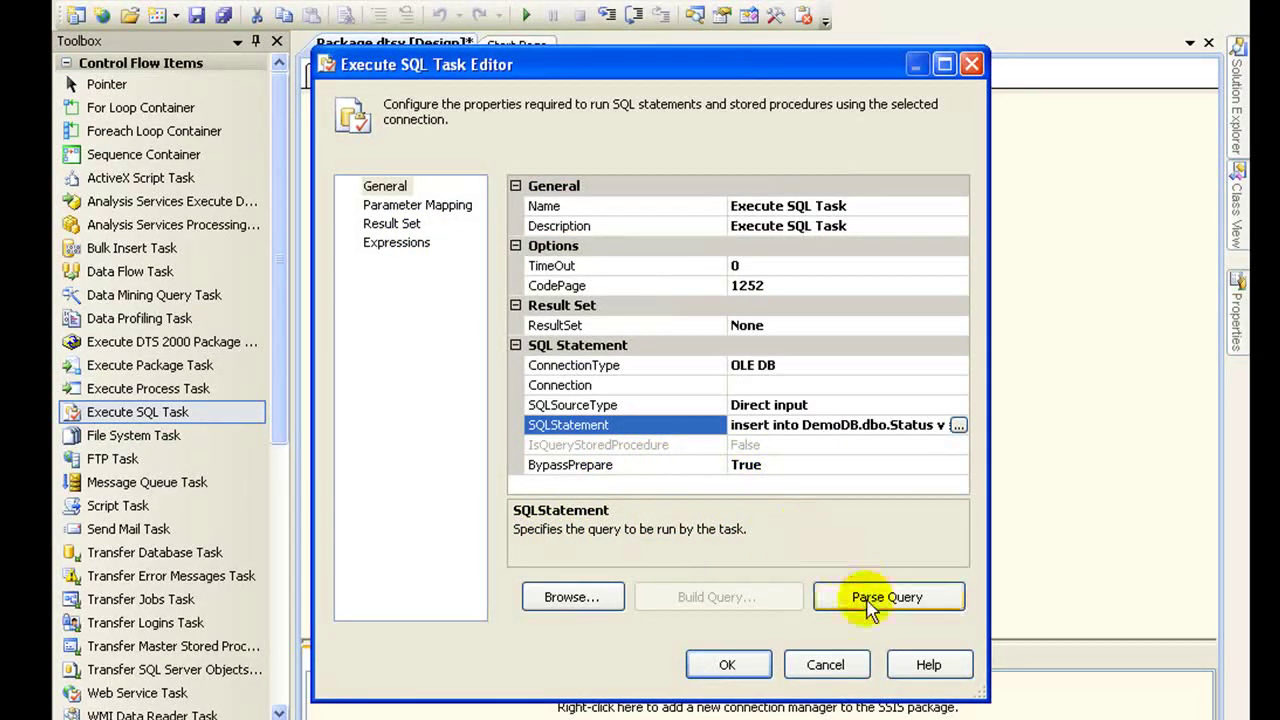
Set BypassPrepare to False and try to parse the task's query.
click(775, 465)
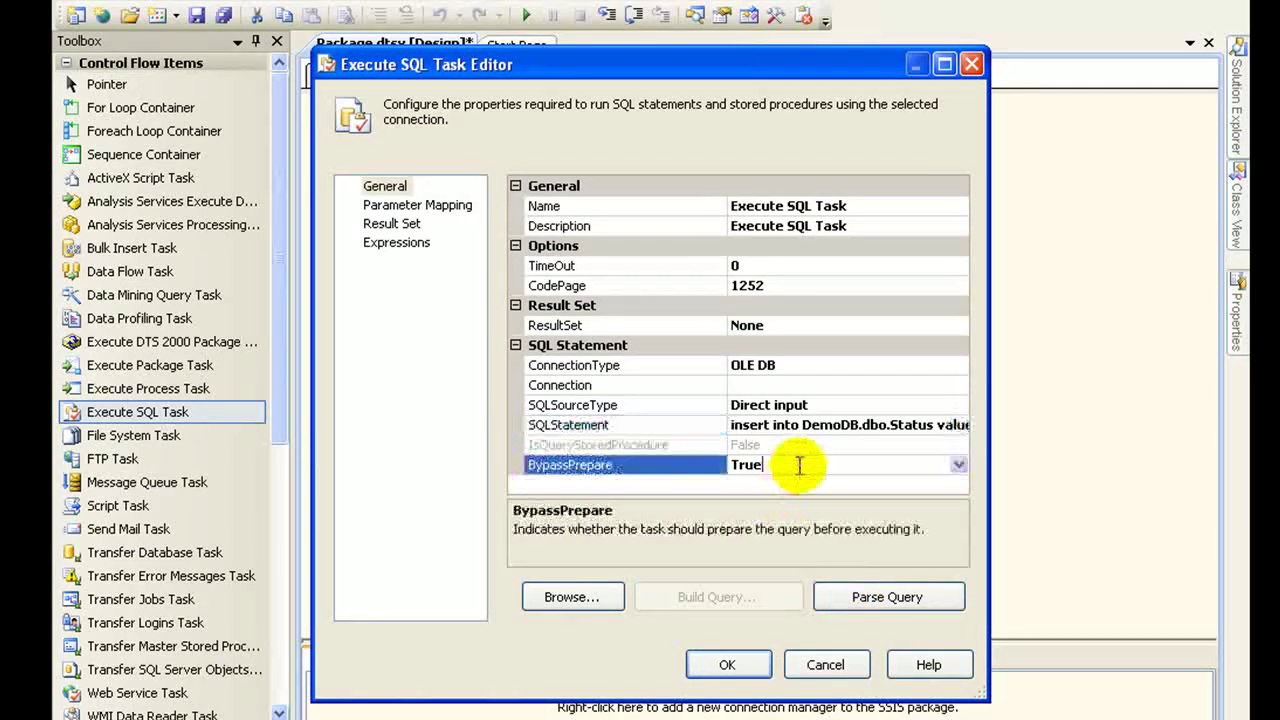
click(957, 466)
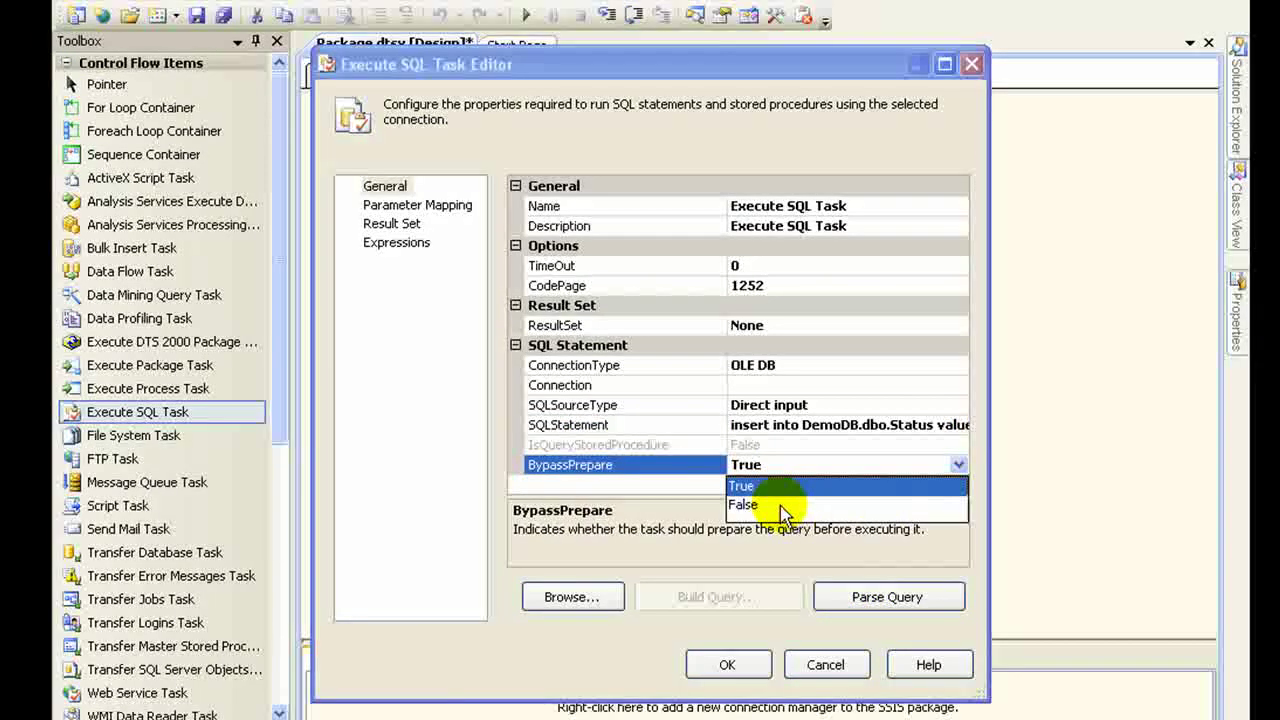
click(781, 508)
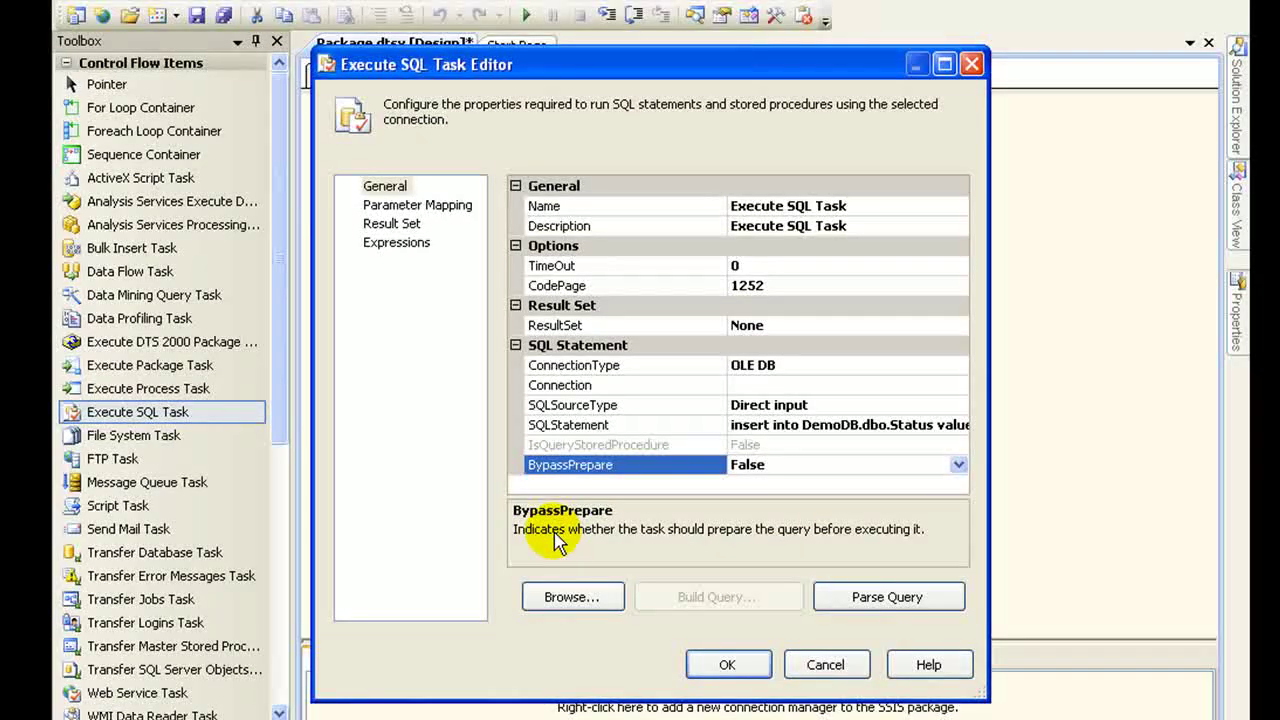
click(863, 596)
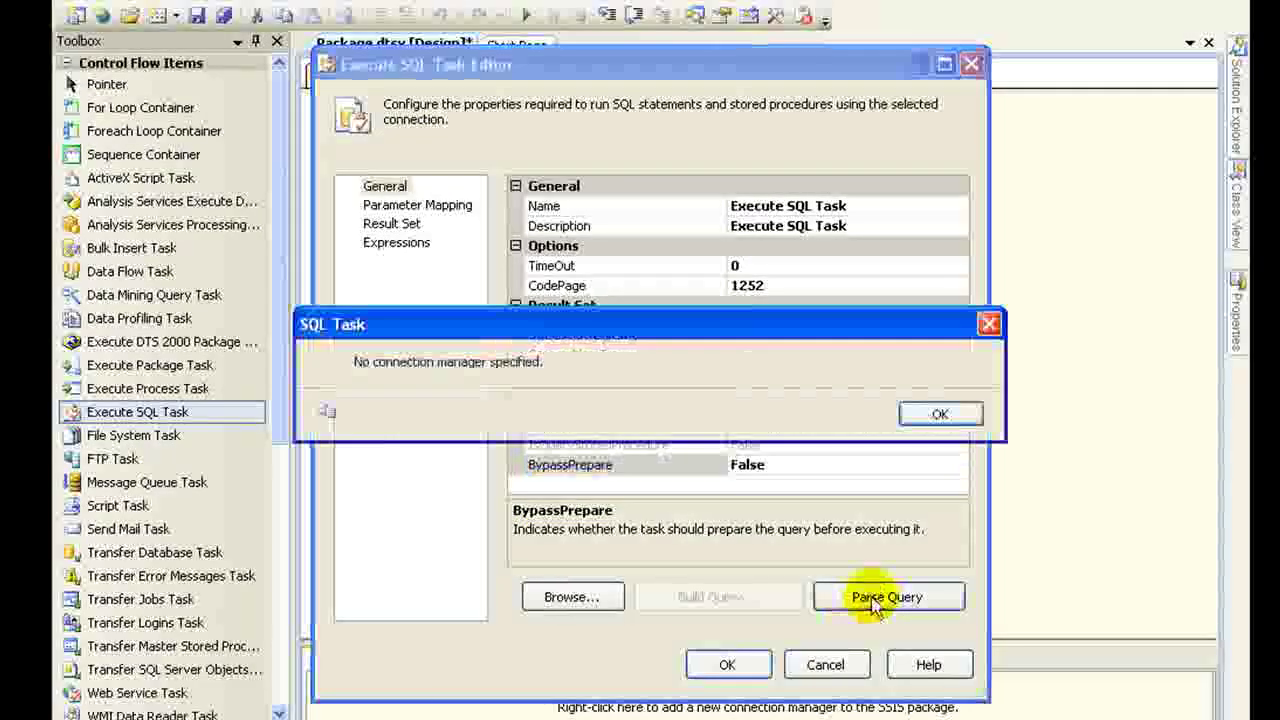
click(937, 414)
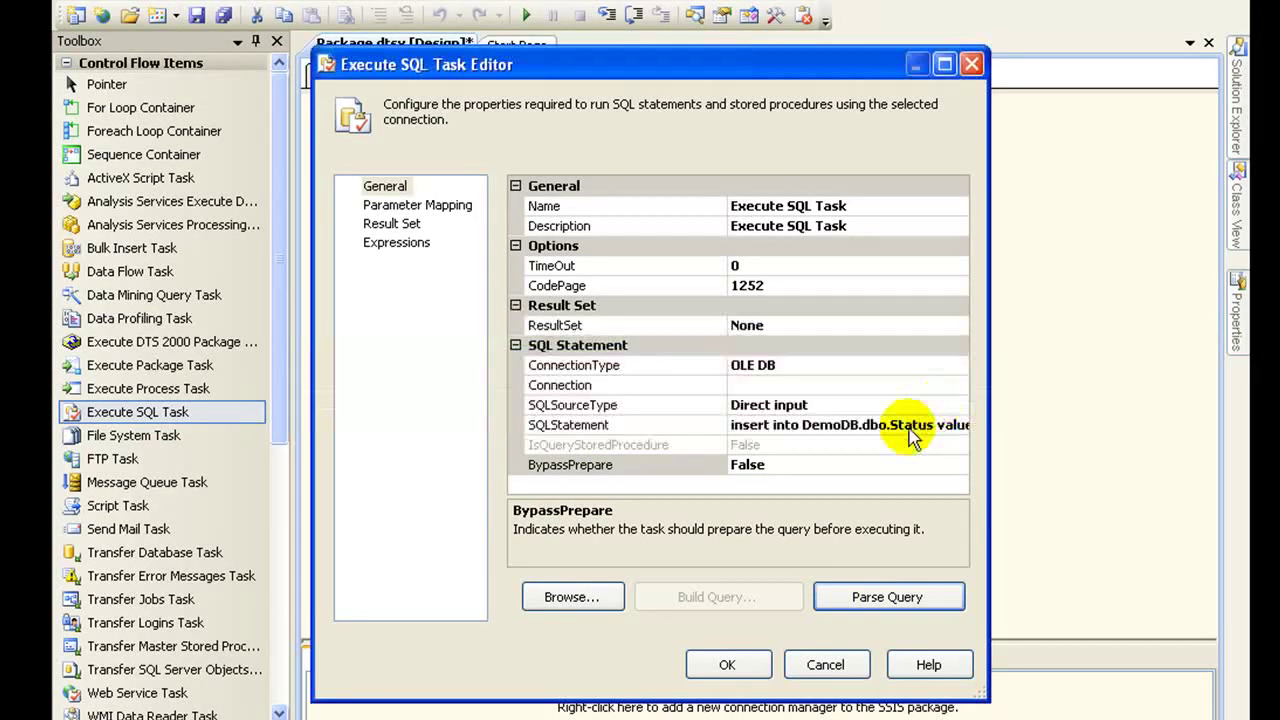
Choose OLE DB as the task's ConnectionType and start creating a new connection for its Connection property.
click(851, 365)
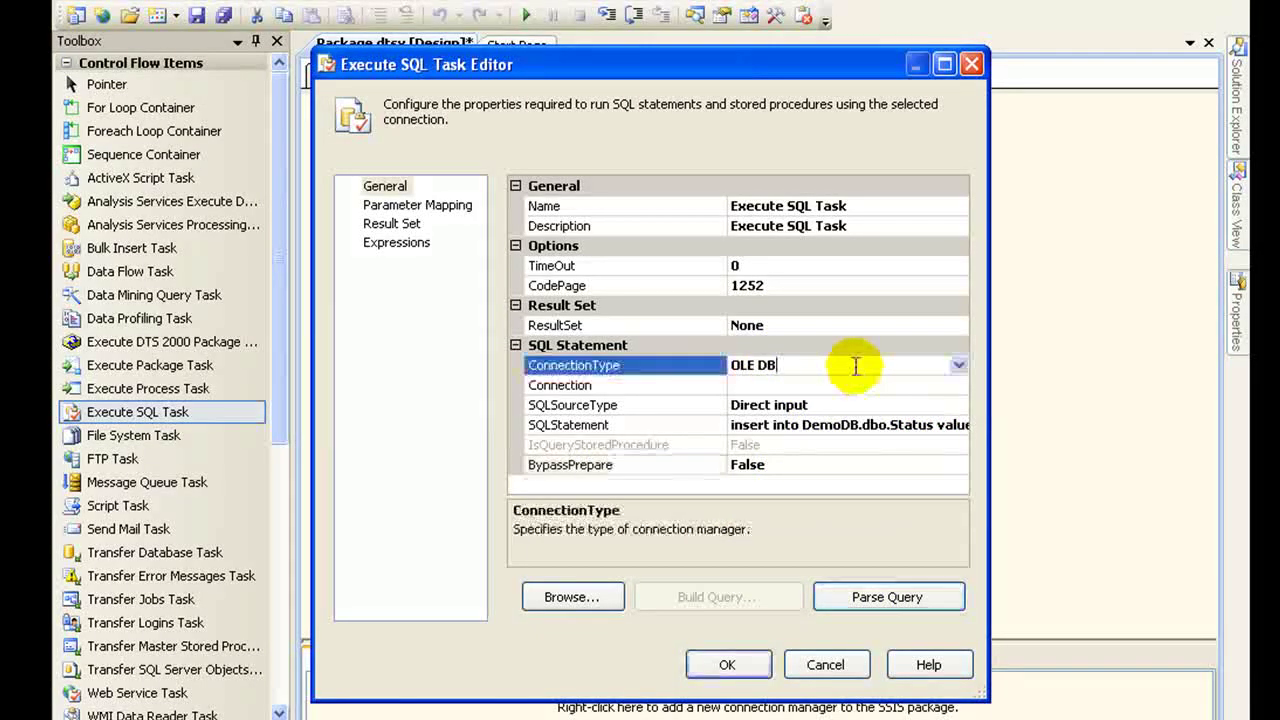
click(957, 366)
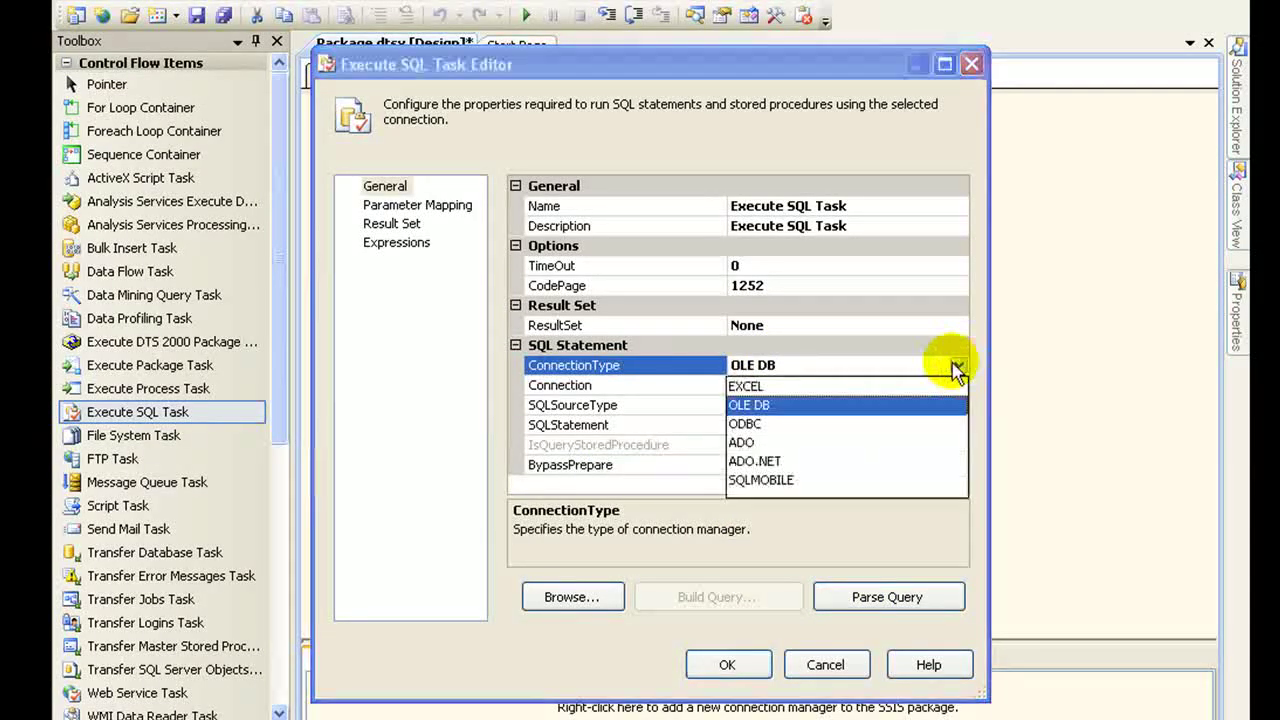
click(785, 408)
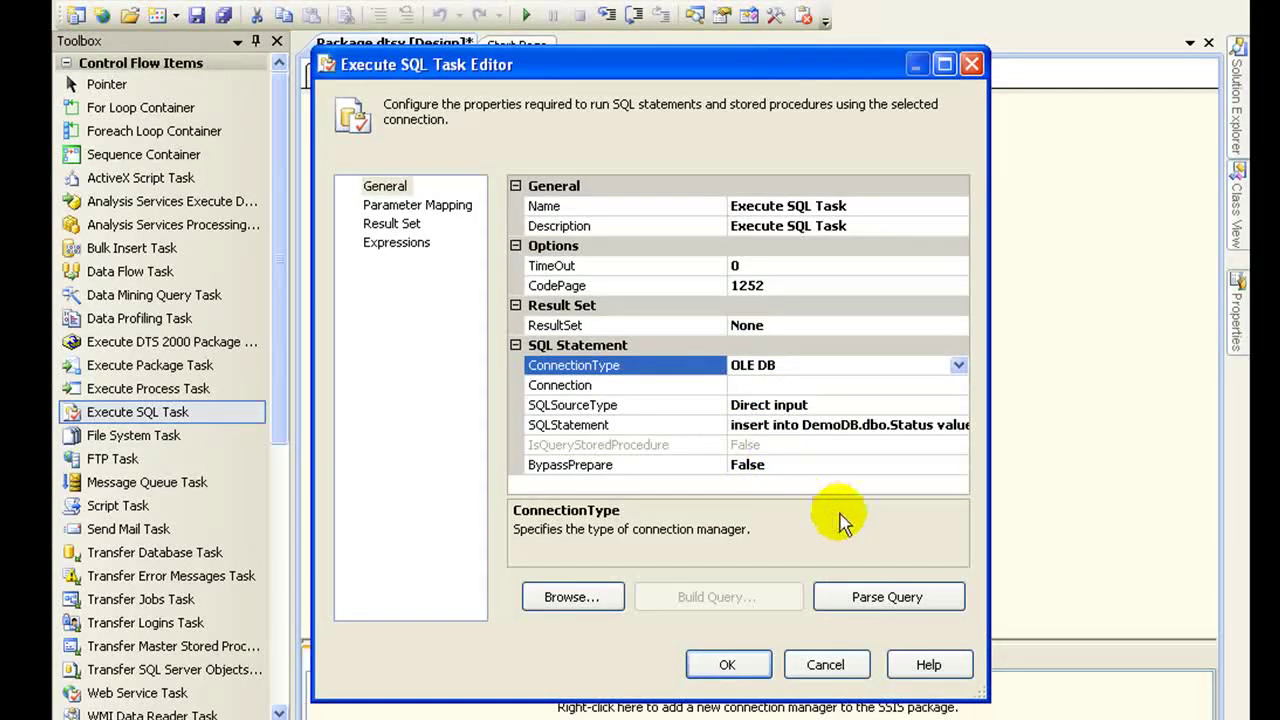
click(820, 386)
click(955, 385)
click(894, 406)
click(742, 580)
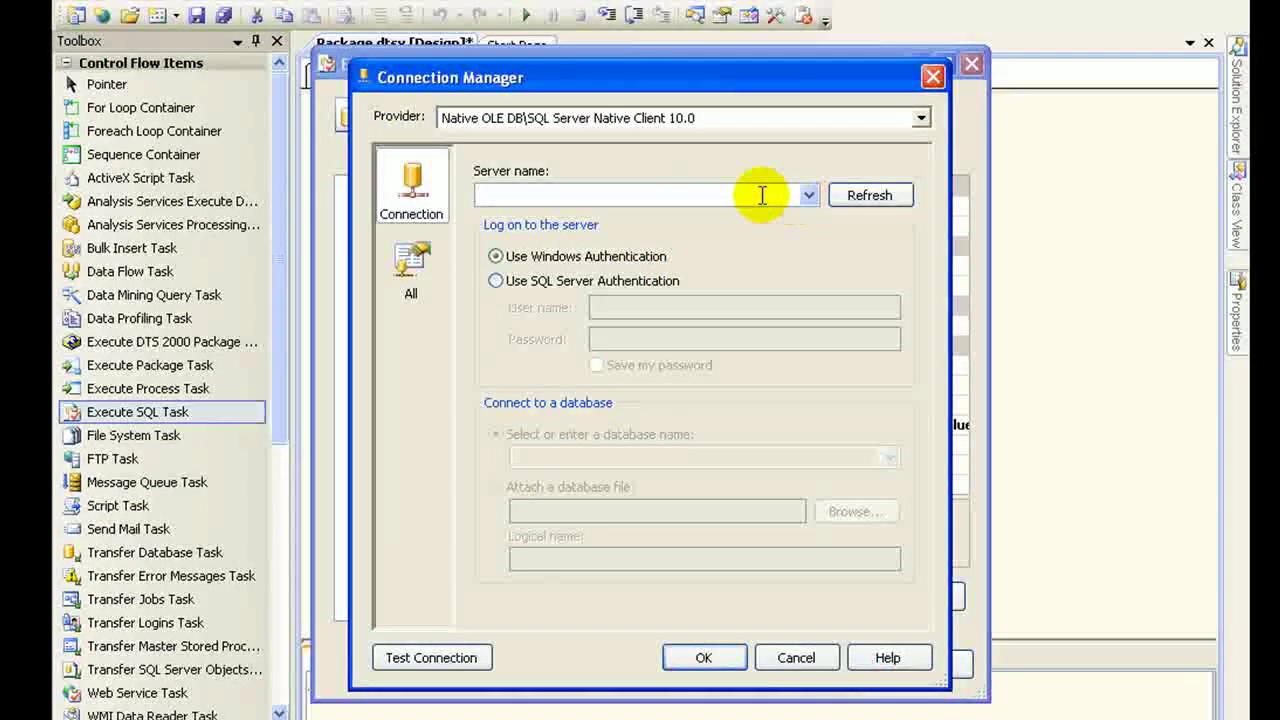
Select the SQL08 server instance for the new connection and choose the AdventureWorks database.
click(809, 195)
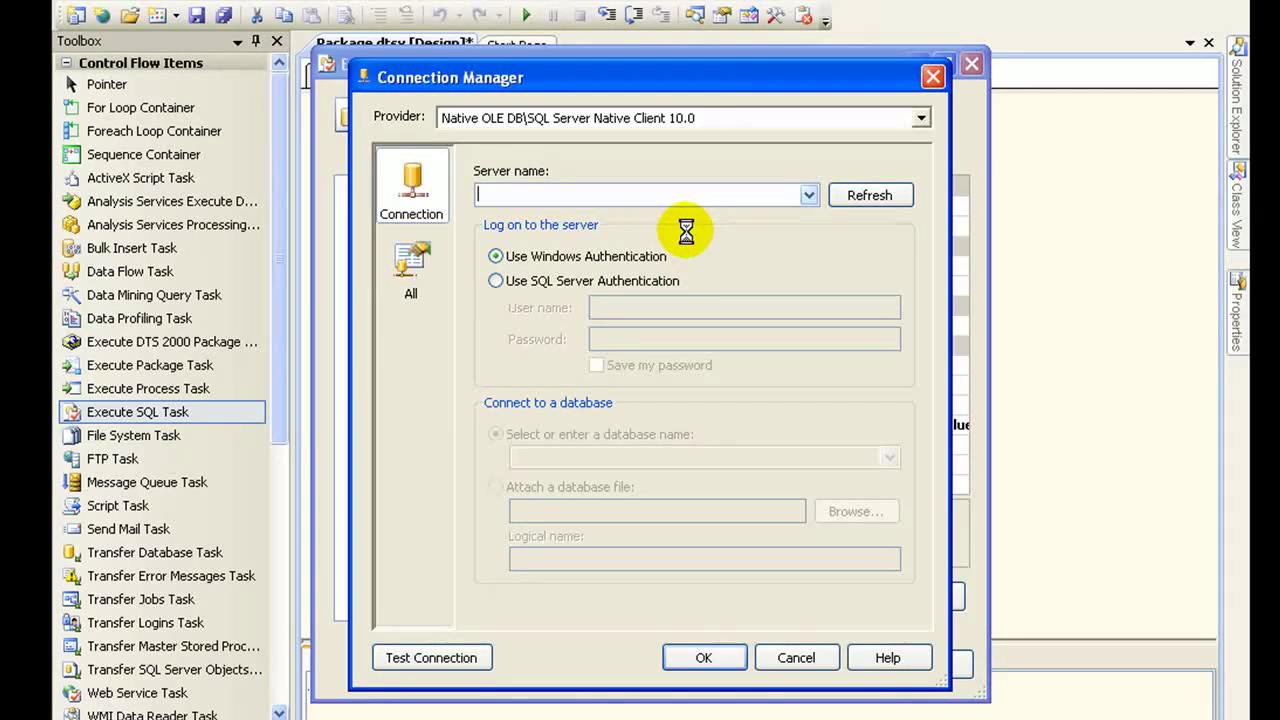
click(653, 248)
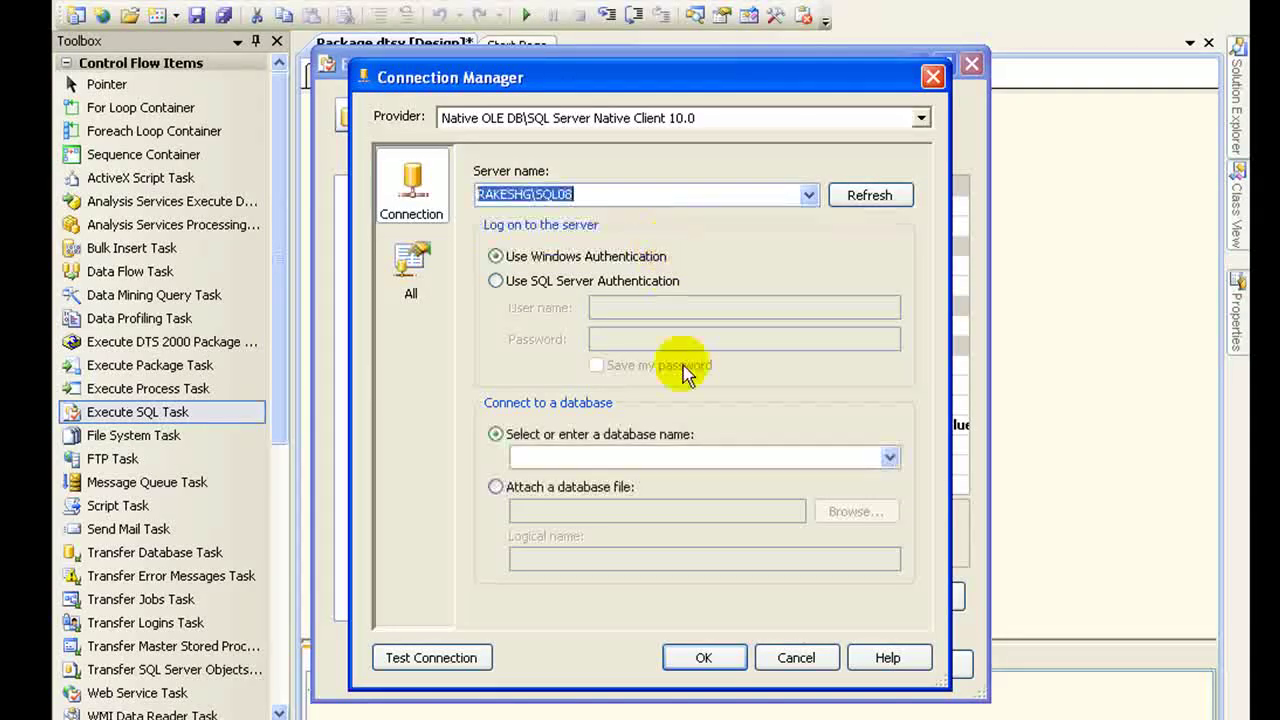
click(689, 456)
click(889, 457)
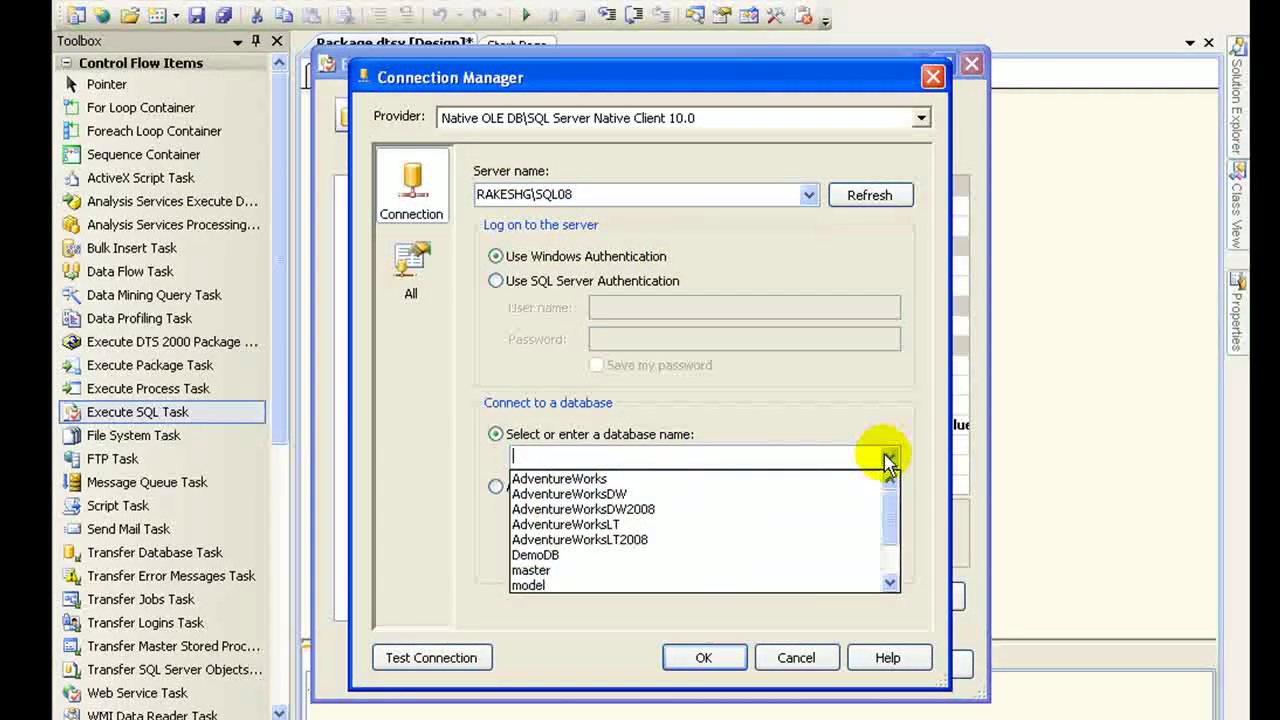
click(789, 479)
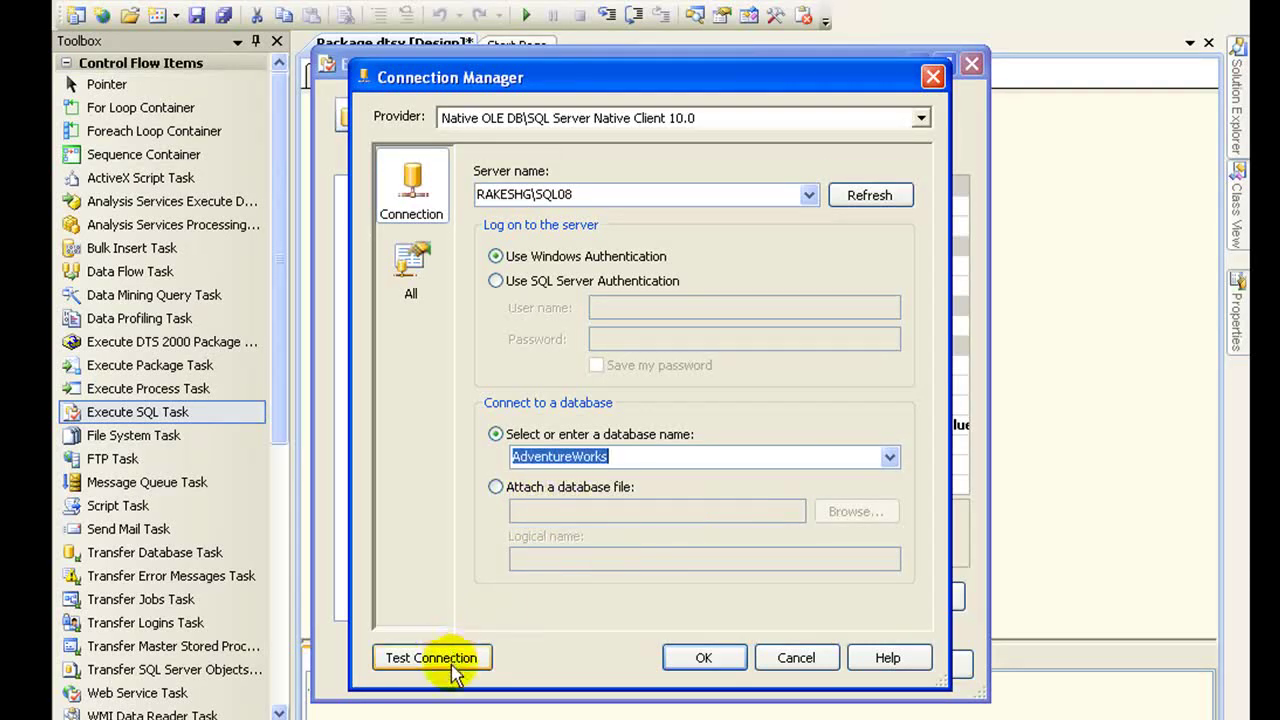
Change the connection's database to DemoDB, test the connection, and confirm it as the Execute SQL Task's connection.
click(889, 457)
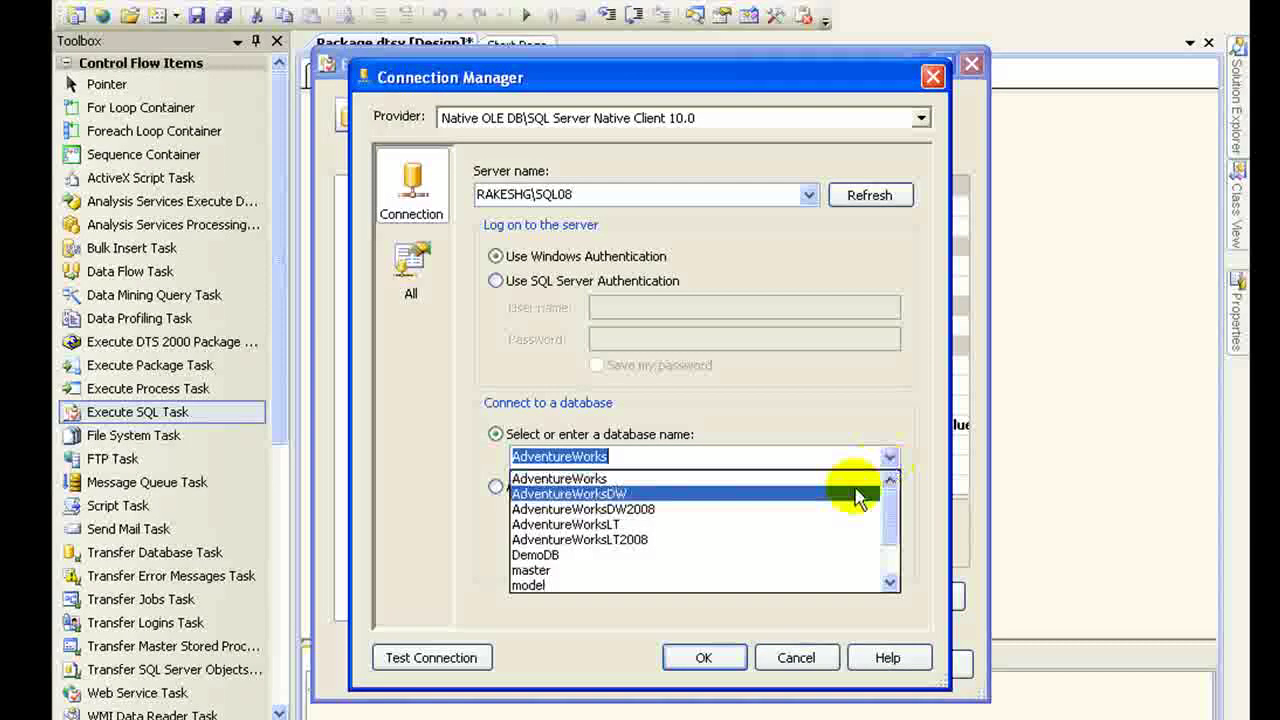
click(750, 550)
click(482, 648)
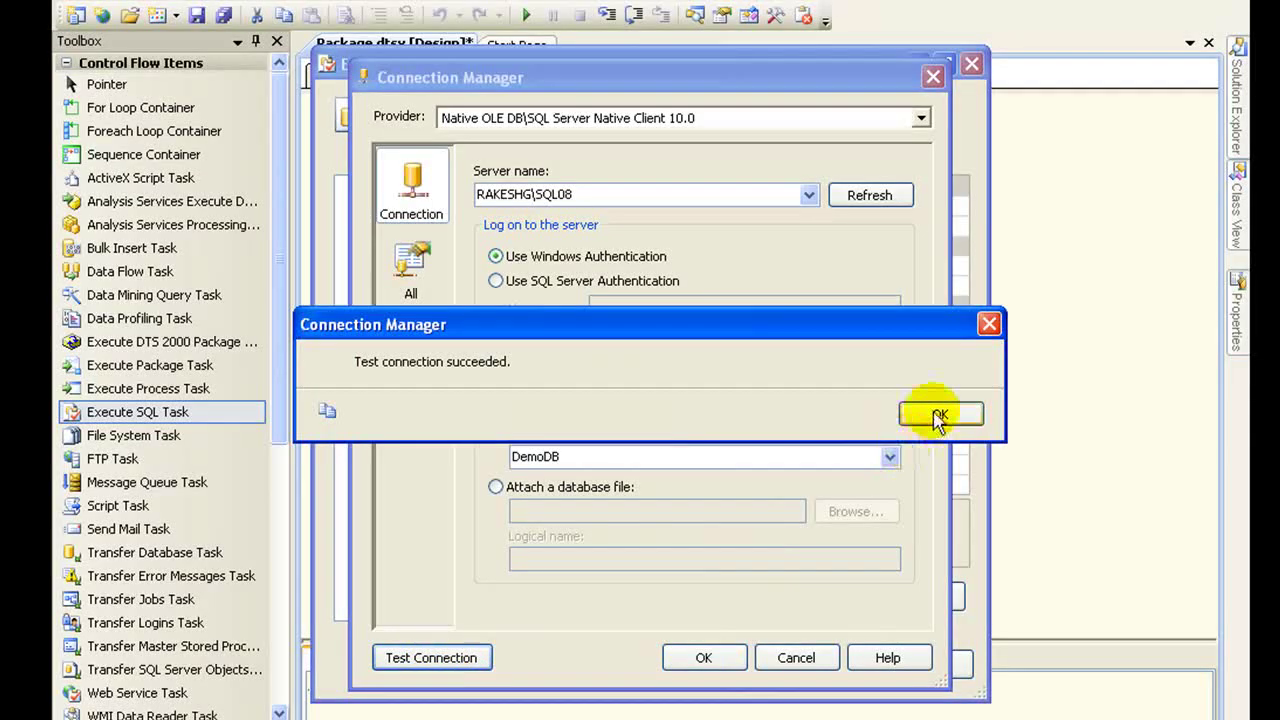
click(940, 414)
click(704, 657)
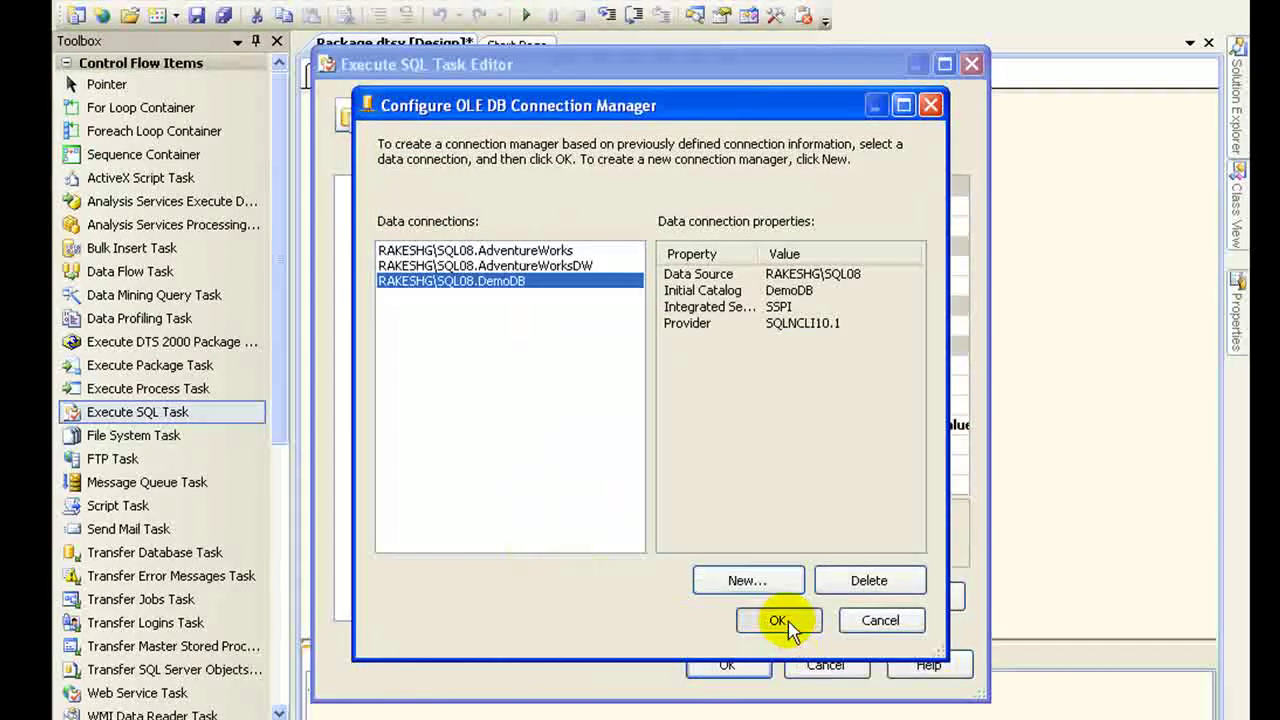
click(781, 617)
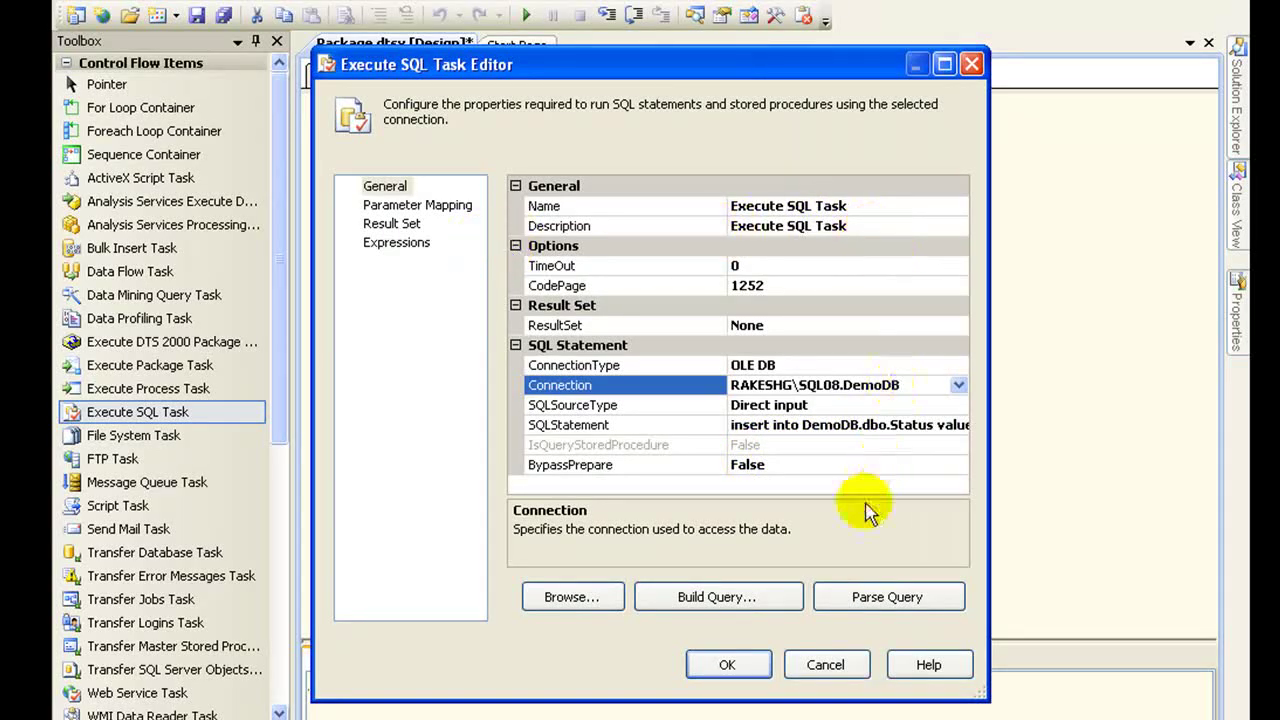
Parse the task's query, set BypassPrepare to True, and confirm the Execute SQL Task settings.
click(873, 598)
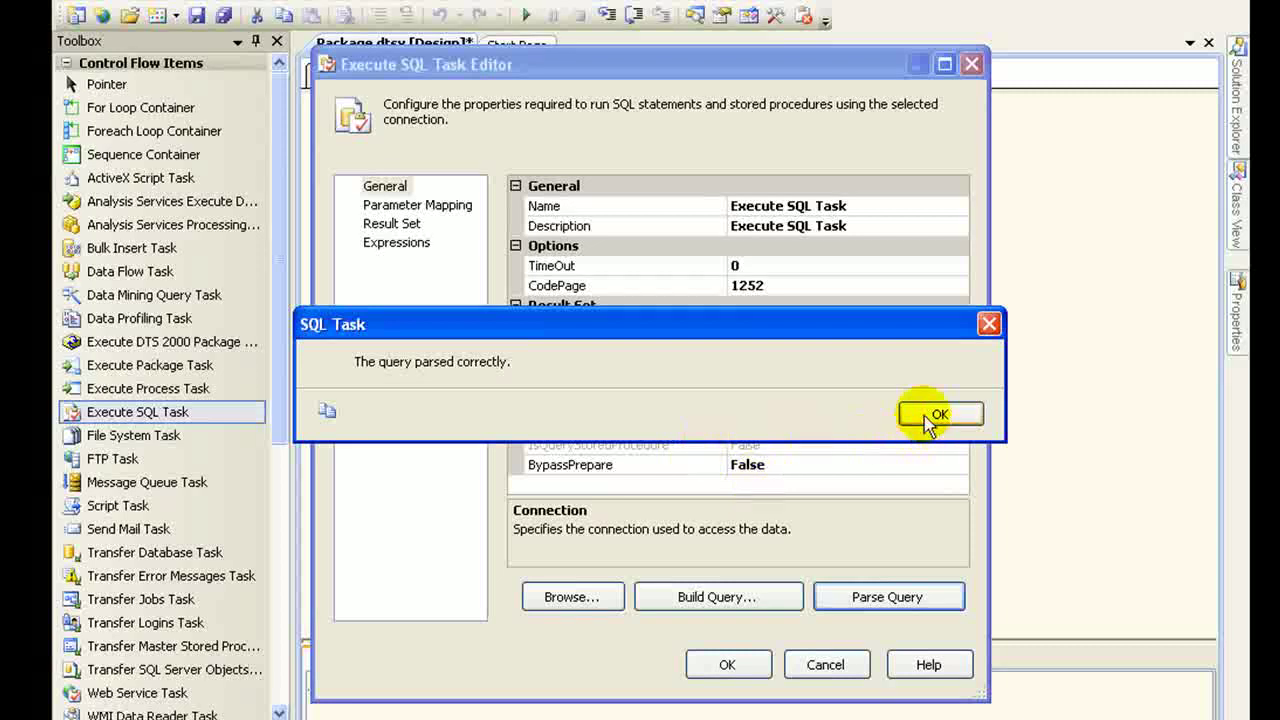
click(933, 414)
click(955, 466)
click(957, 466)
click(845, 487)
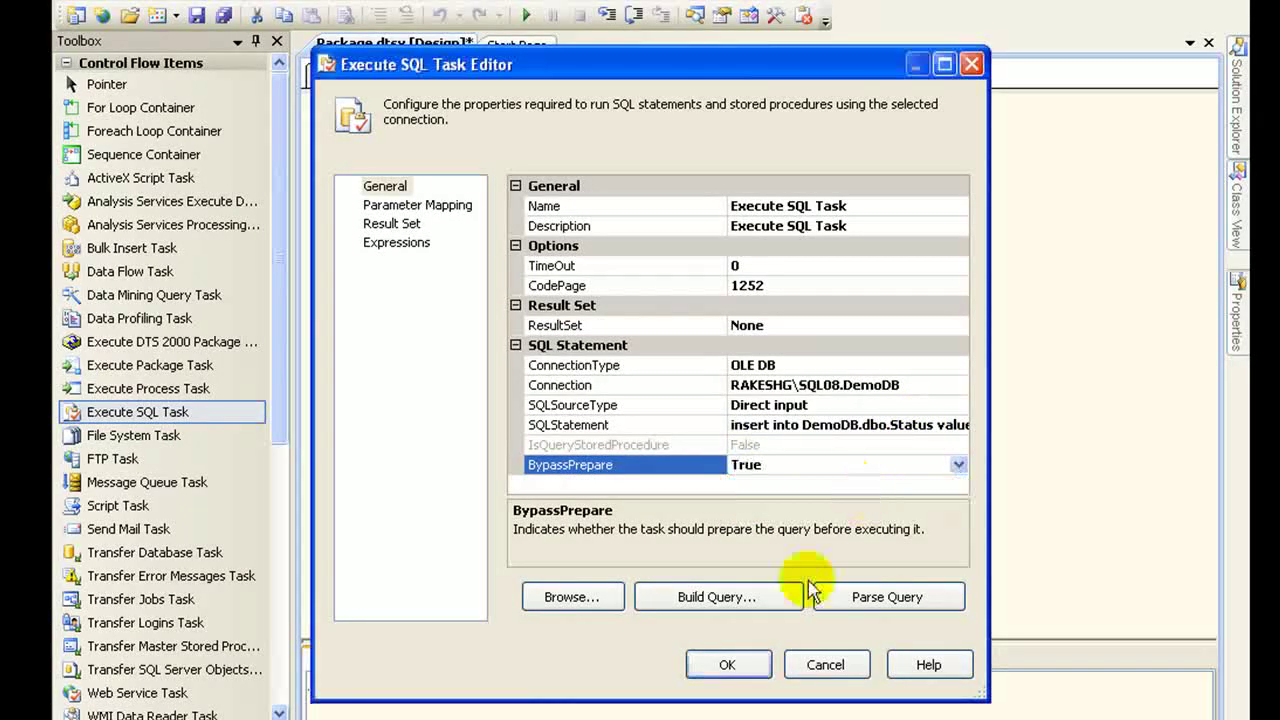
click(745, 670)
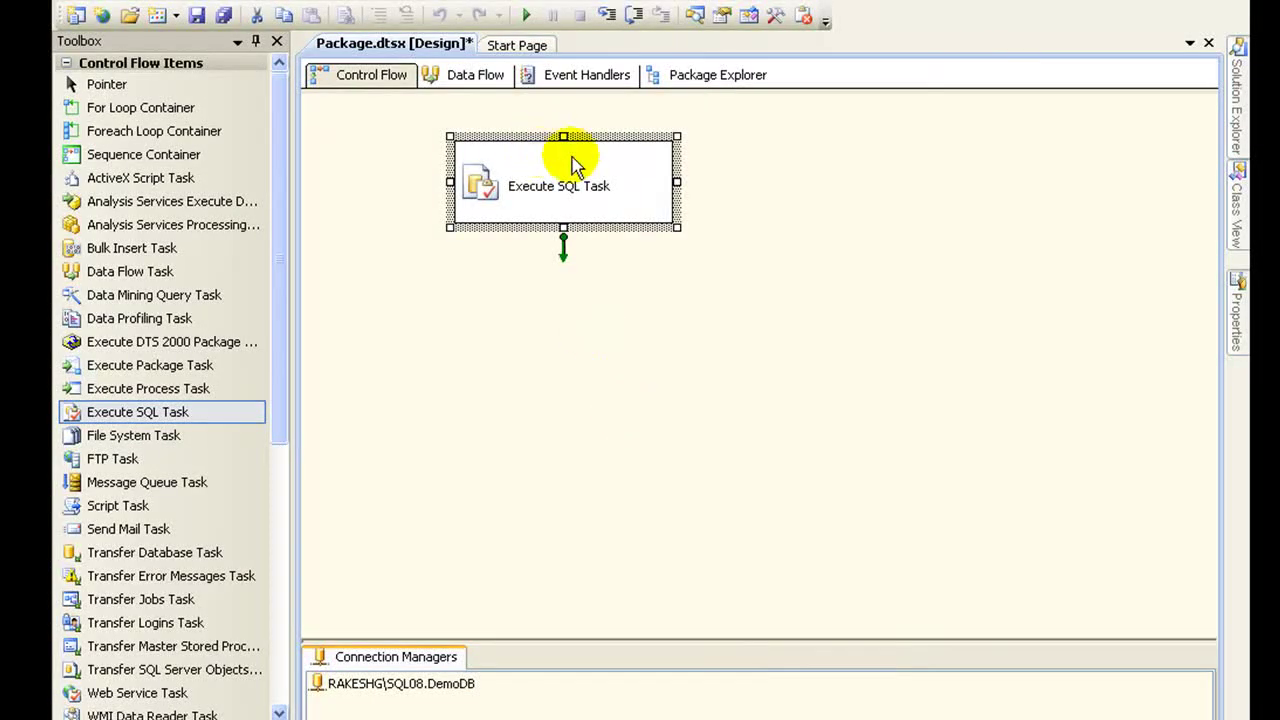
Reposition and slightly shrink the Execute SQL Task on the Control Flow canvas and run the package.
drag(530, 137, 525, 292)
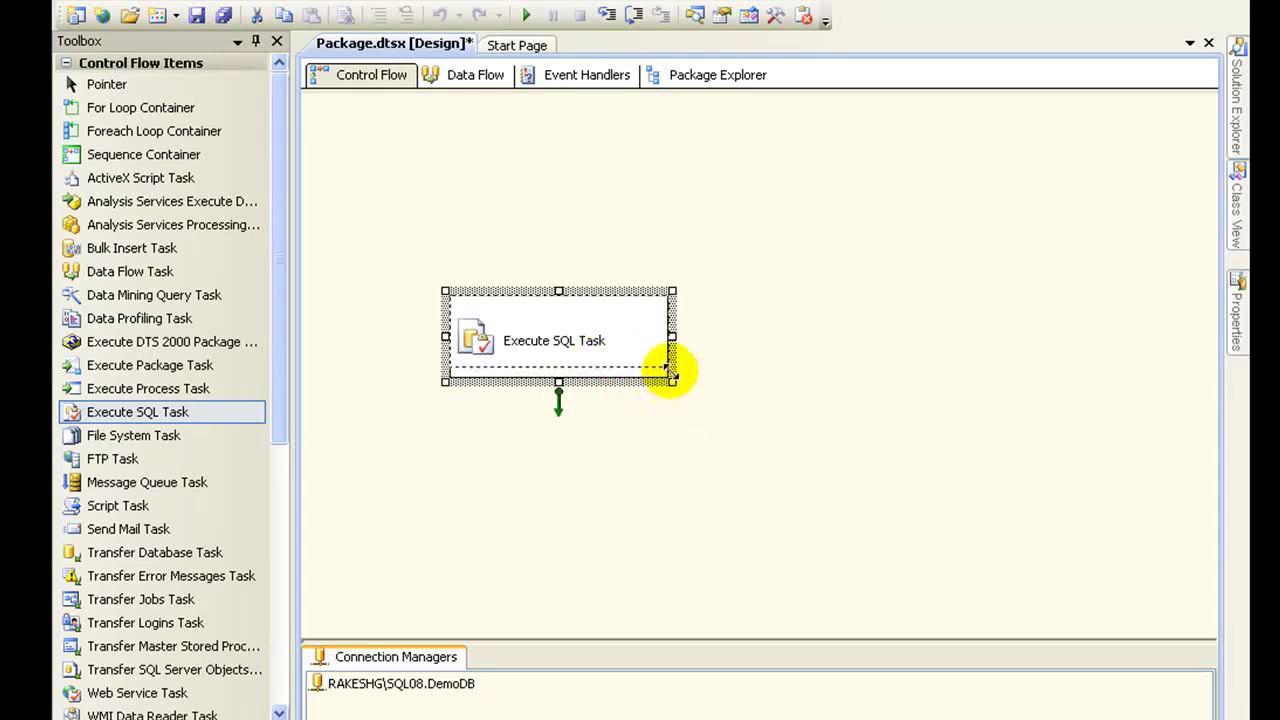
drag(671, 374, 670, 370)
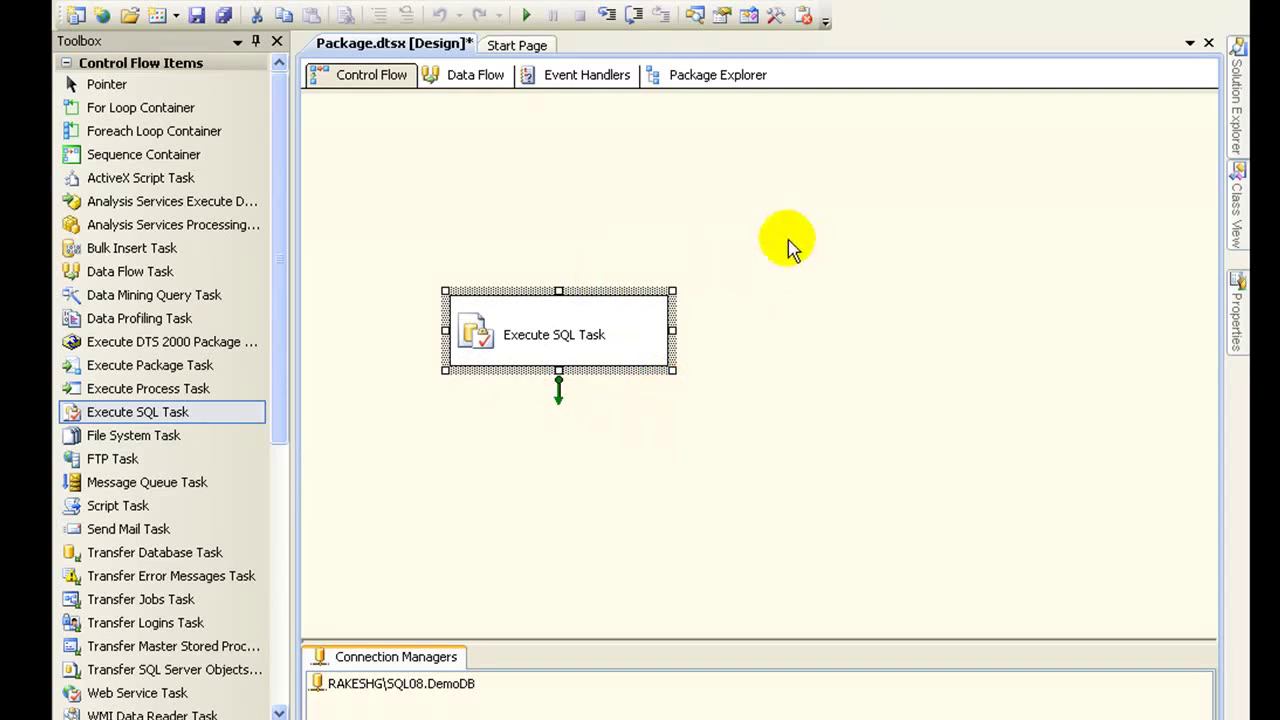
click(527, 17)
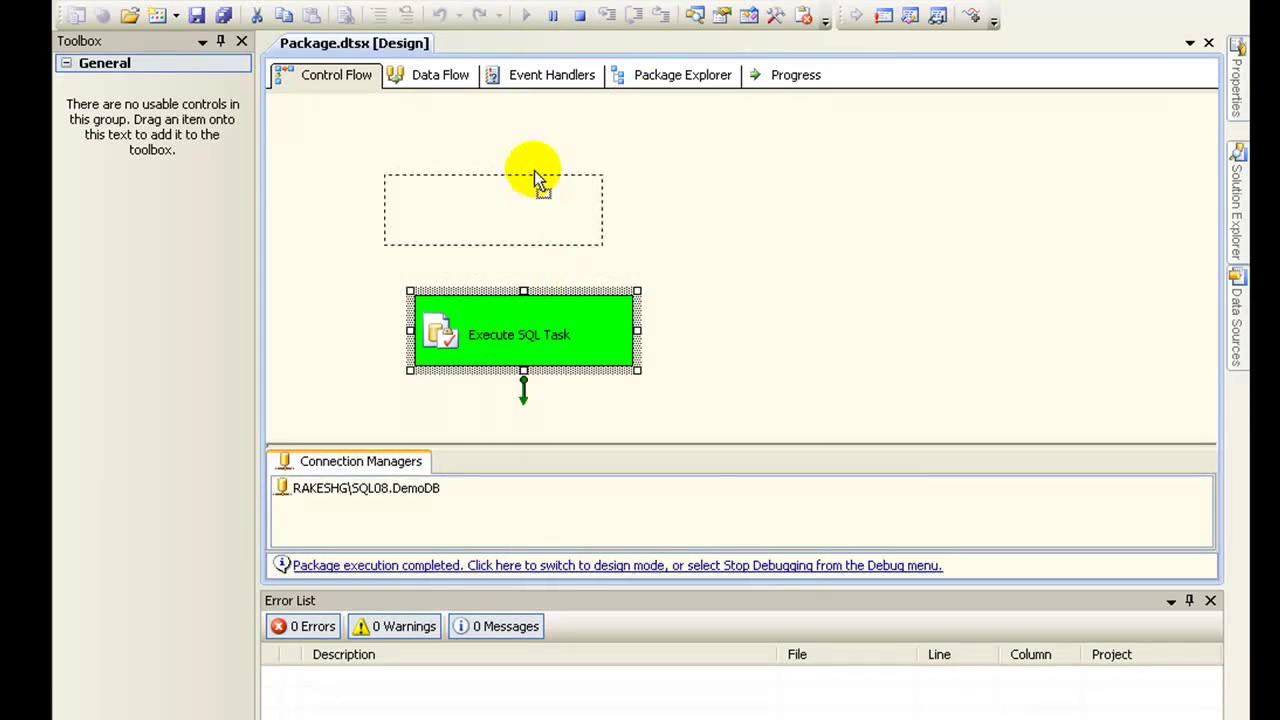
drag(534, 172, 534, 169)
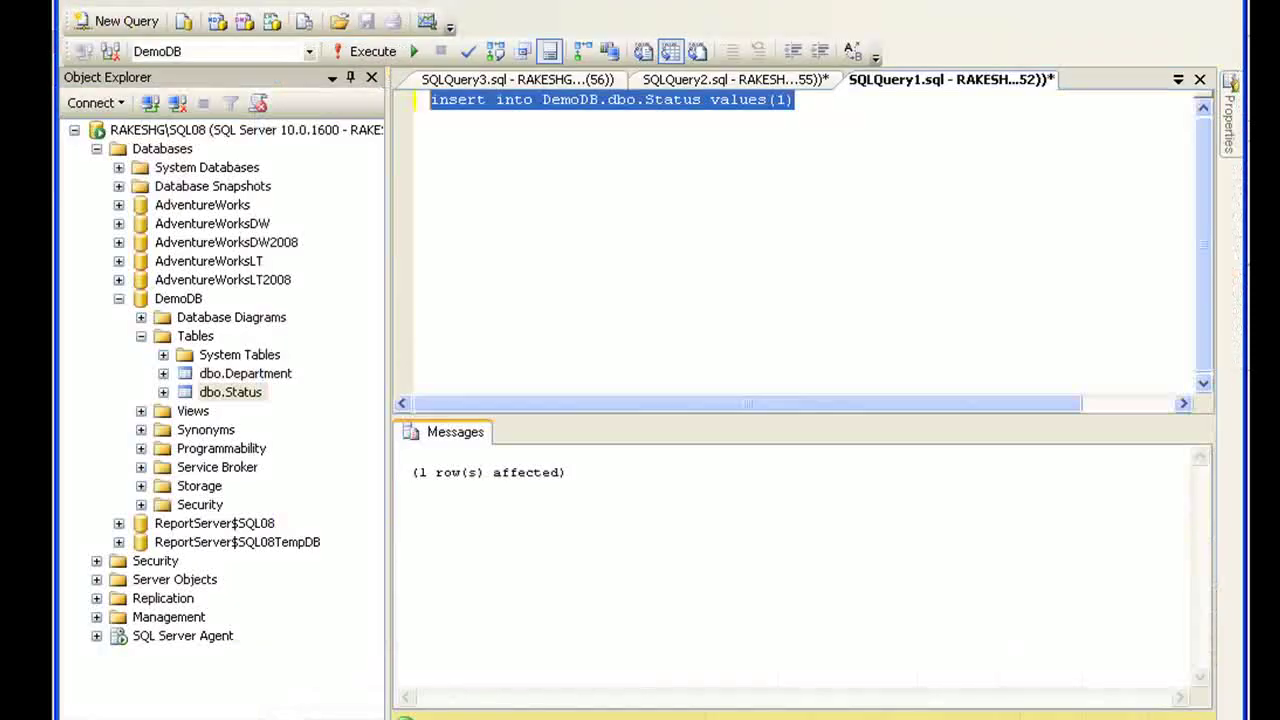
In SQL Server Management Studio, select the top 1000 rows of DemoDB's dbo.Status table to check the inserted value.
right_click(240, 392)
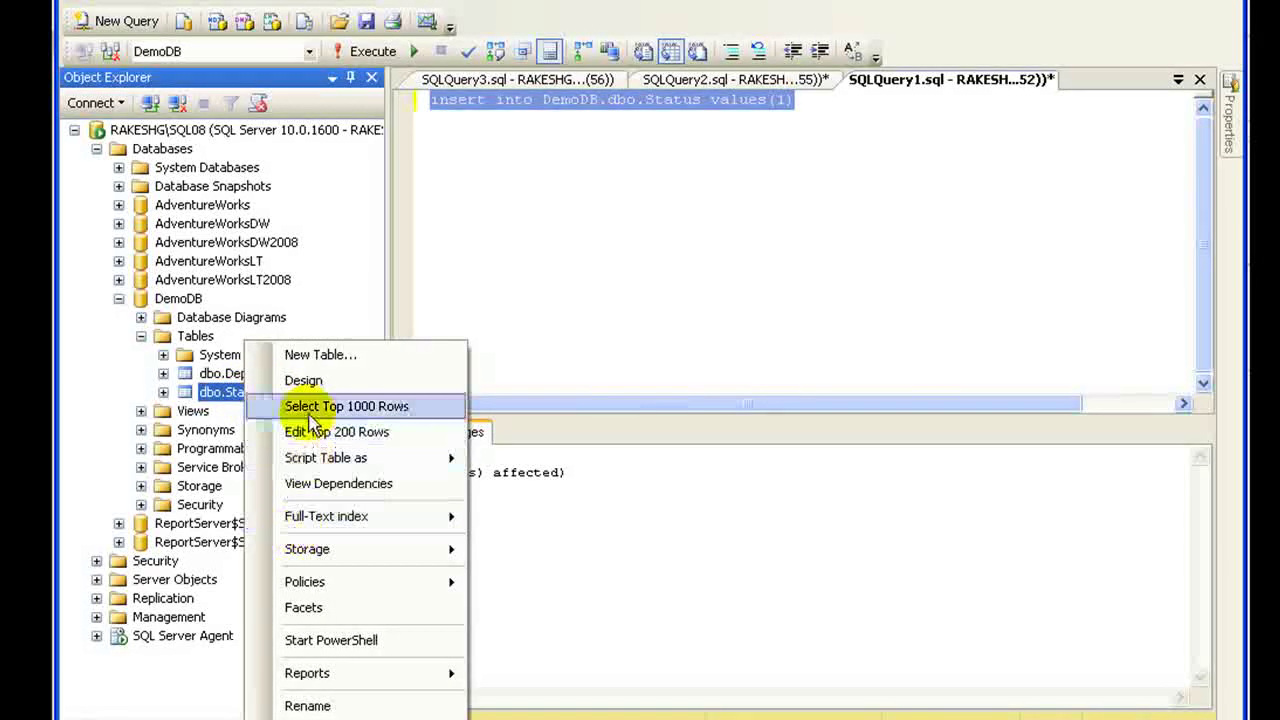
click(315, 408)
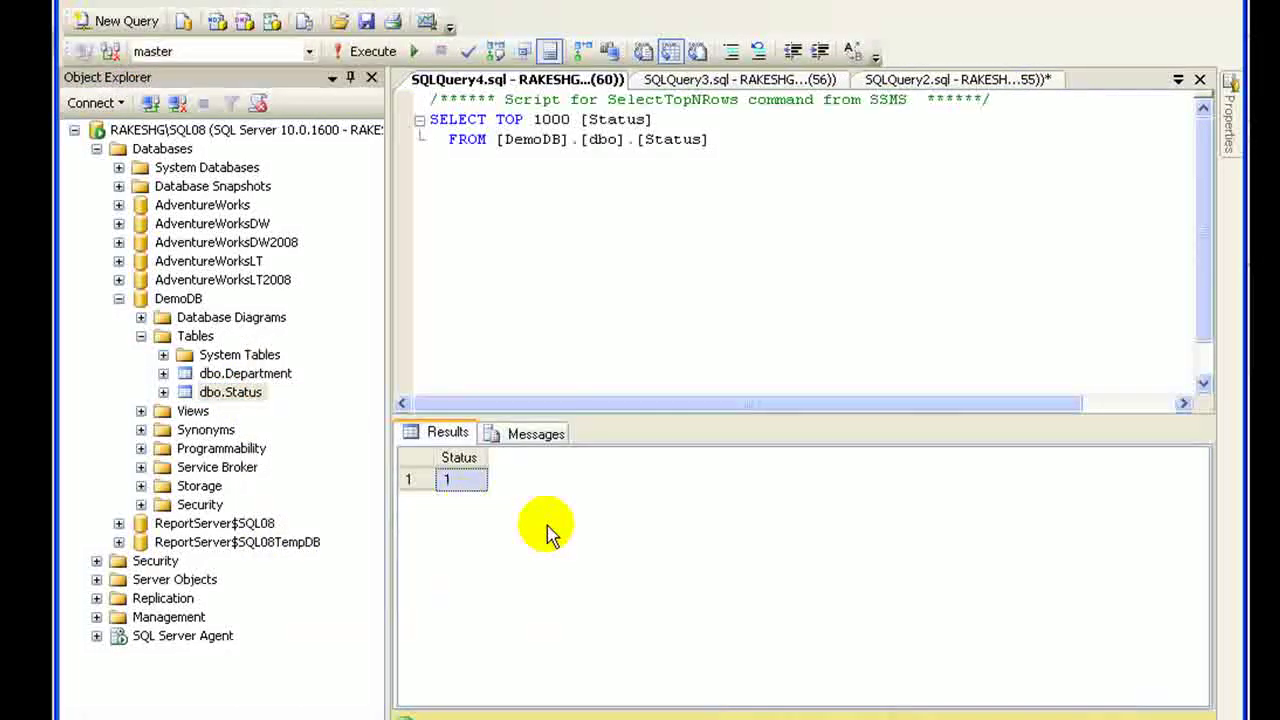
click(466, 487)
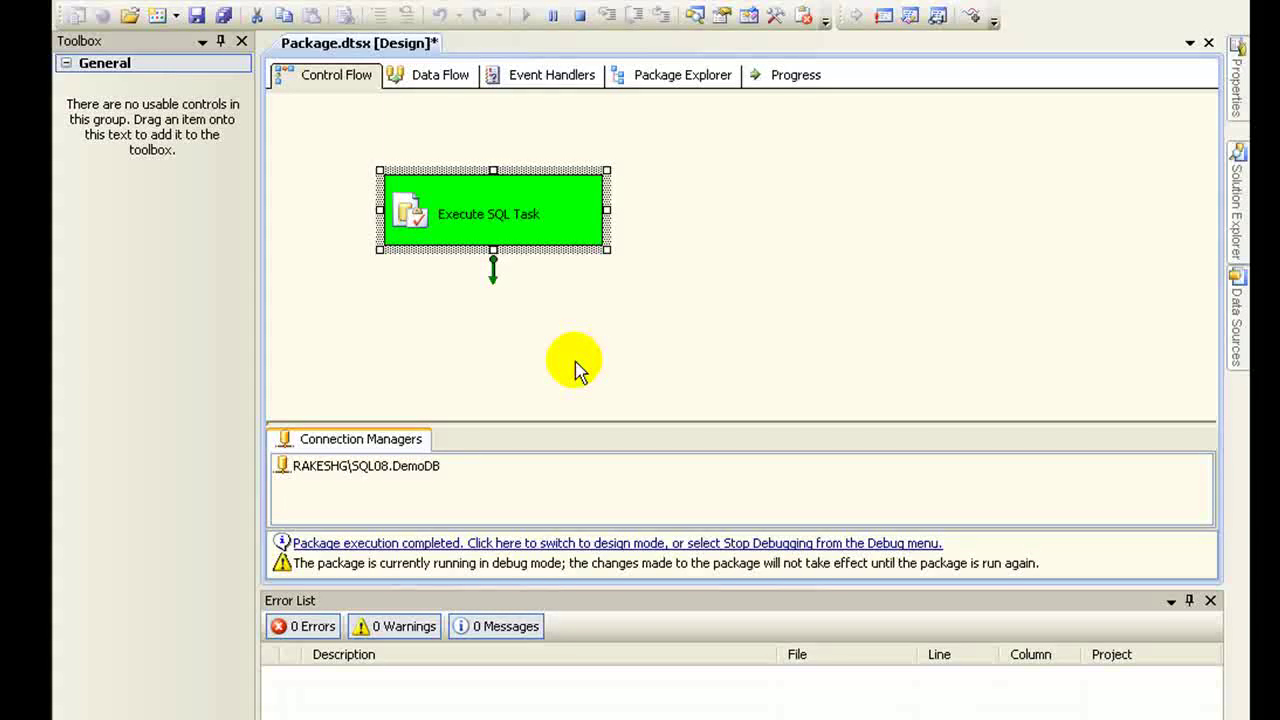
Stop debugging the package in Visual Studio and add a File System Task below the Execute SQL Task.
click(580, 16)
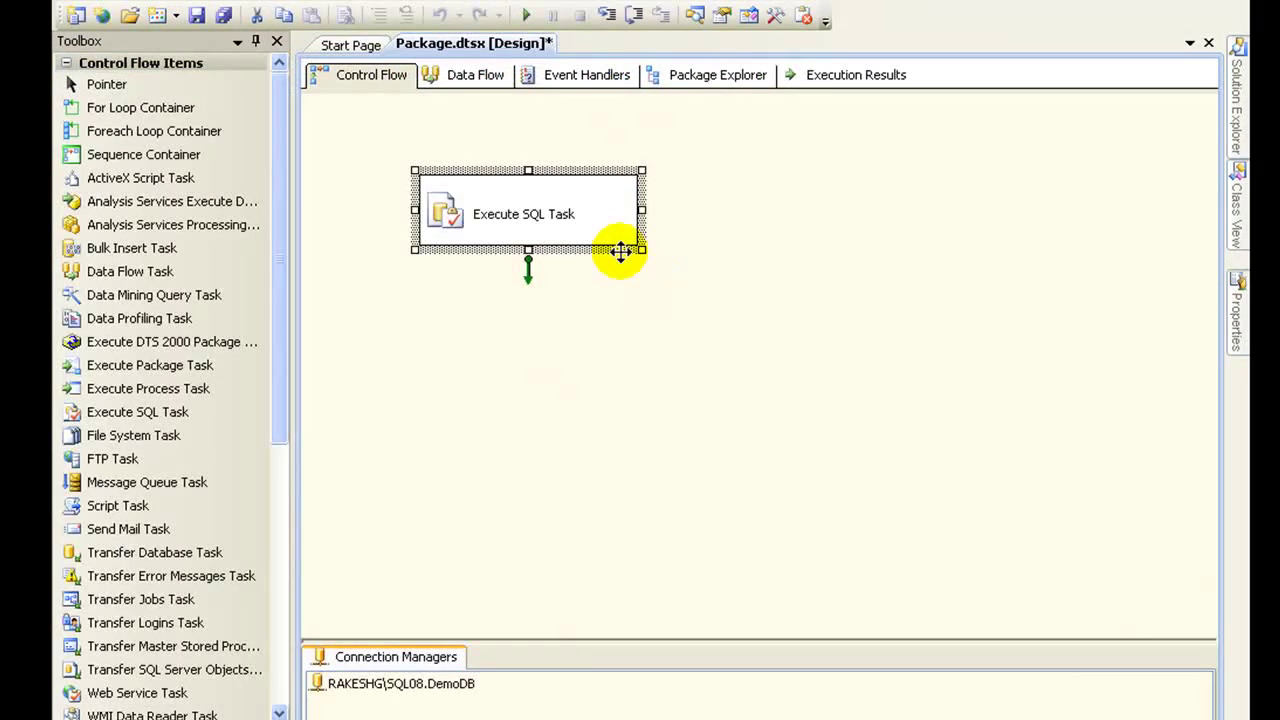
mouse_move(288, 110)
mouse_down()
mouse_move(286, 242)
mouse_move(286, 116)
mouse_up()
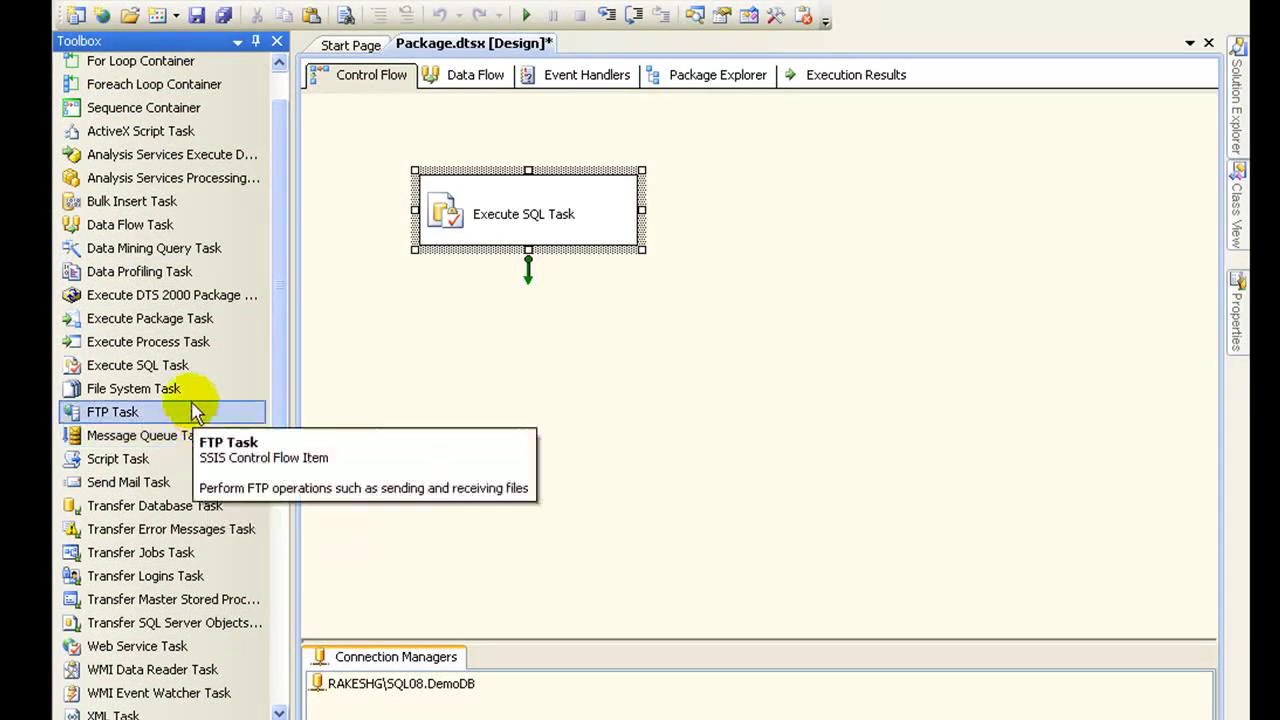
drag(133, 389, 328, 389)
drag(405, 452, 480, 377)
drag(568, 437, 644, 433)
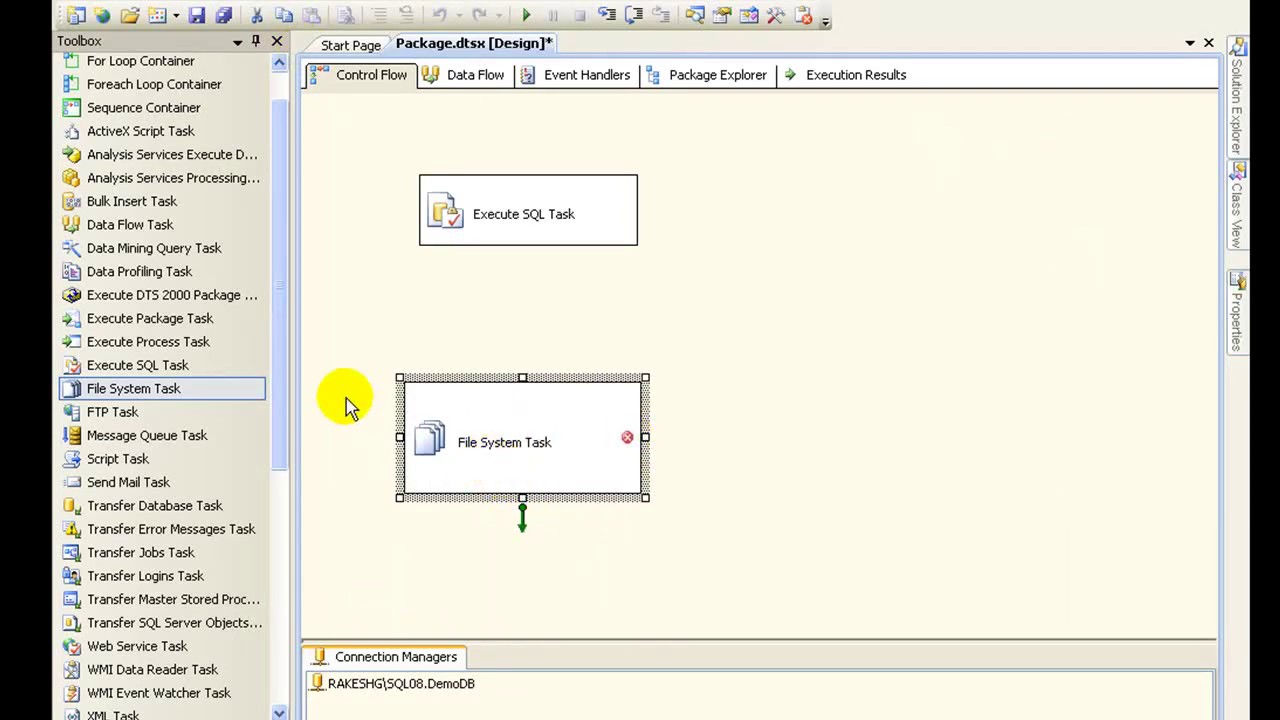
Open the File System Task for editing and set its Operation to Create directory.
right_click(472, 446)
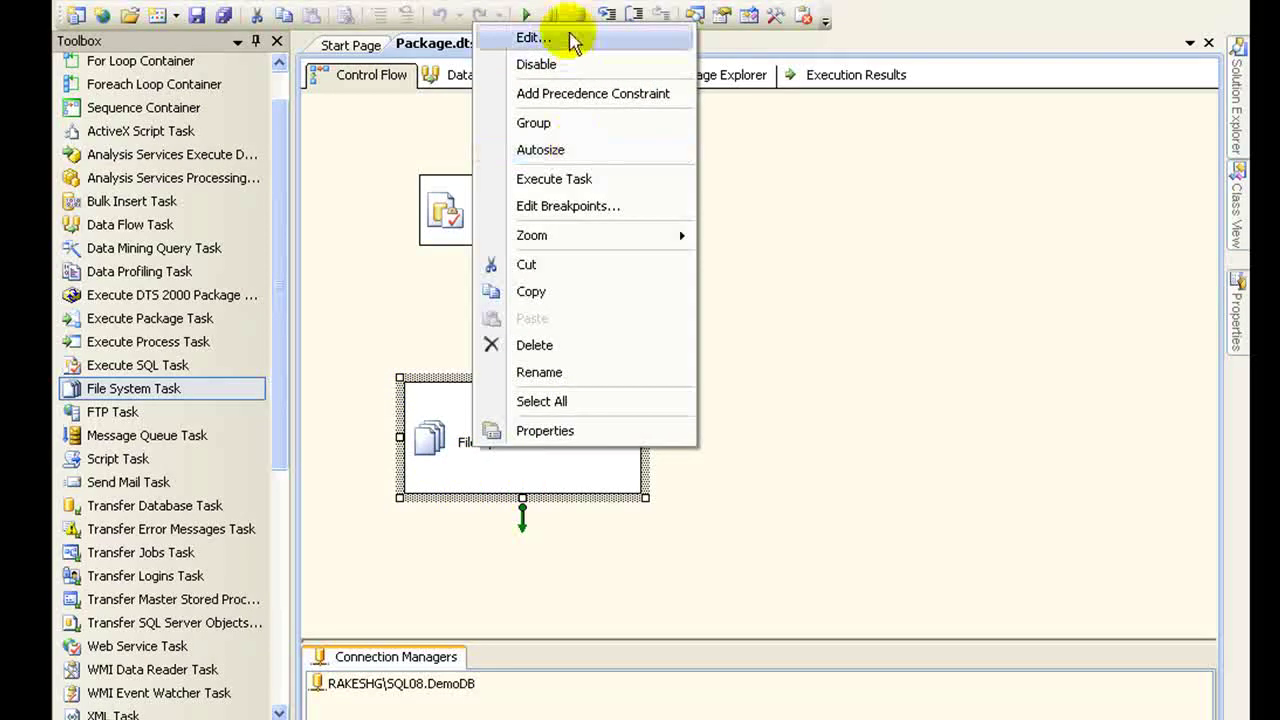
click(574, 40)
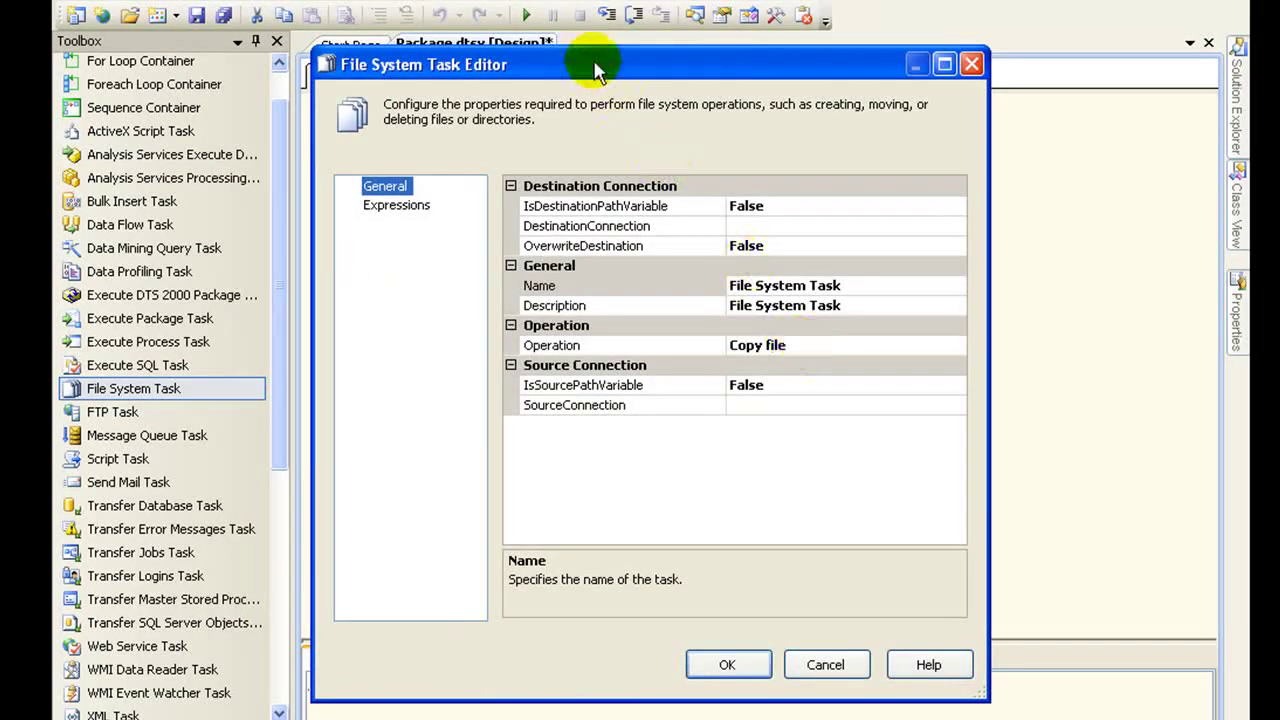
drag(593, 59, 627, 57)
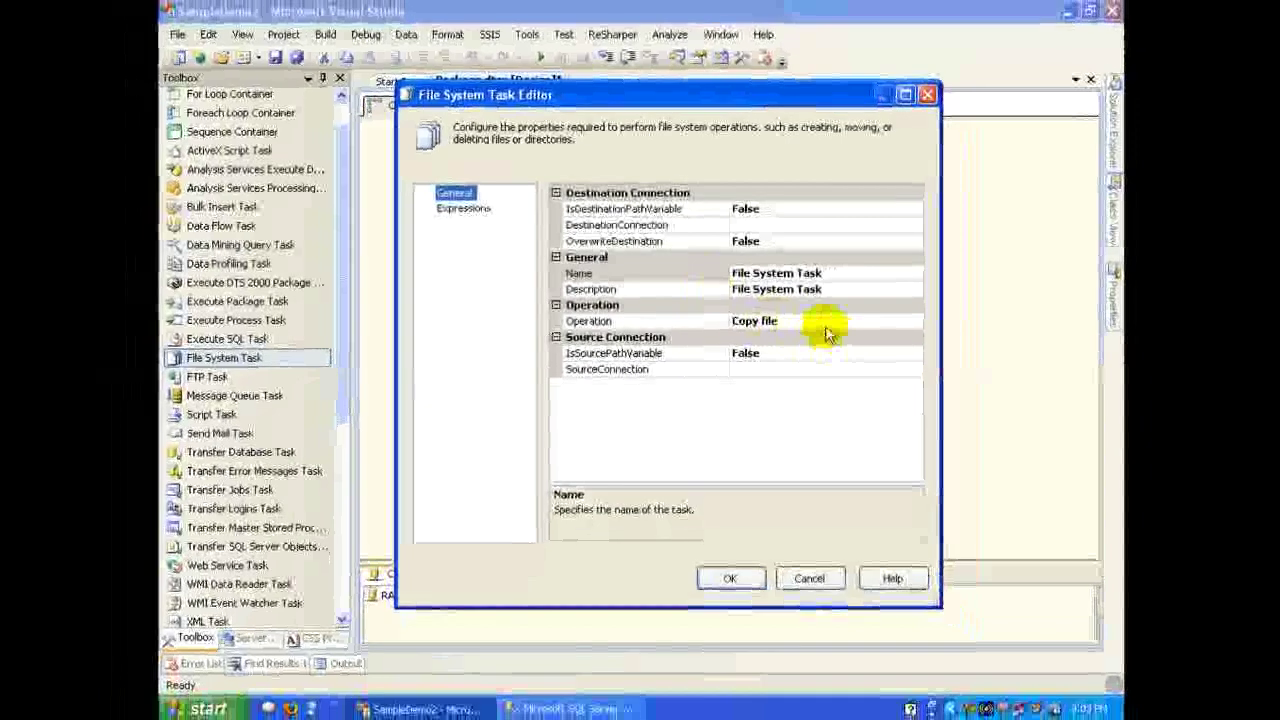
click(972, 342)
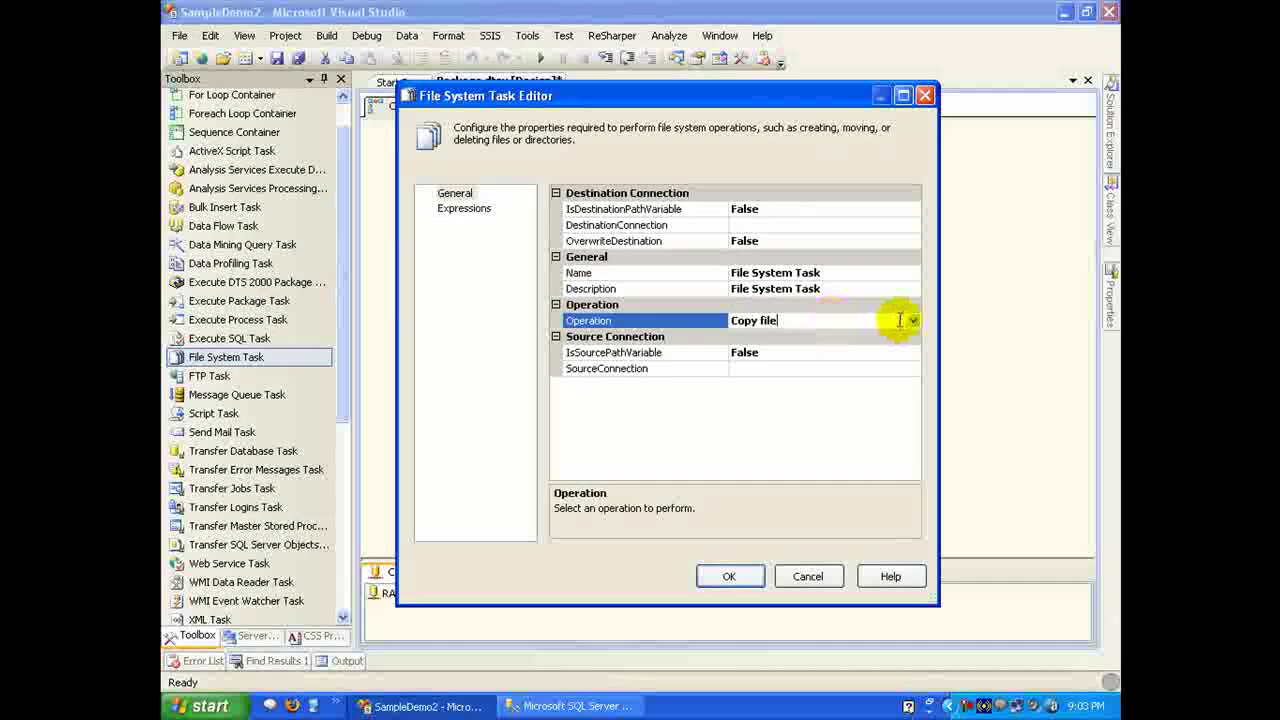
click(910, 320)
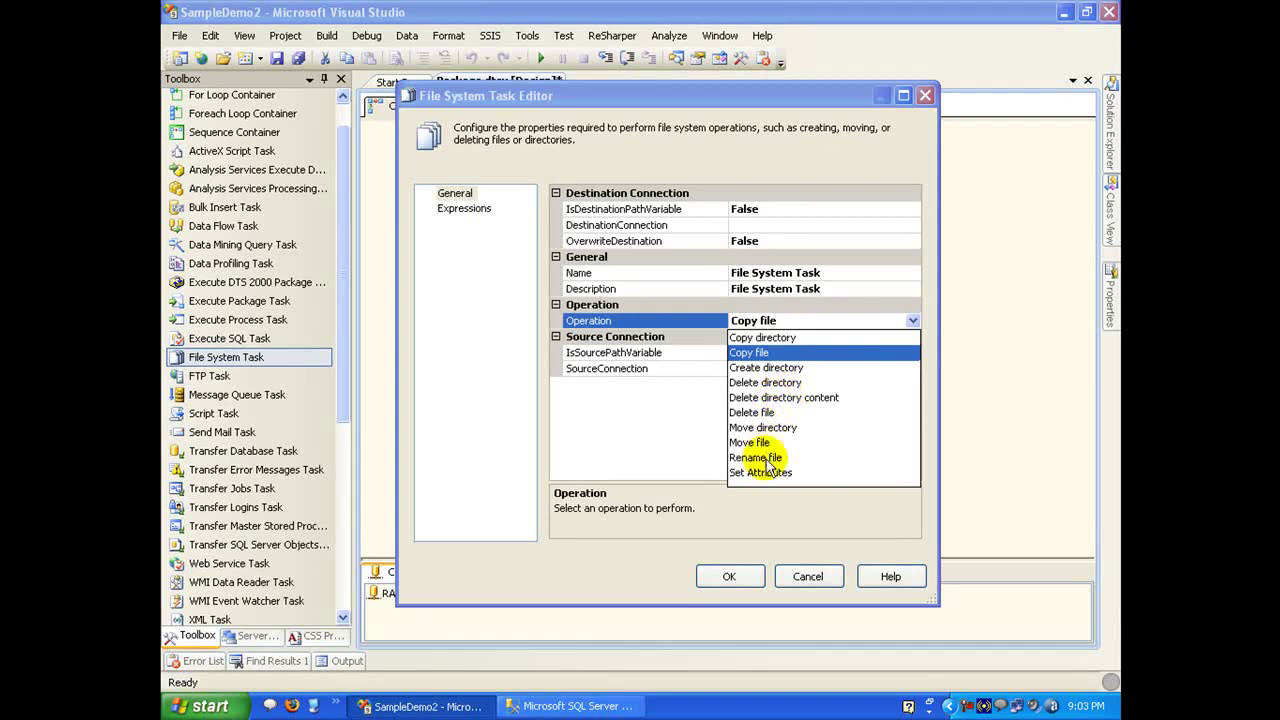
click(762, 368)
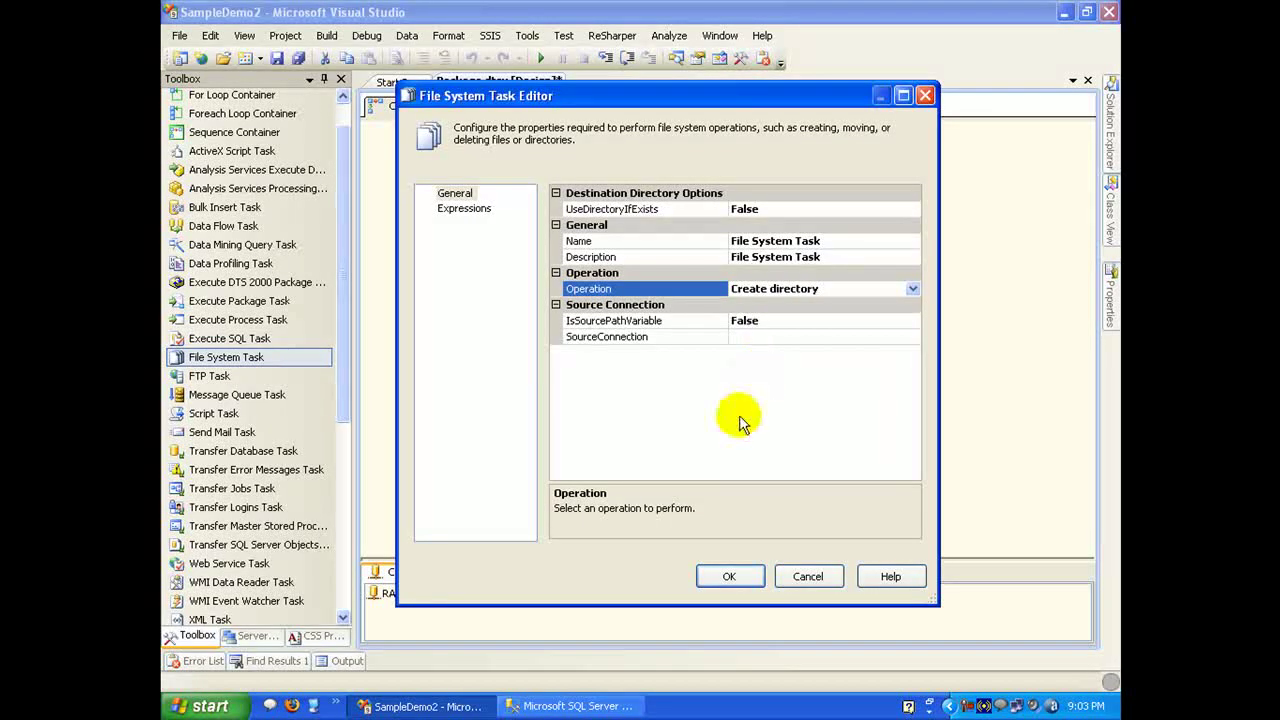
Create a SourceConnection with usage type Create folder and folder c:\democreatedfolder, confirm the task, and move it slightly closer to the Execute SQL Task.
click(766, 337)
click(912, 337)
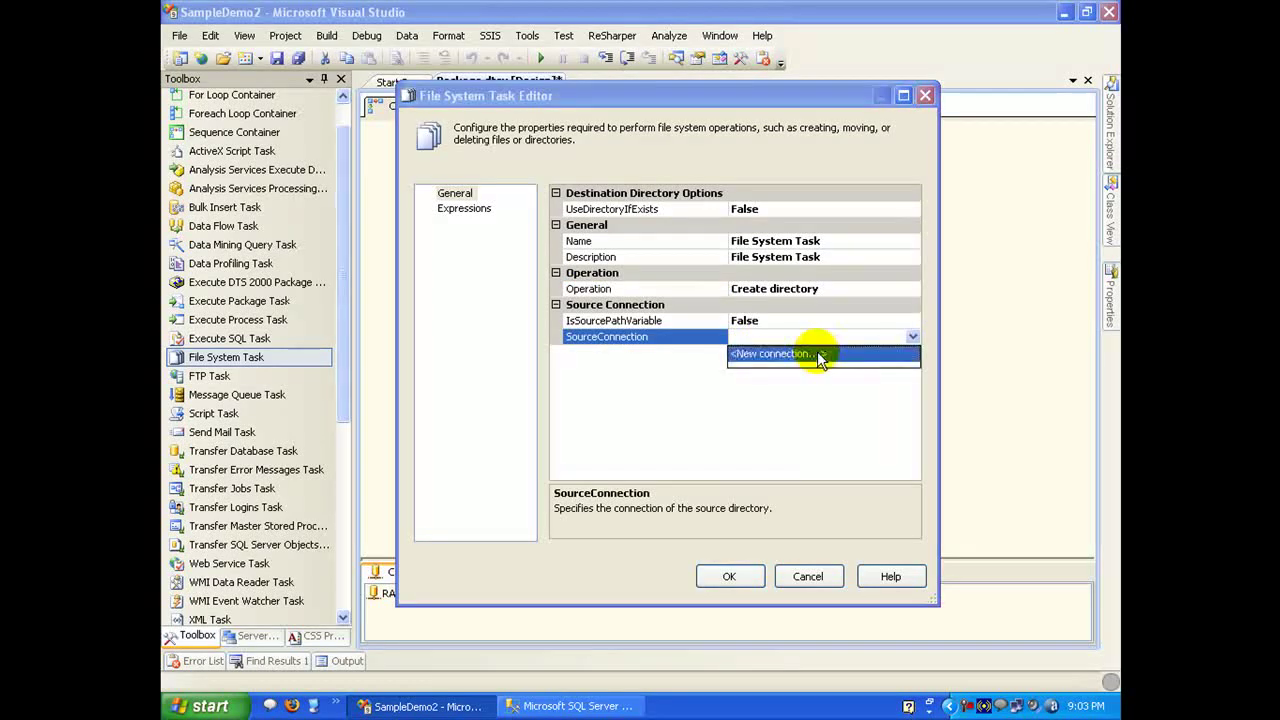
click(810, 354)
click(648, 338)
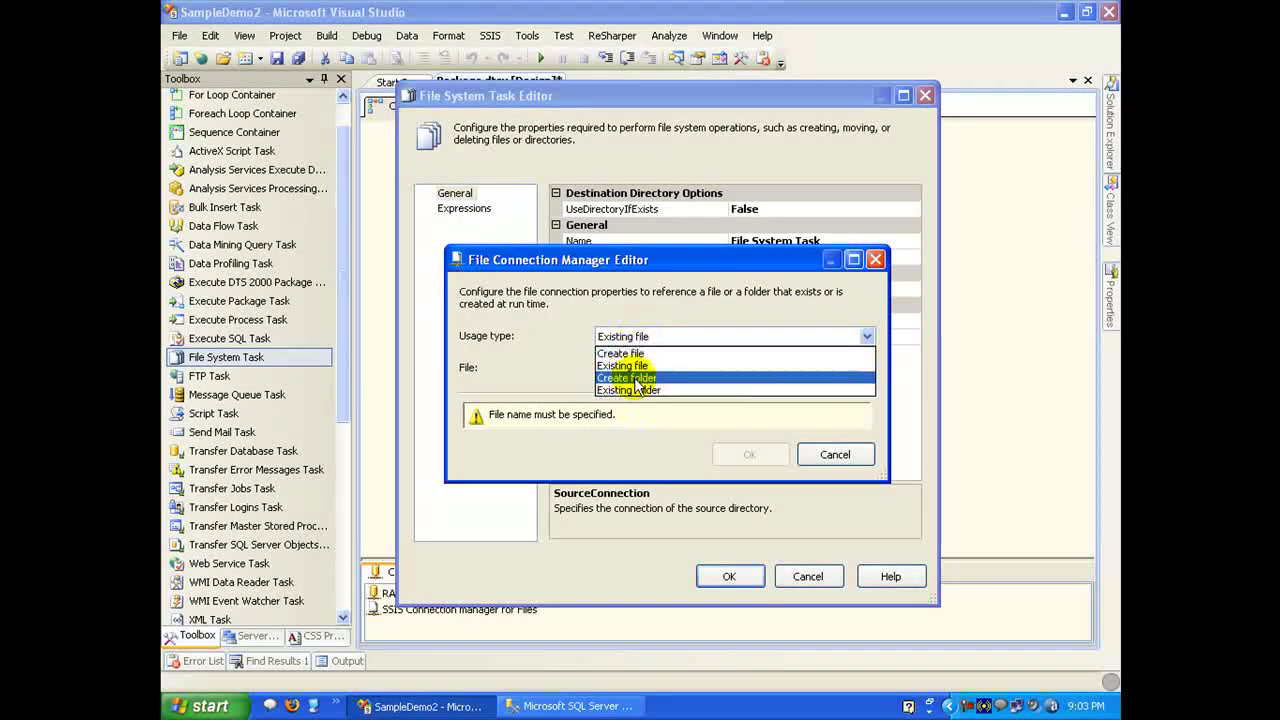
click(627, 378)
click(624, 368)
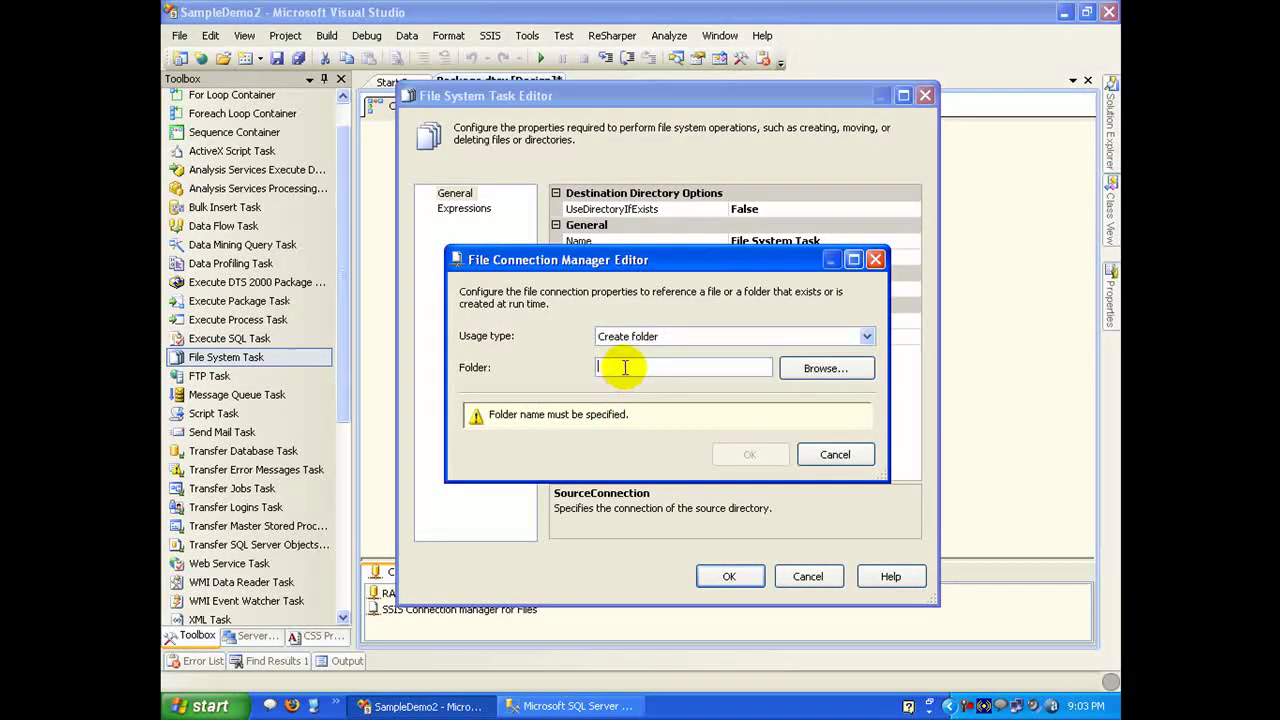
text(c:\democreatedfolder)
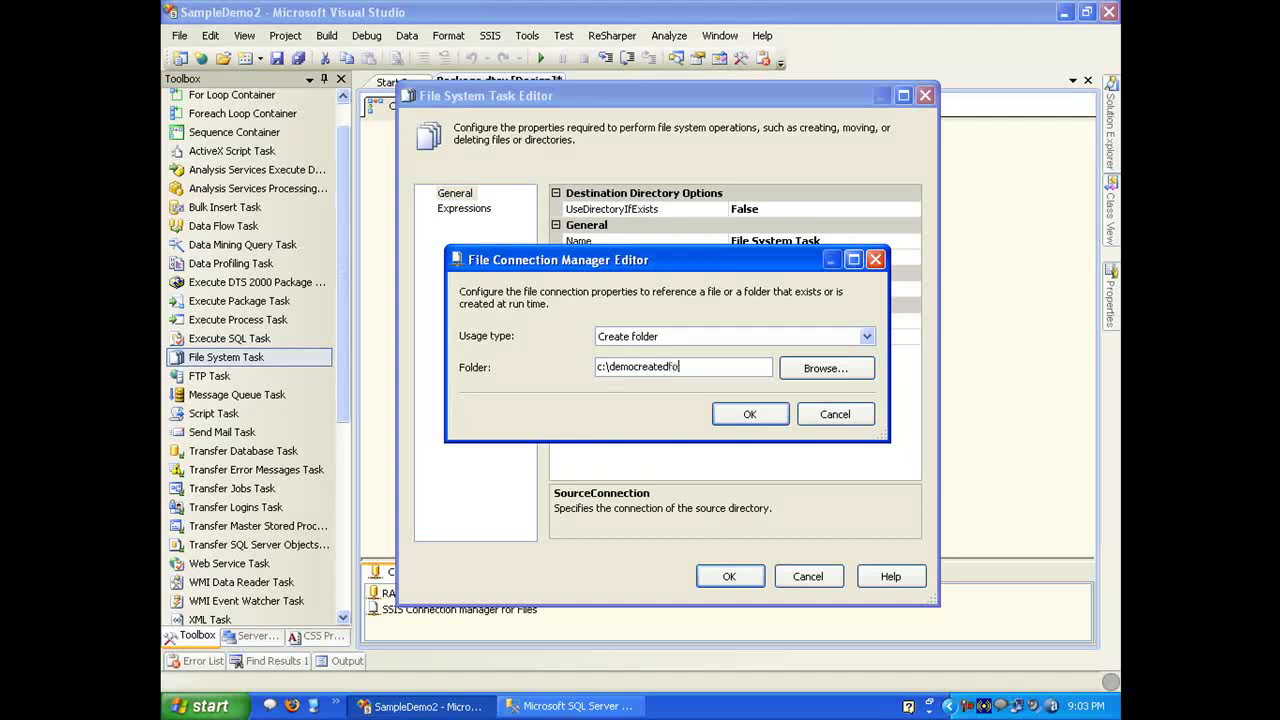
click(749, 414)
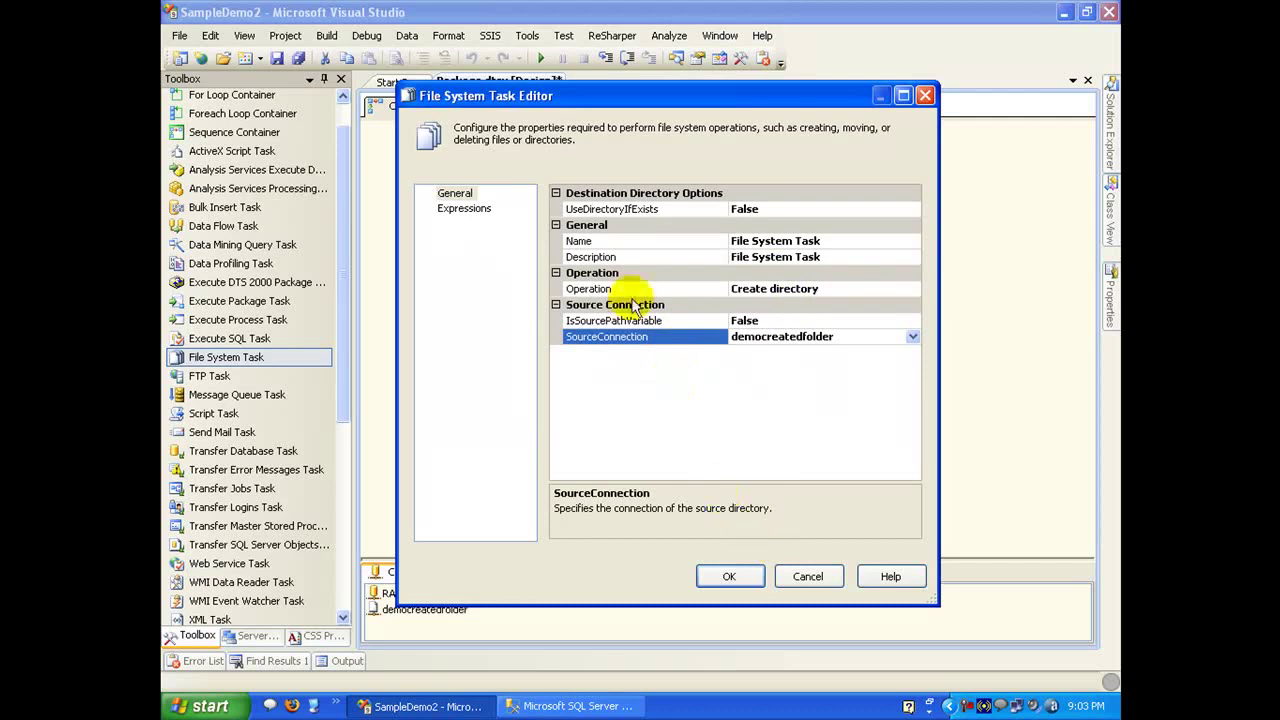
click(733, 579)
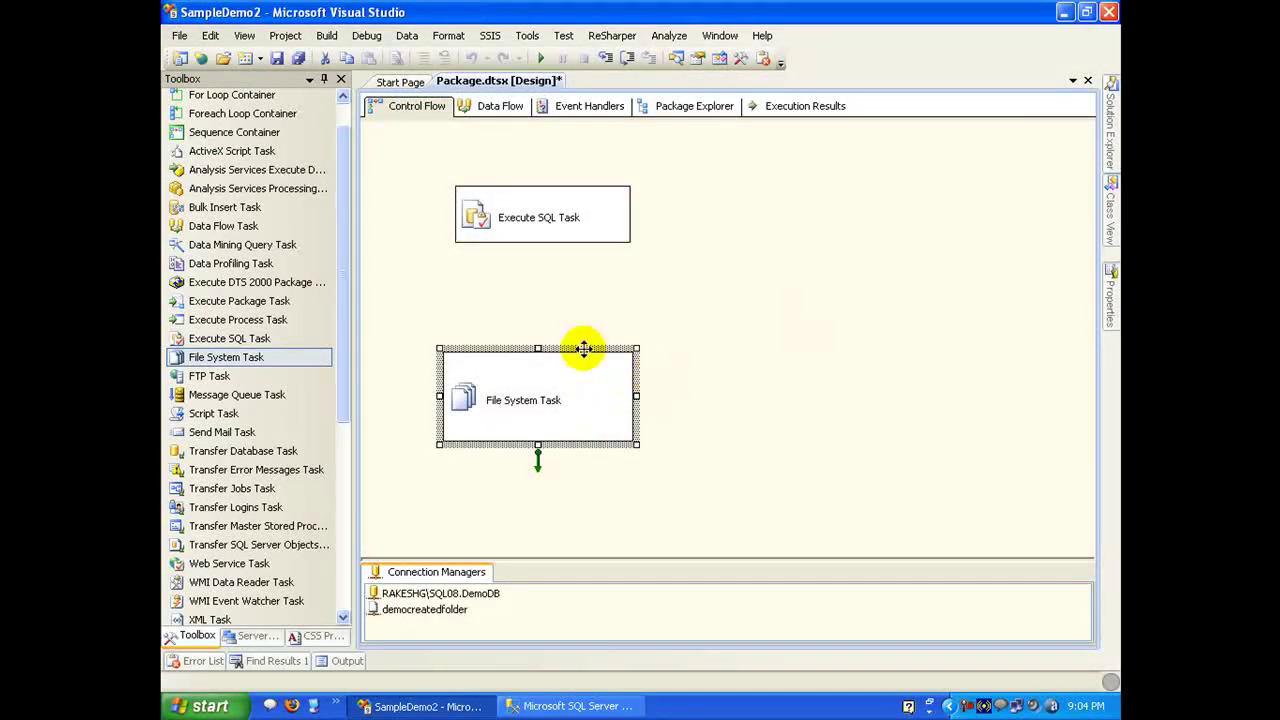
drag(584, 350, 591, 330)
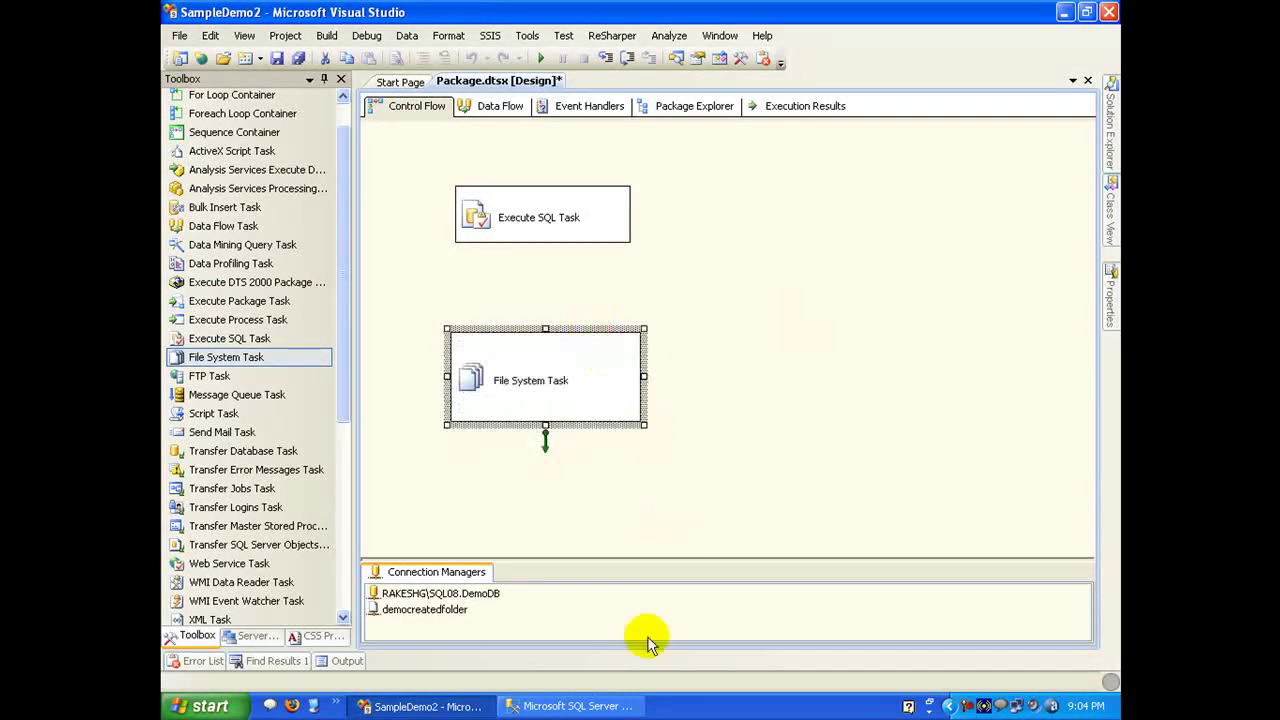
Switch to SQL Server Management Studio and execute the selected statement "truncate table demodb.dbo.status".
click(565, 706)
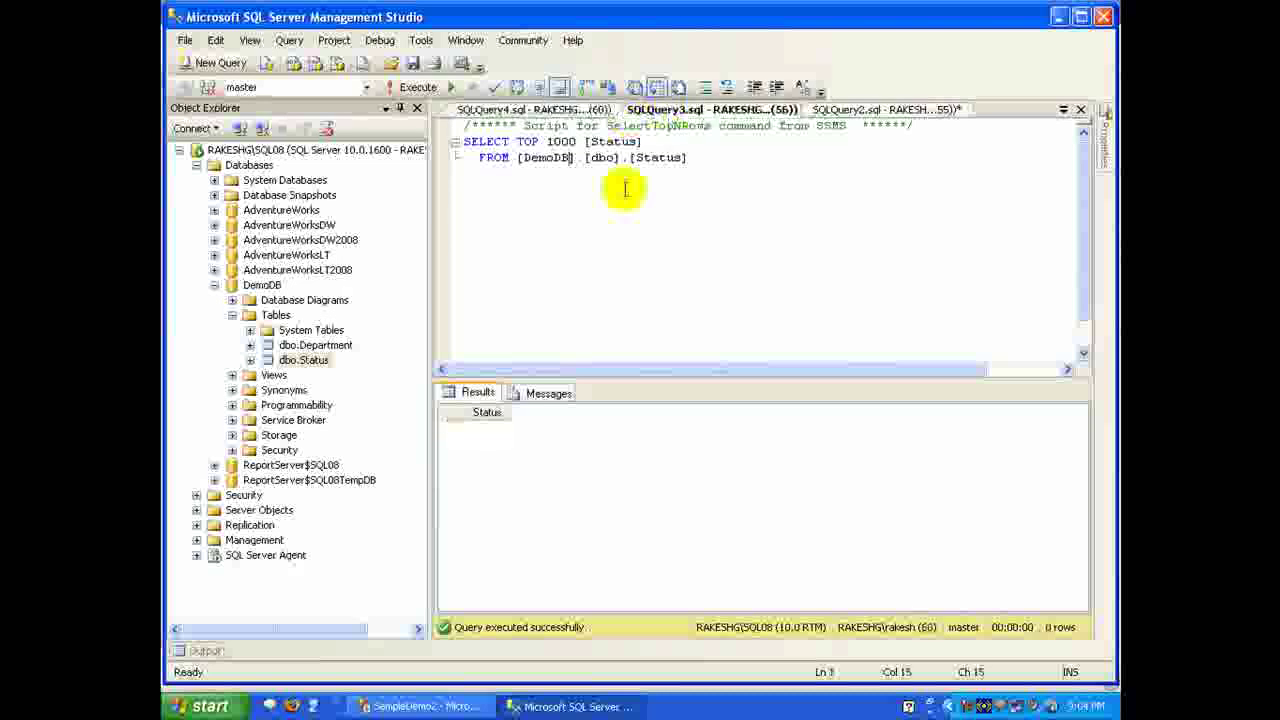
click(534, 109)
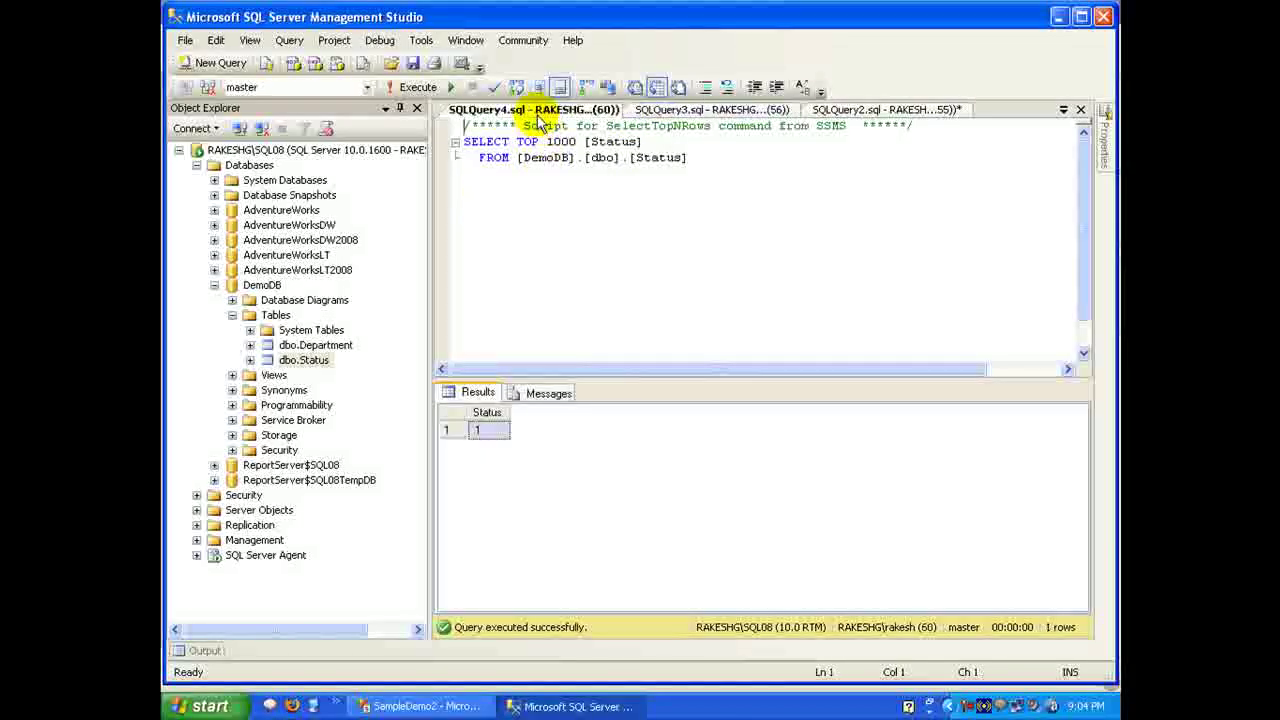
click(862, 112)
key(F5)
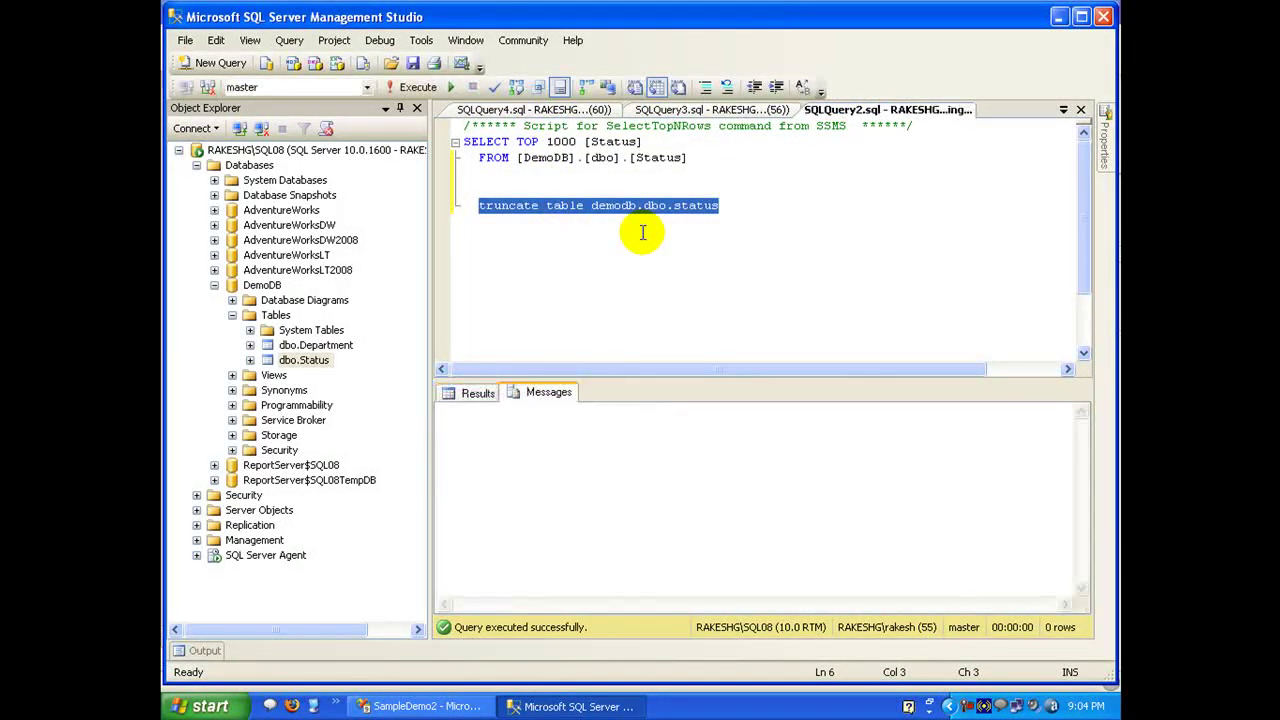
Switch back to Visual Studio and run the package with both the Execute SQL Task and the File System Task.
click(557, 706)
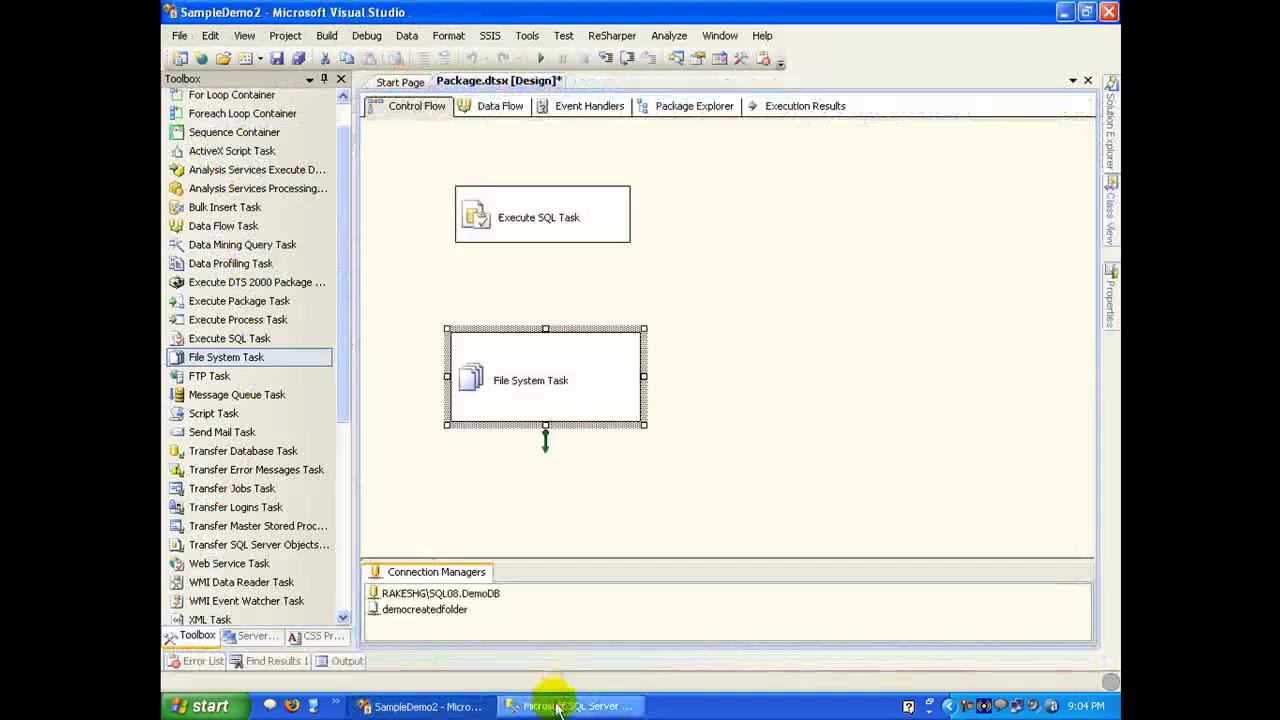
click(831, 429)
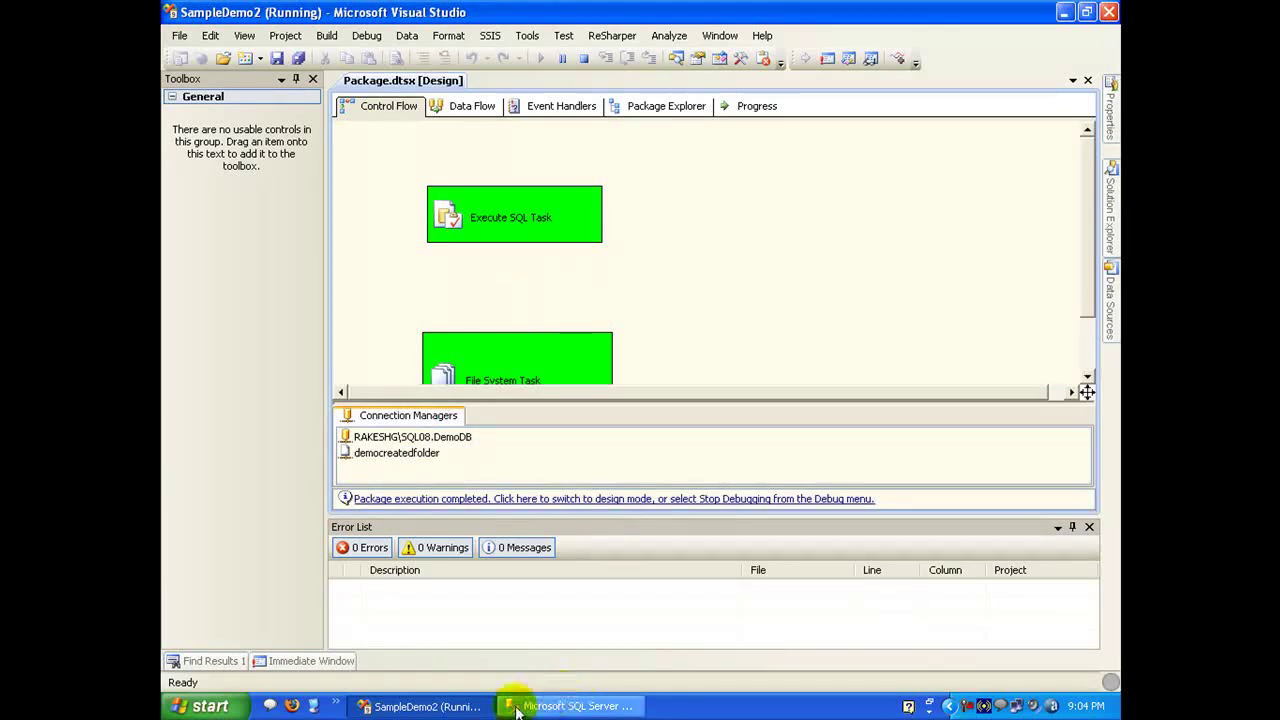
Open C:\ in Windows Explorer, look inside democreatedfolder, and return to the drive's root.
click(205, 706)
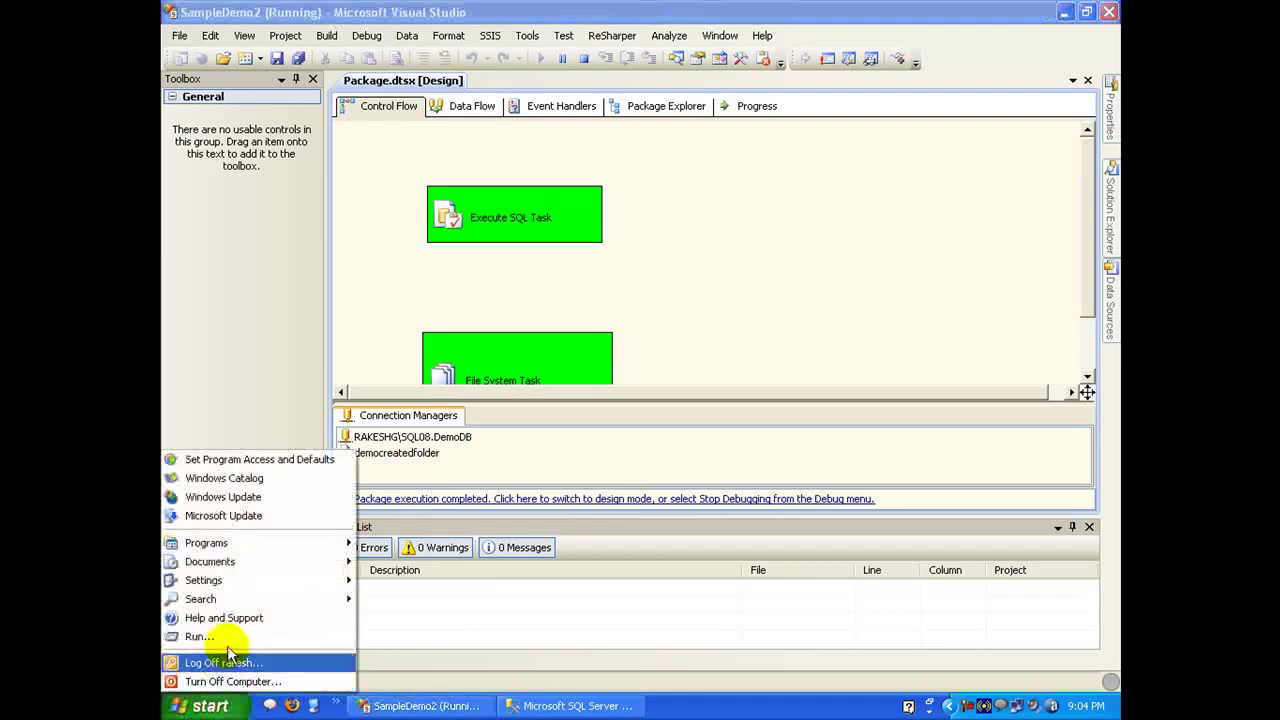
click(222, 648)
text(c:\)
key(Return)
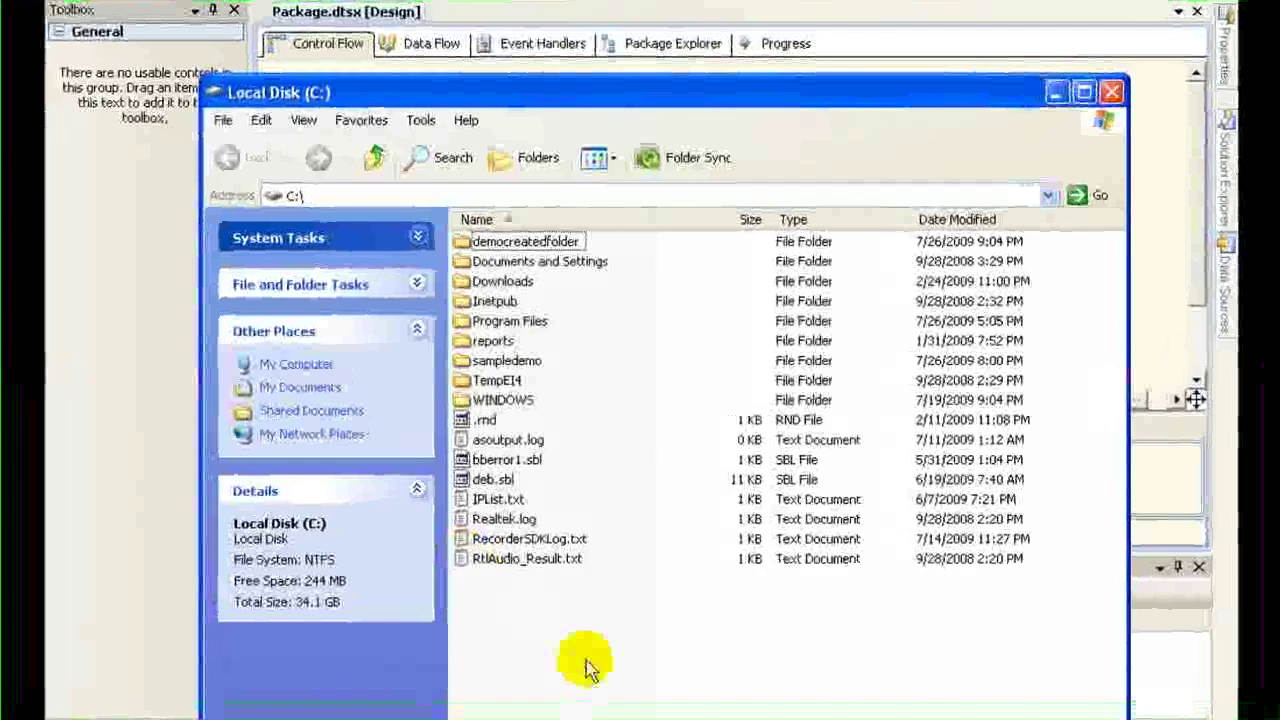
double_click(514, 241)
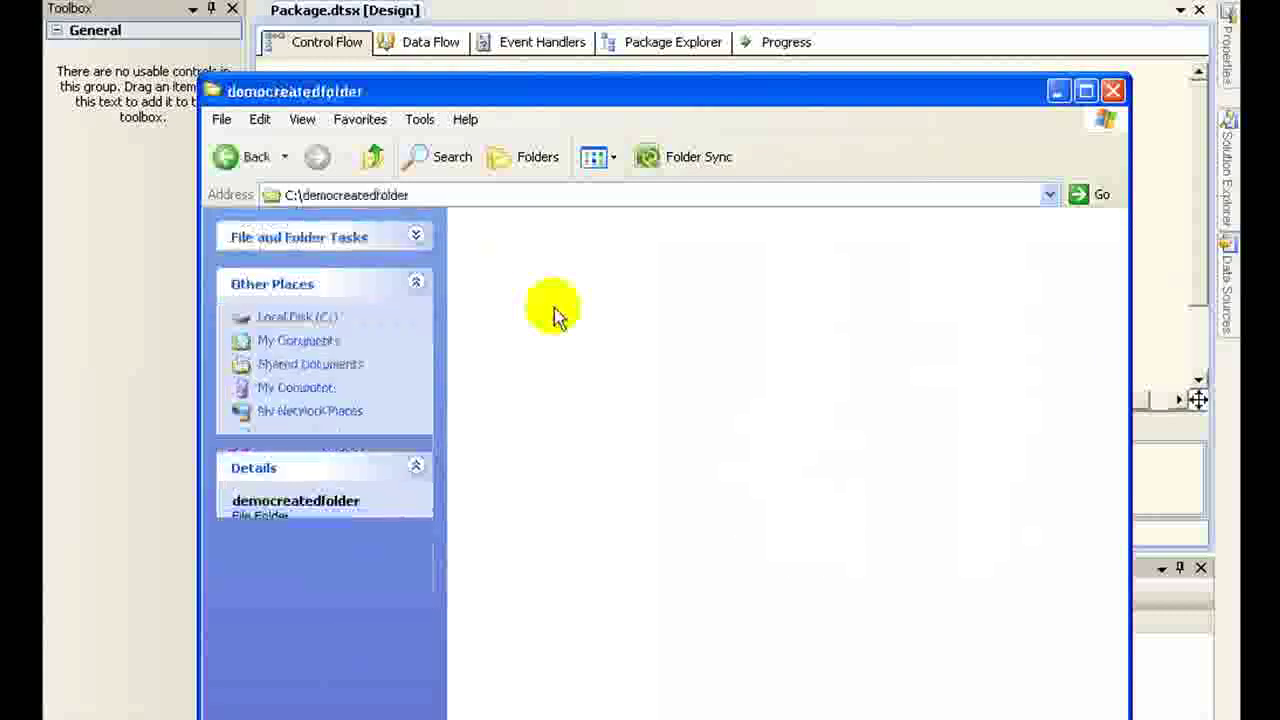
click(232, 156)
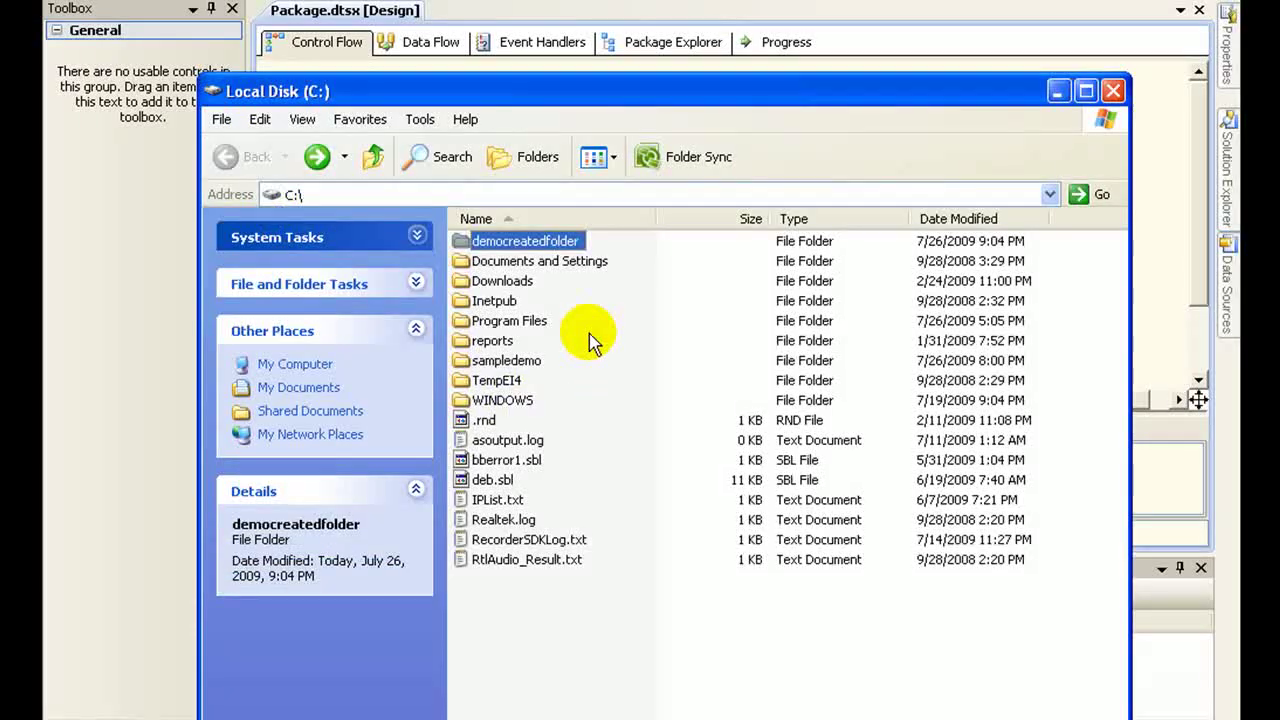
Delete democreatedfolder from C:\, switch back to Visual Studio, and stop debugging the package.
key(Delete)
key(Return)
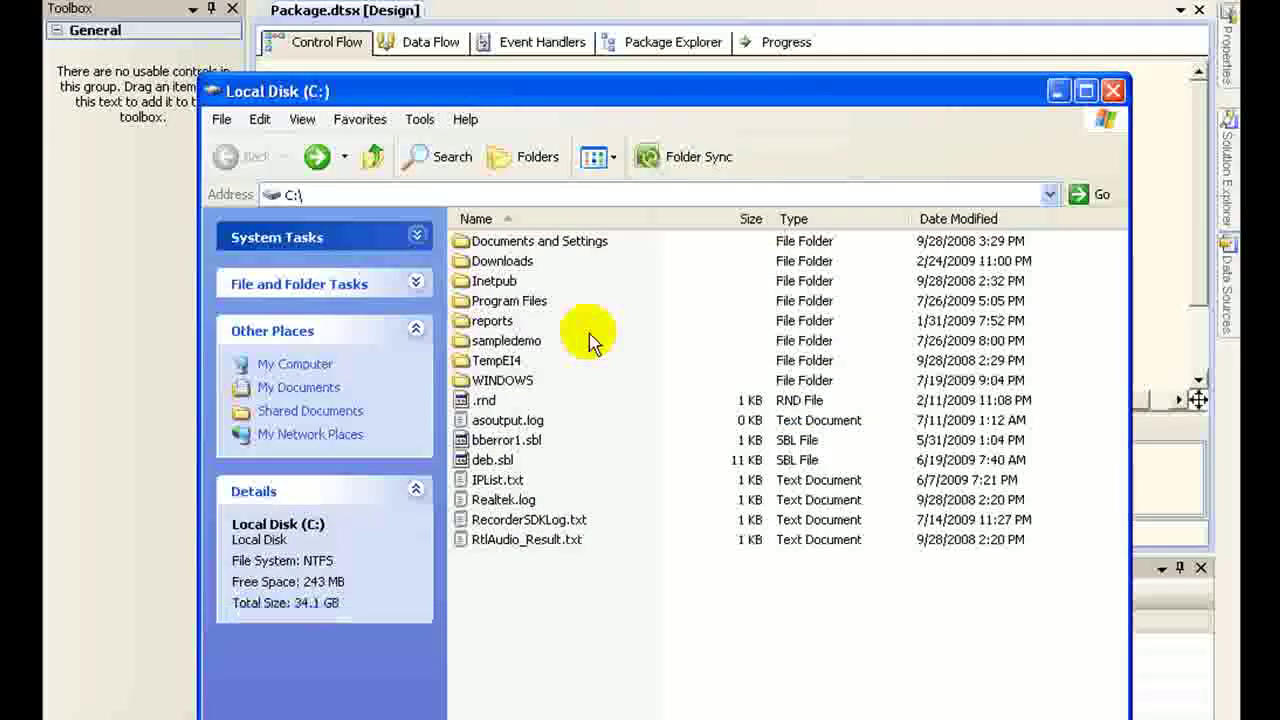
click(1054, 91)
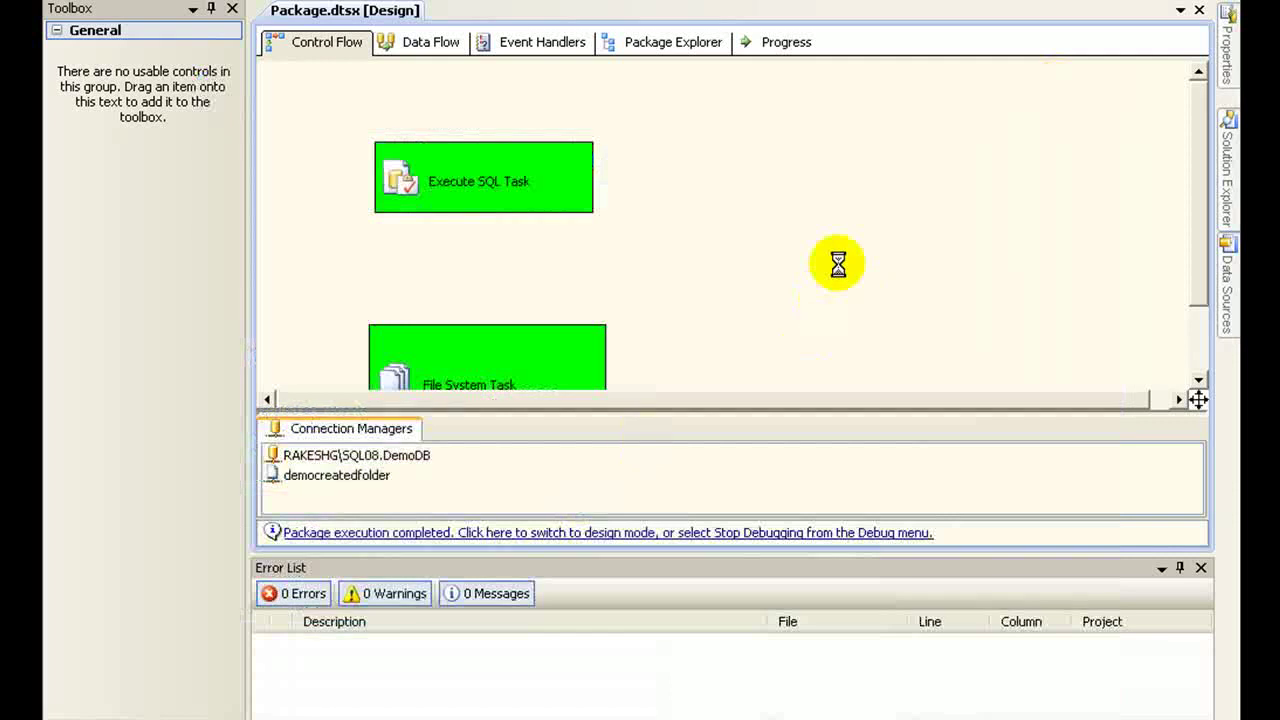
click(571, 1)
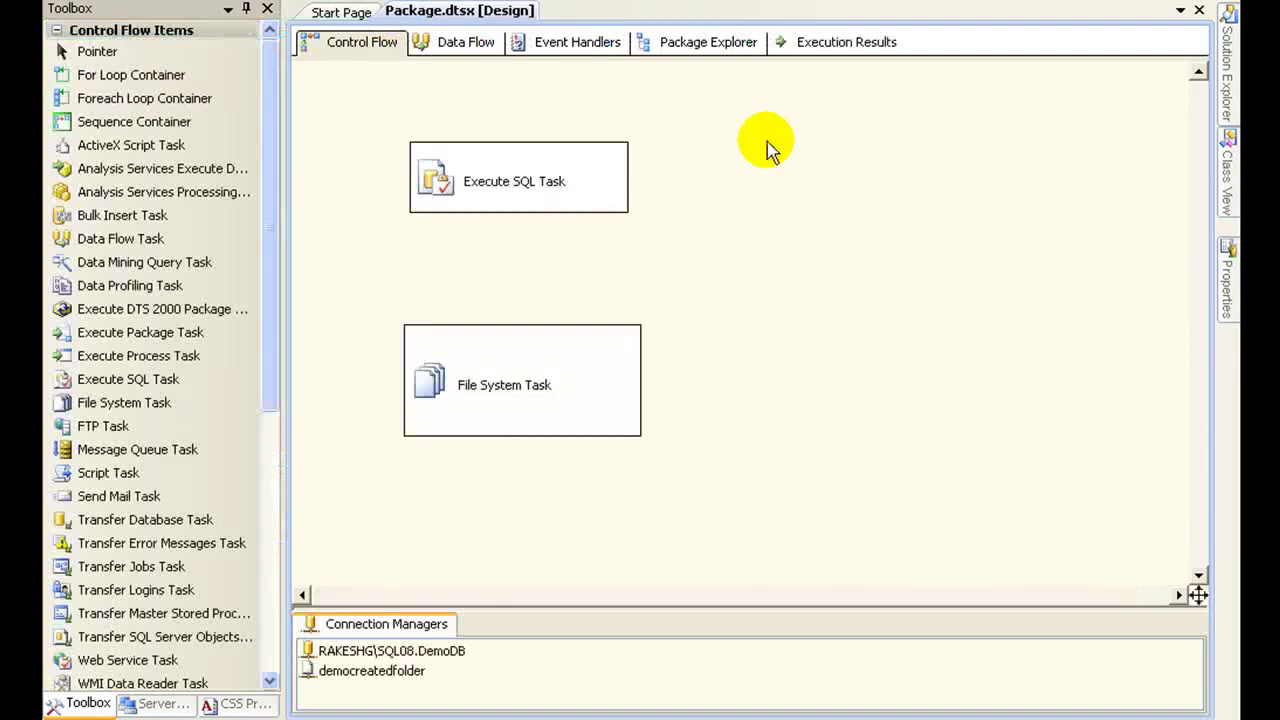
Open the File System Task for editing and examine its operation, source connection, name, description and UseDirectoryIfExists settings.
click(580, 362)
right_click(578, 420)
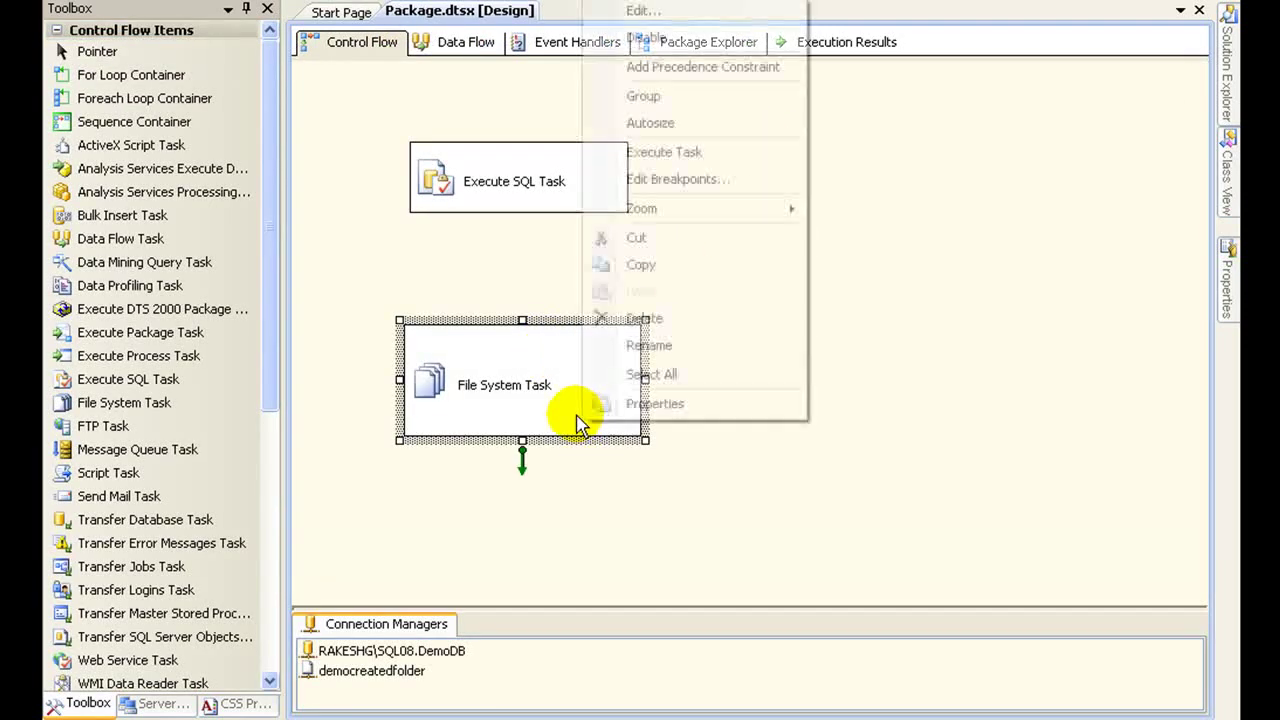
click(642, 10)
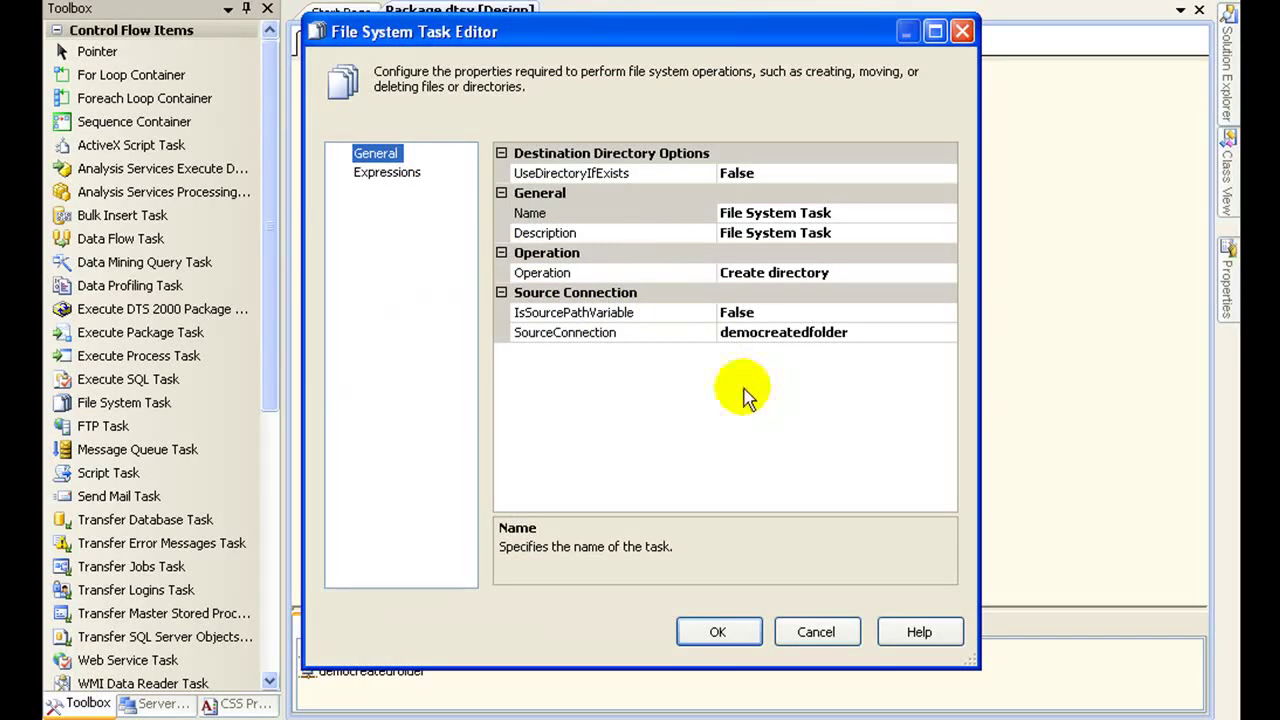
click(862, 274)
click(857, 312)
click(840, 333)
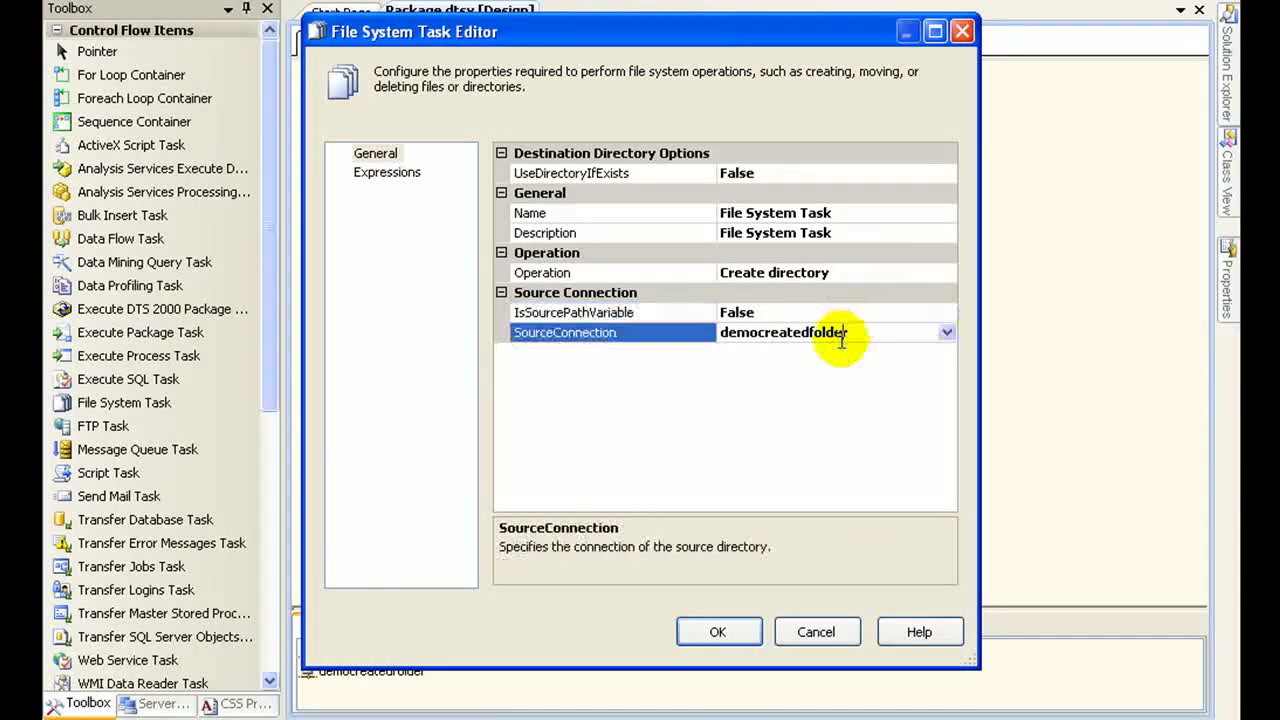
click(857, 212)
click(857, 233)
click(845, 174)
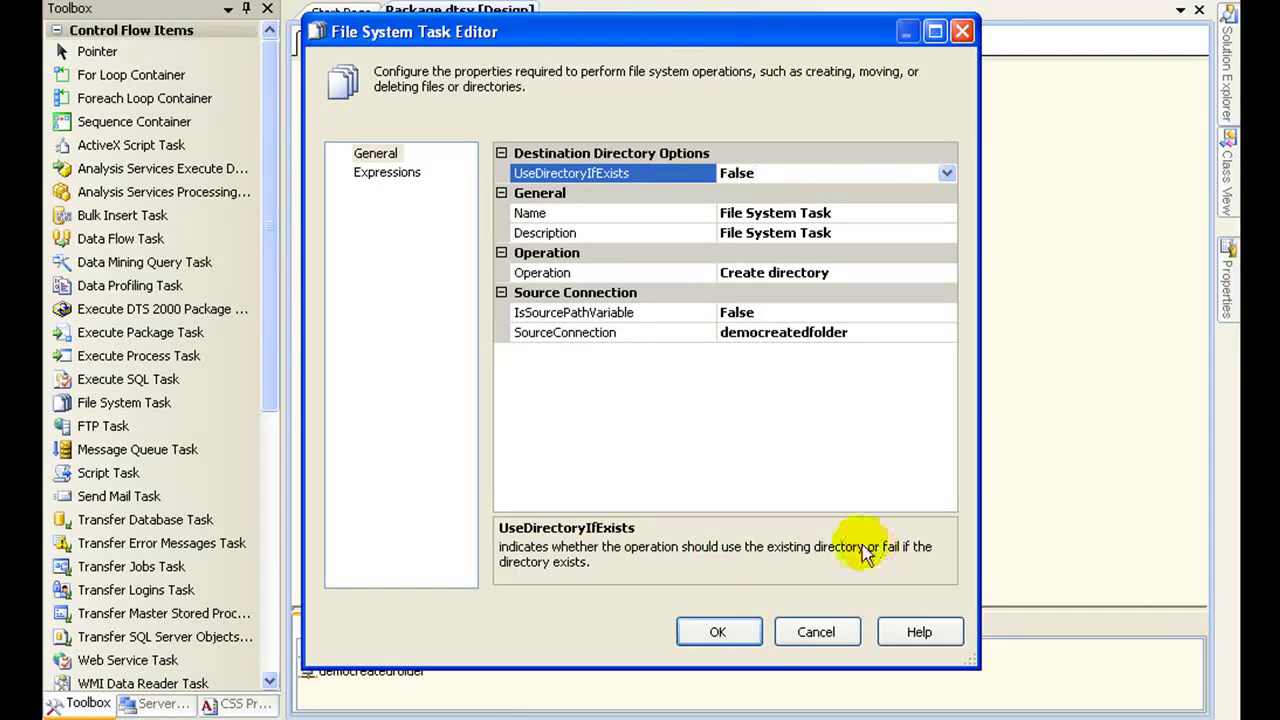
click(945, 173)
click(945, 173)
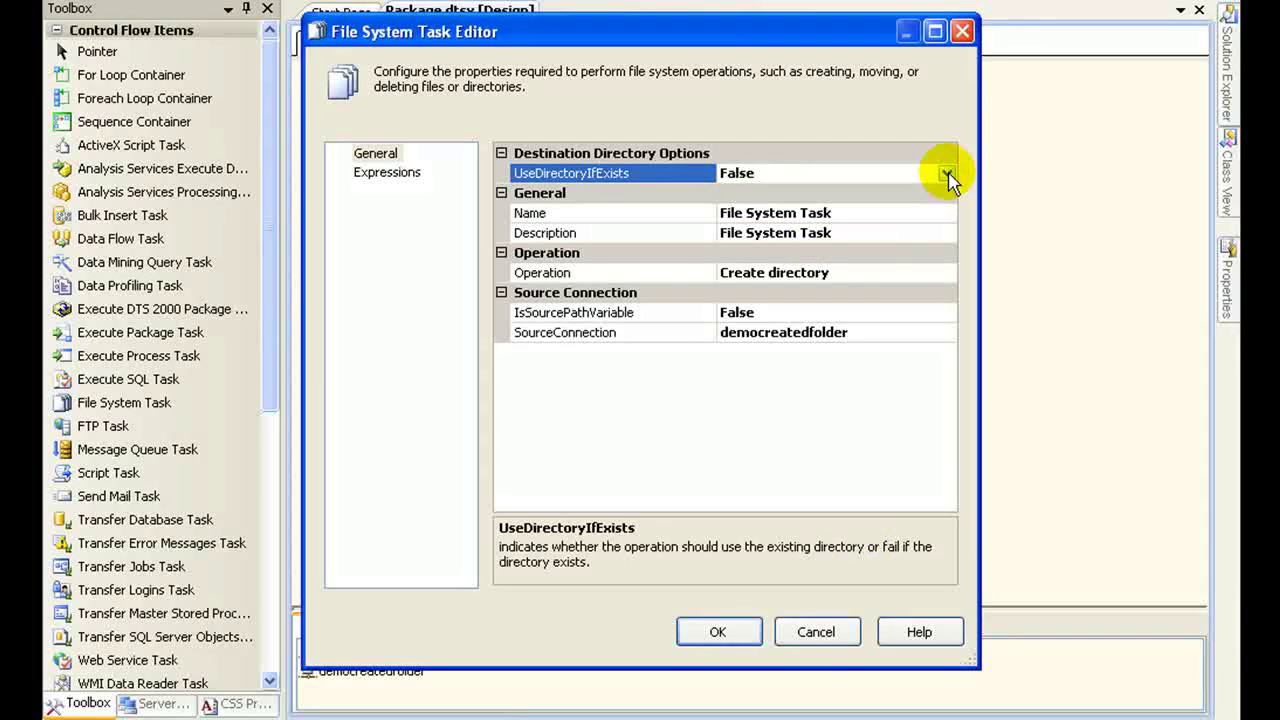
Examine the task's Expressions settings, open and cancel the Property Expressions Editor, and return to the General settings.
click(386, 172)
click(375, 153)
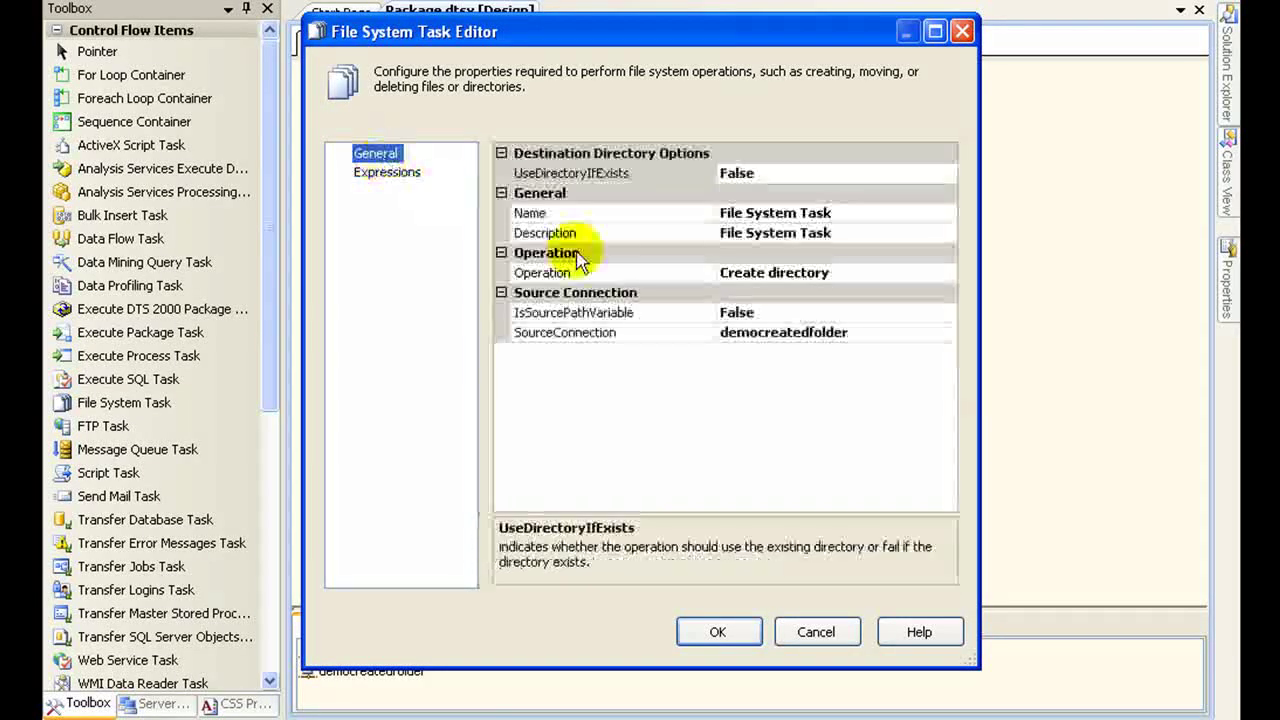
click(386, 172)
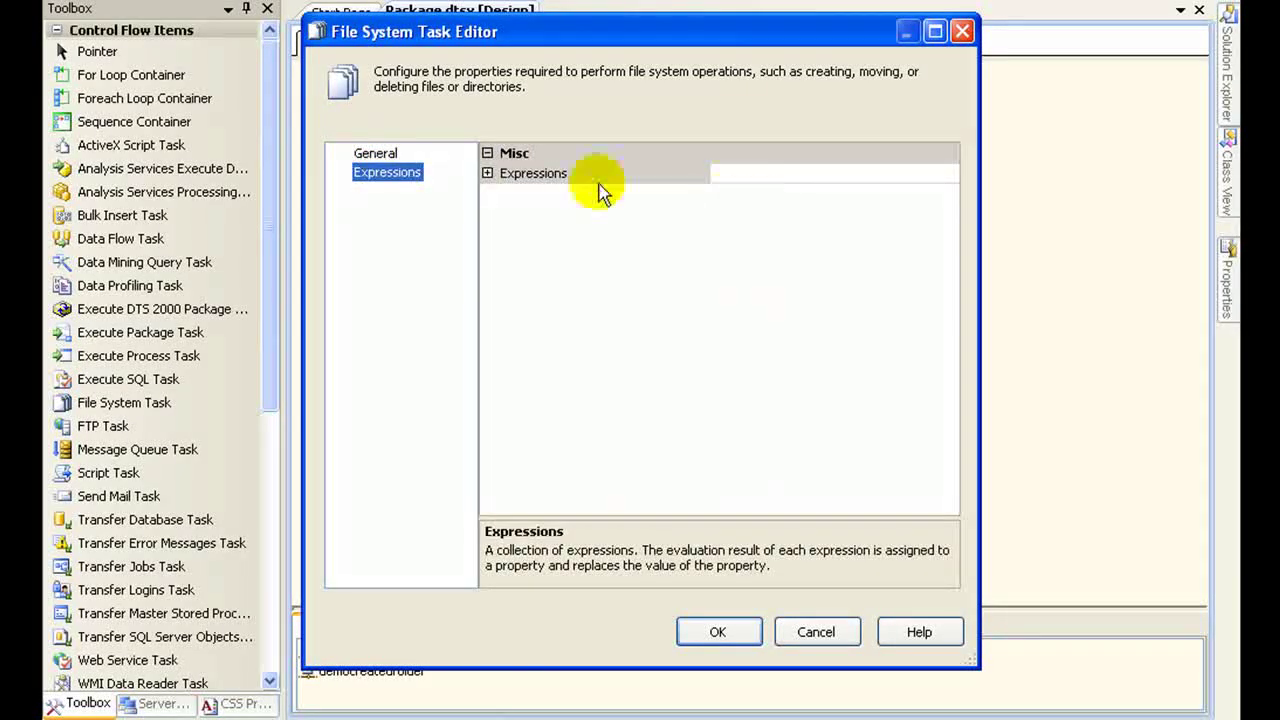
click(490, 177)
click(946, 172)
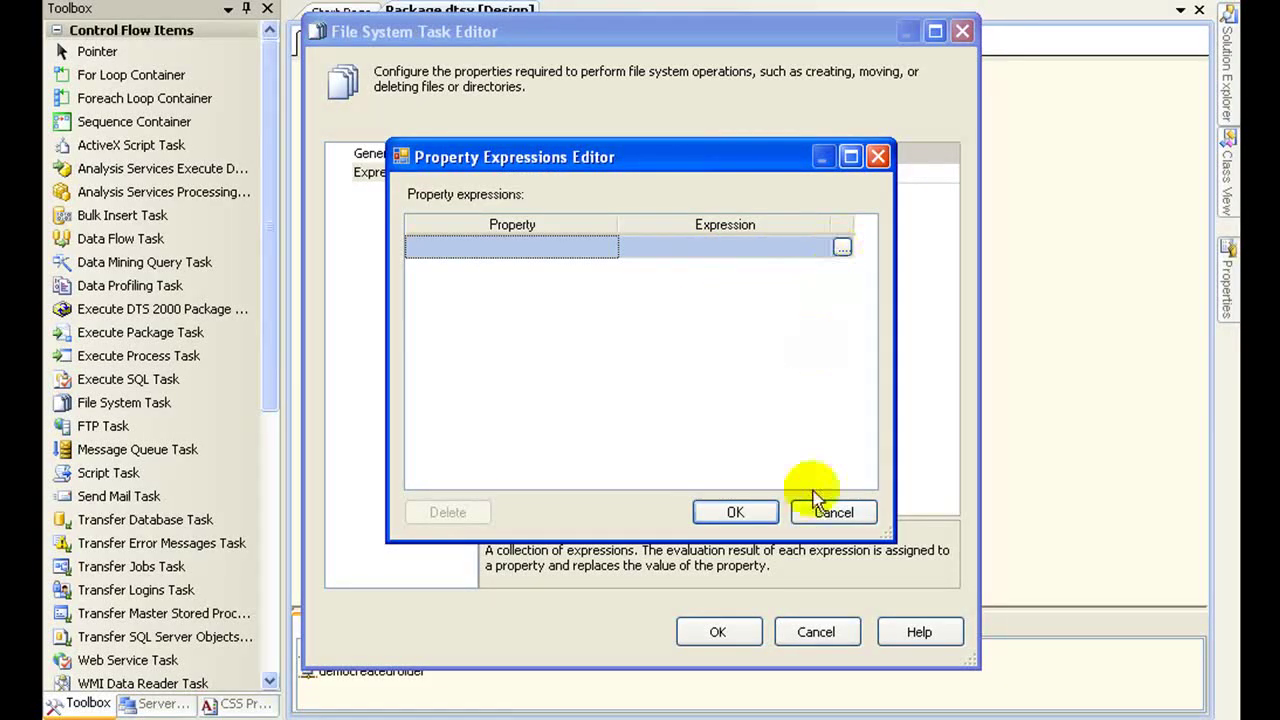
click(834, 512)
click(376, 153)
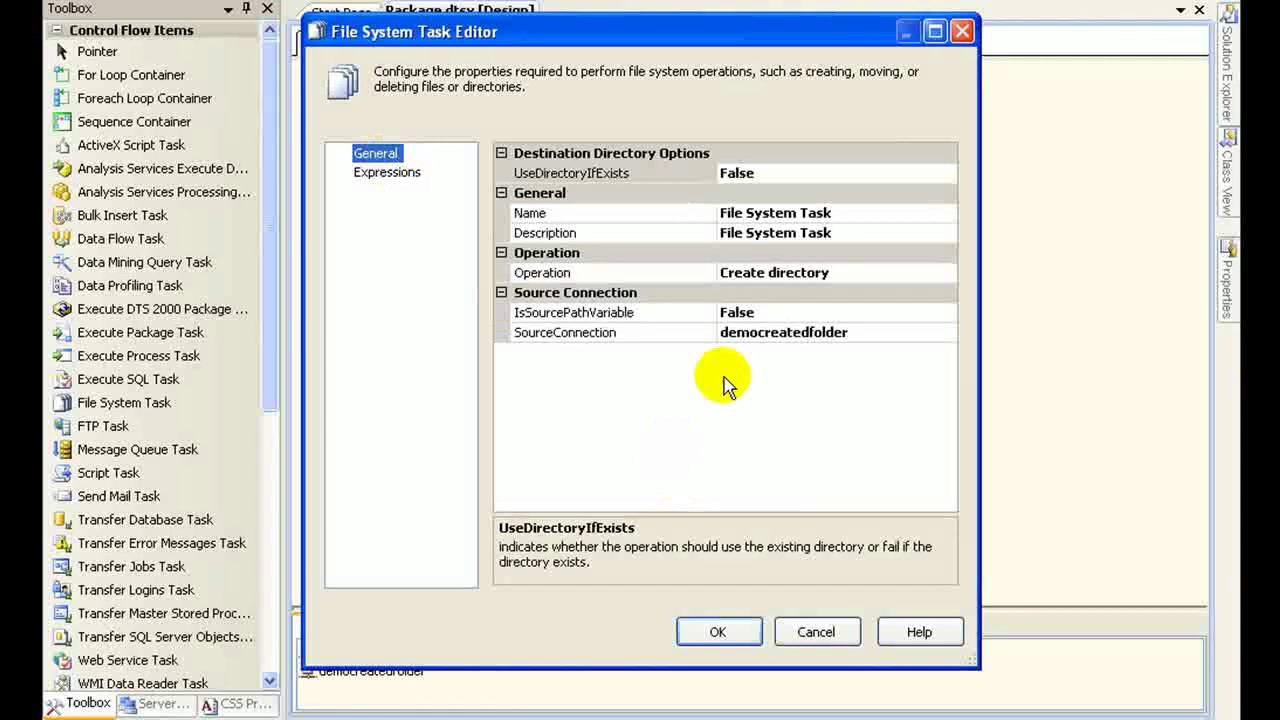
Review the Operation and SourceConnection choices of the File System Task and close its editor without saving changes.
click(820, 272)
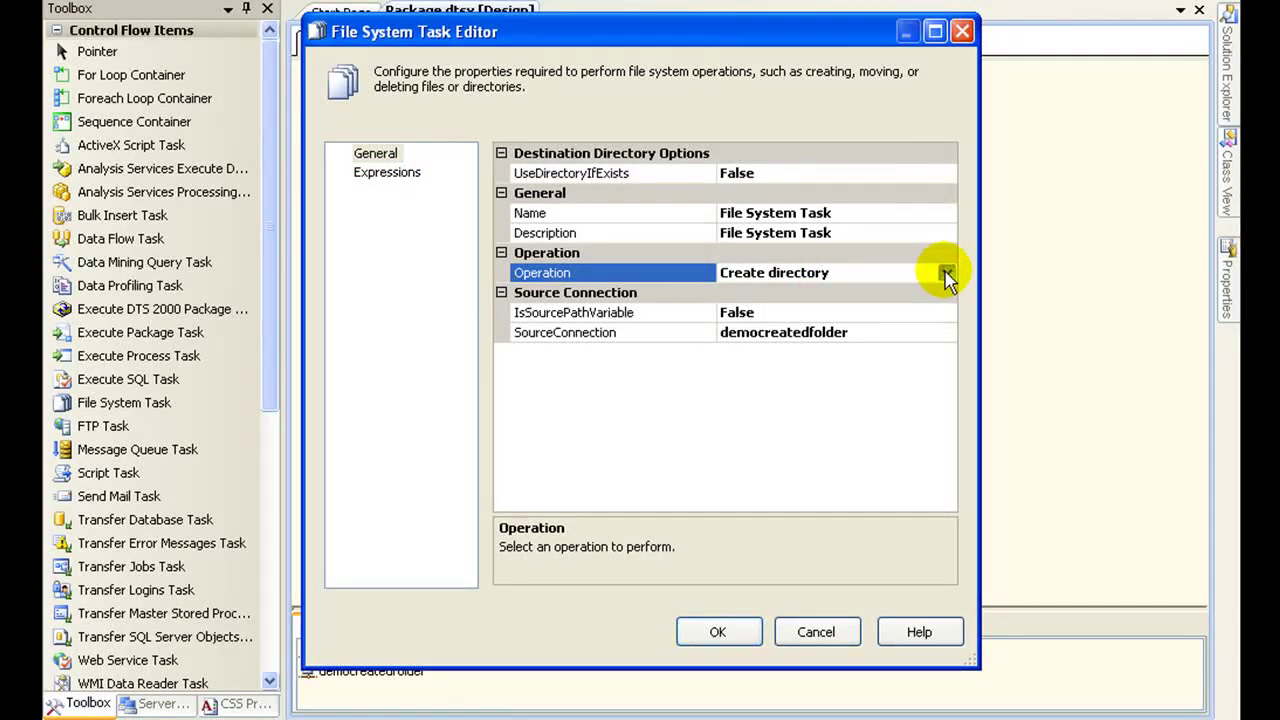
click(894, 334)
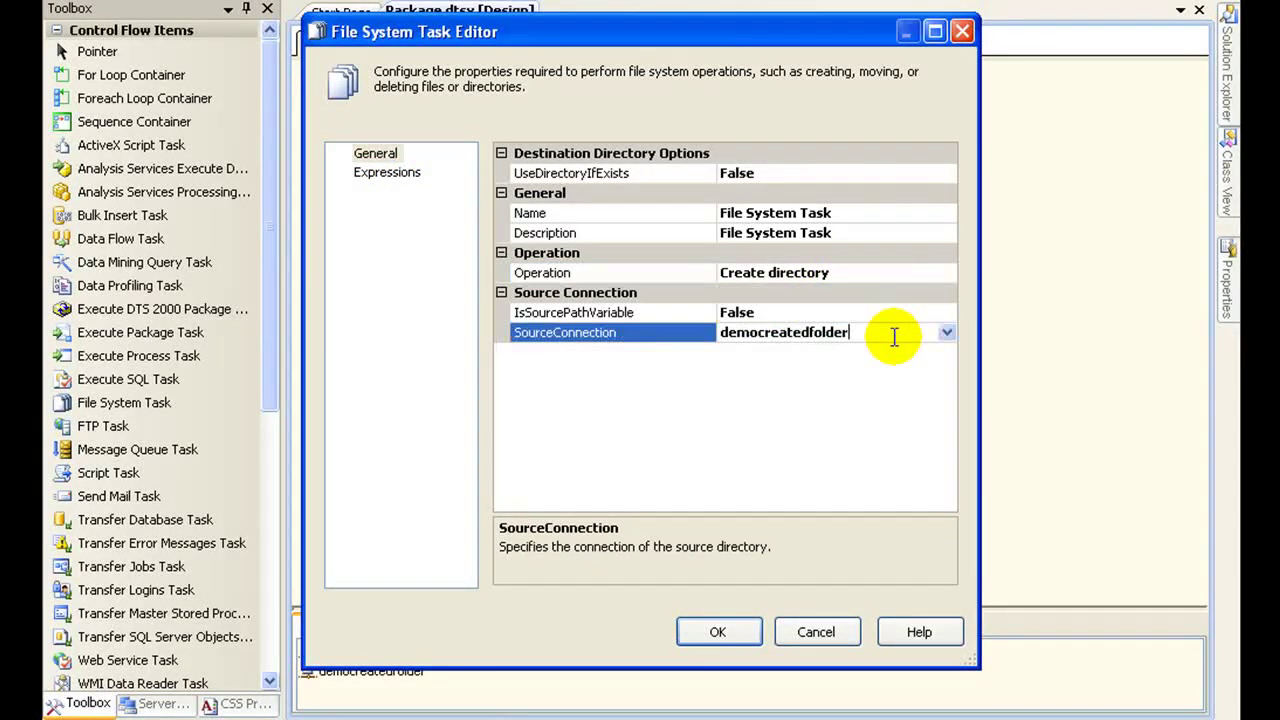
click(946, 334)
click(944, 336)
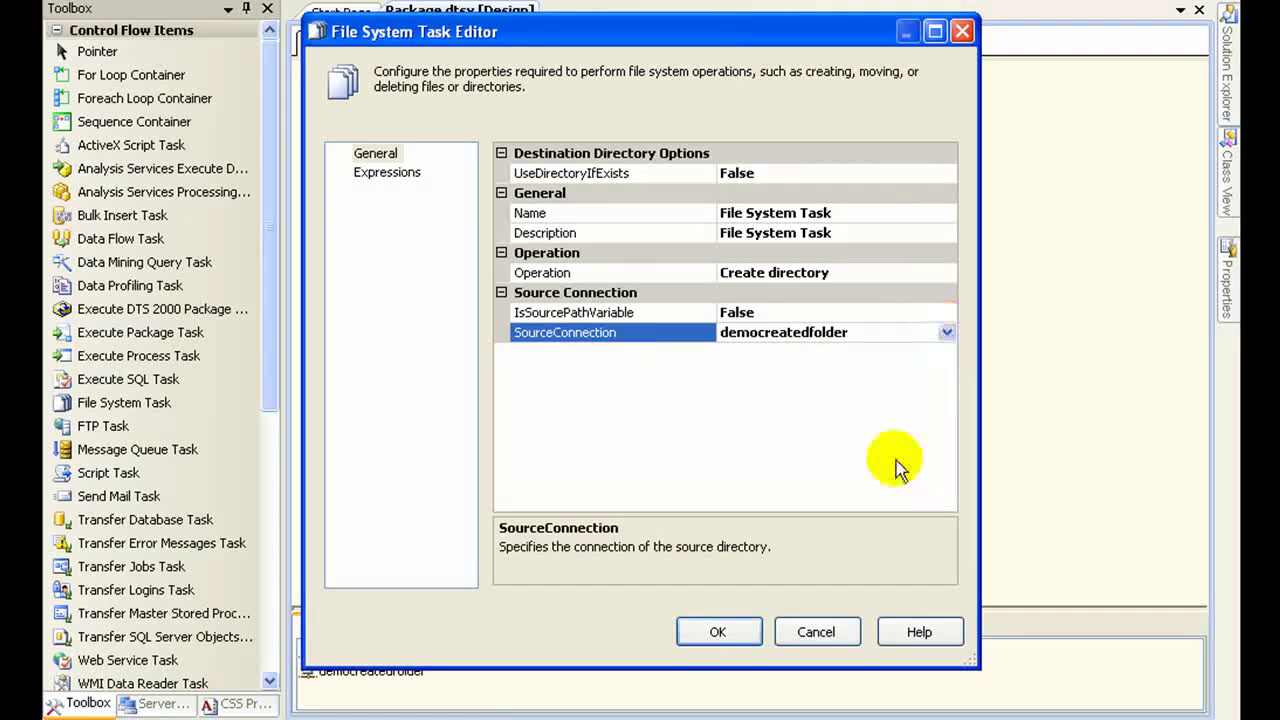
click(815, 631)
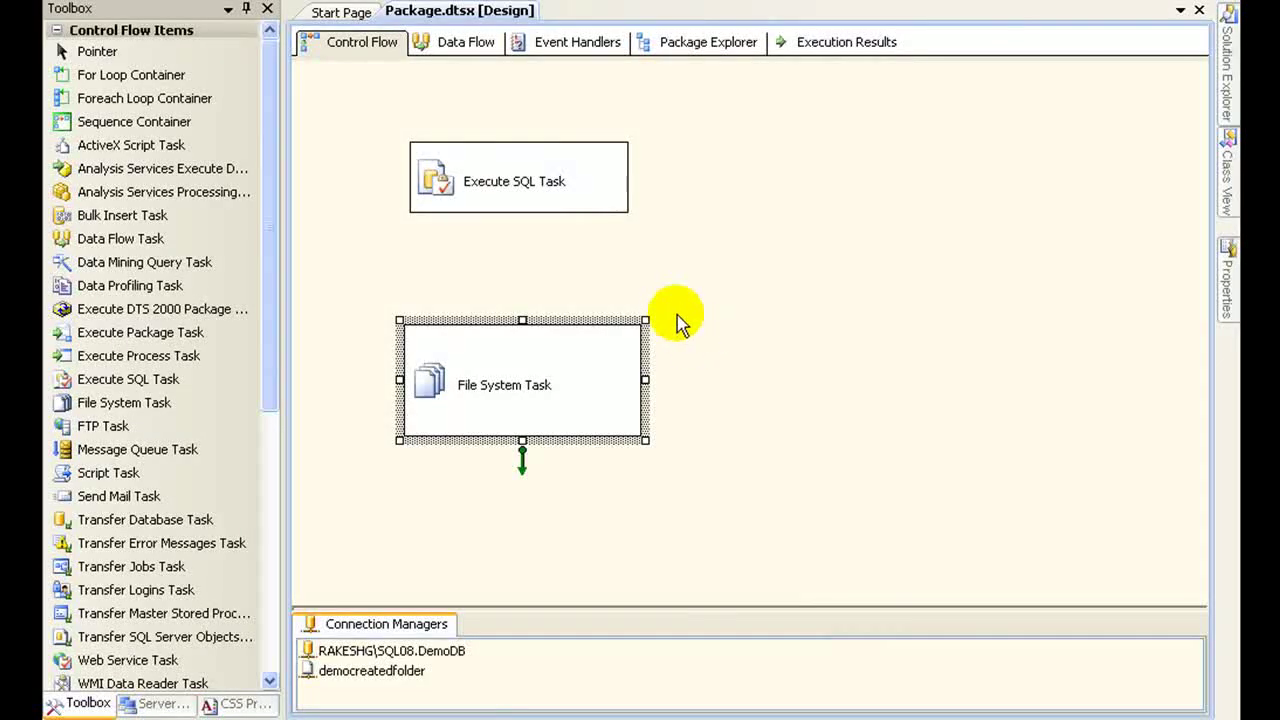